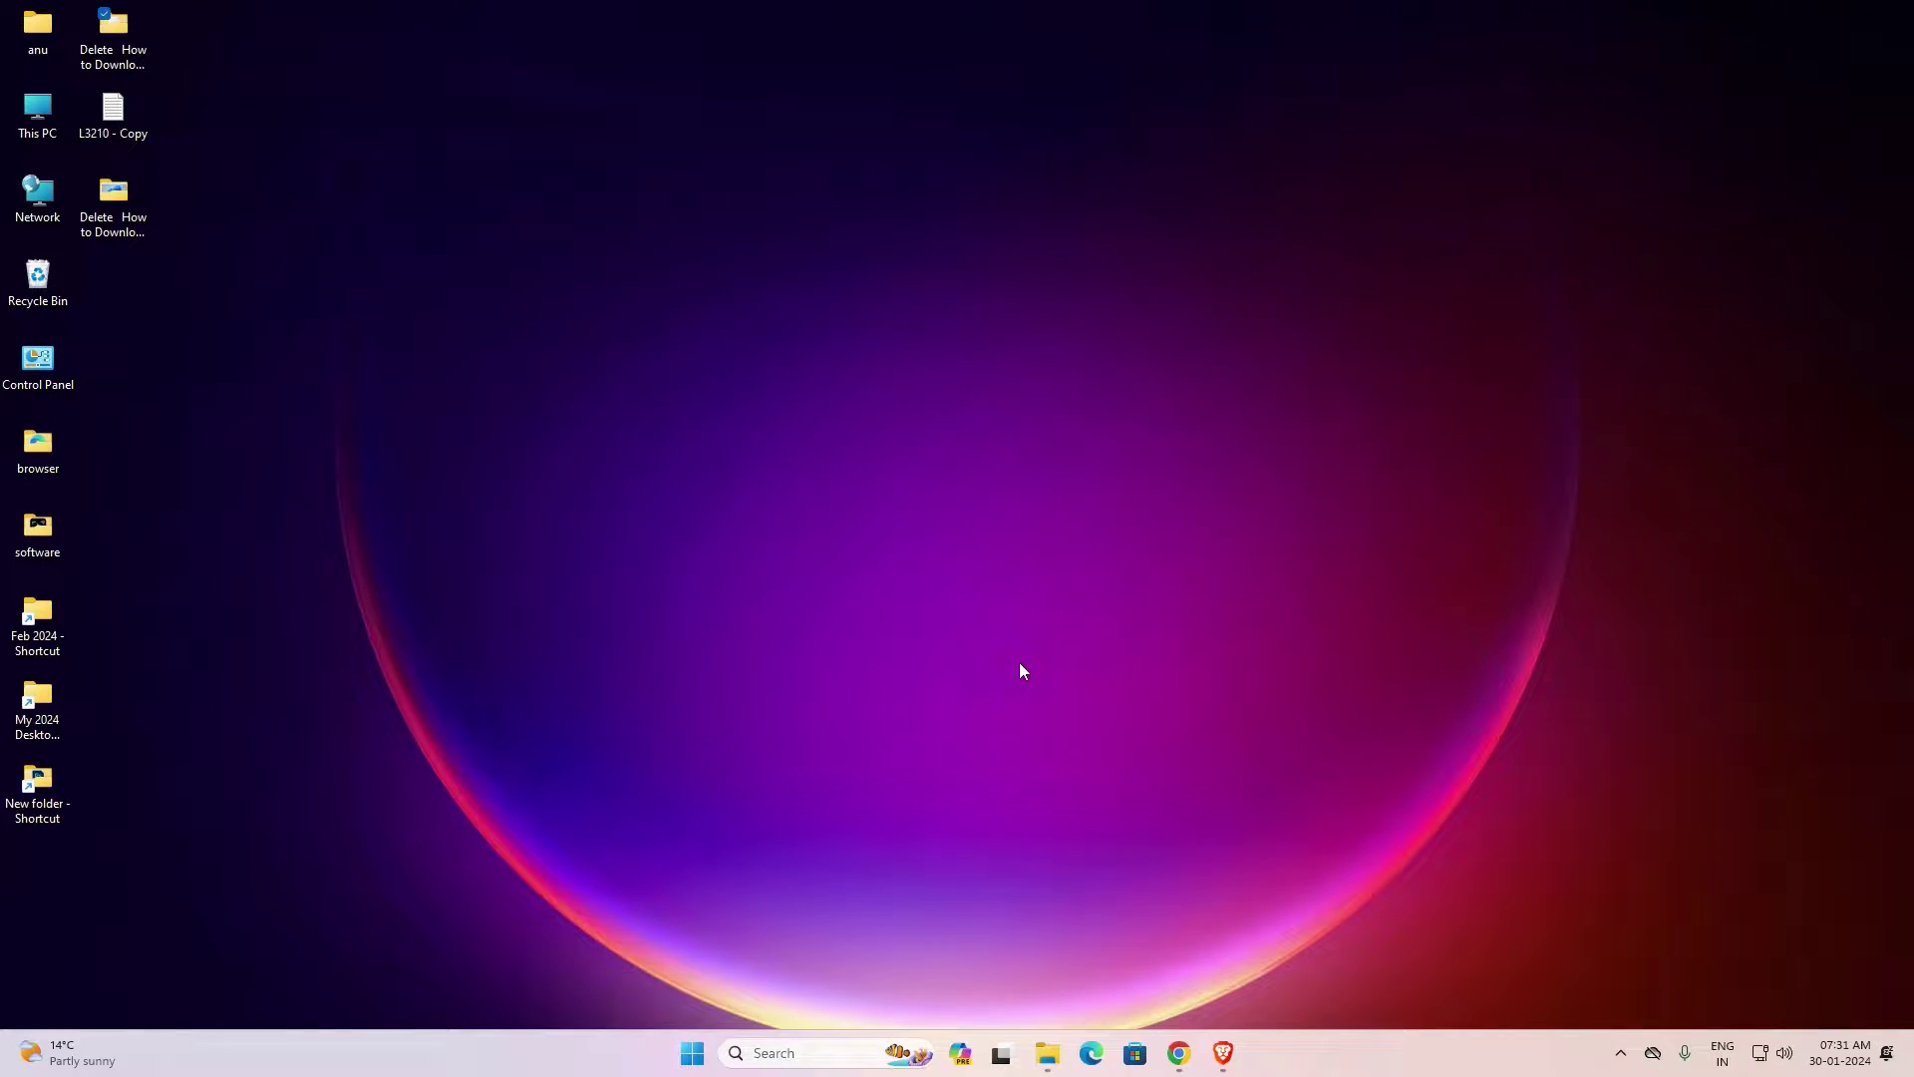
Rerun the Epson L3210 printer driver search in Chrome and open the first result in a new tab
mouse_move(1179, 1061)
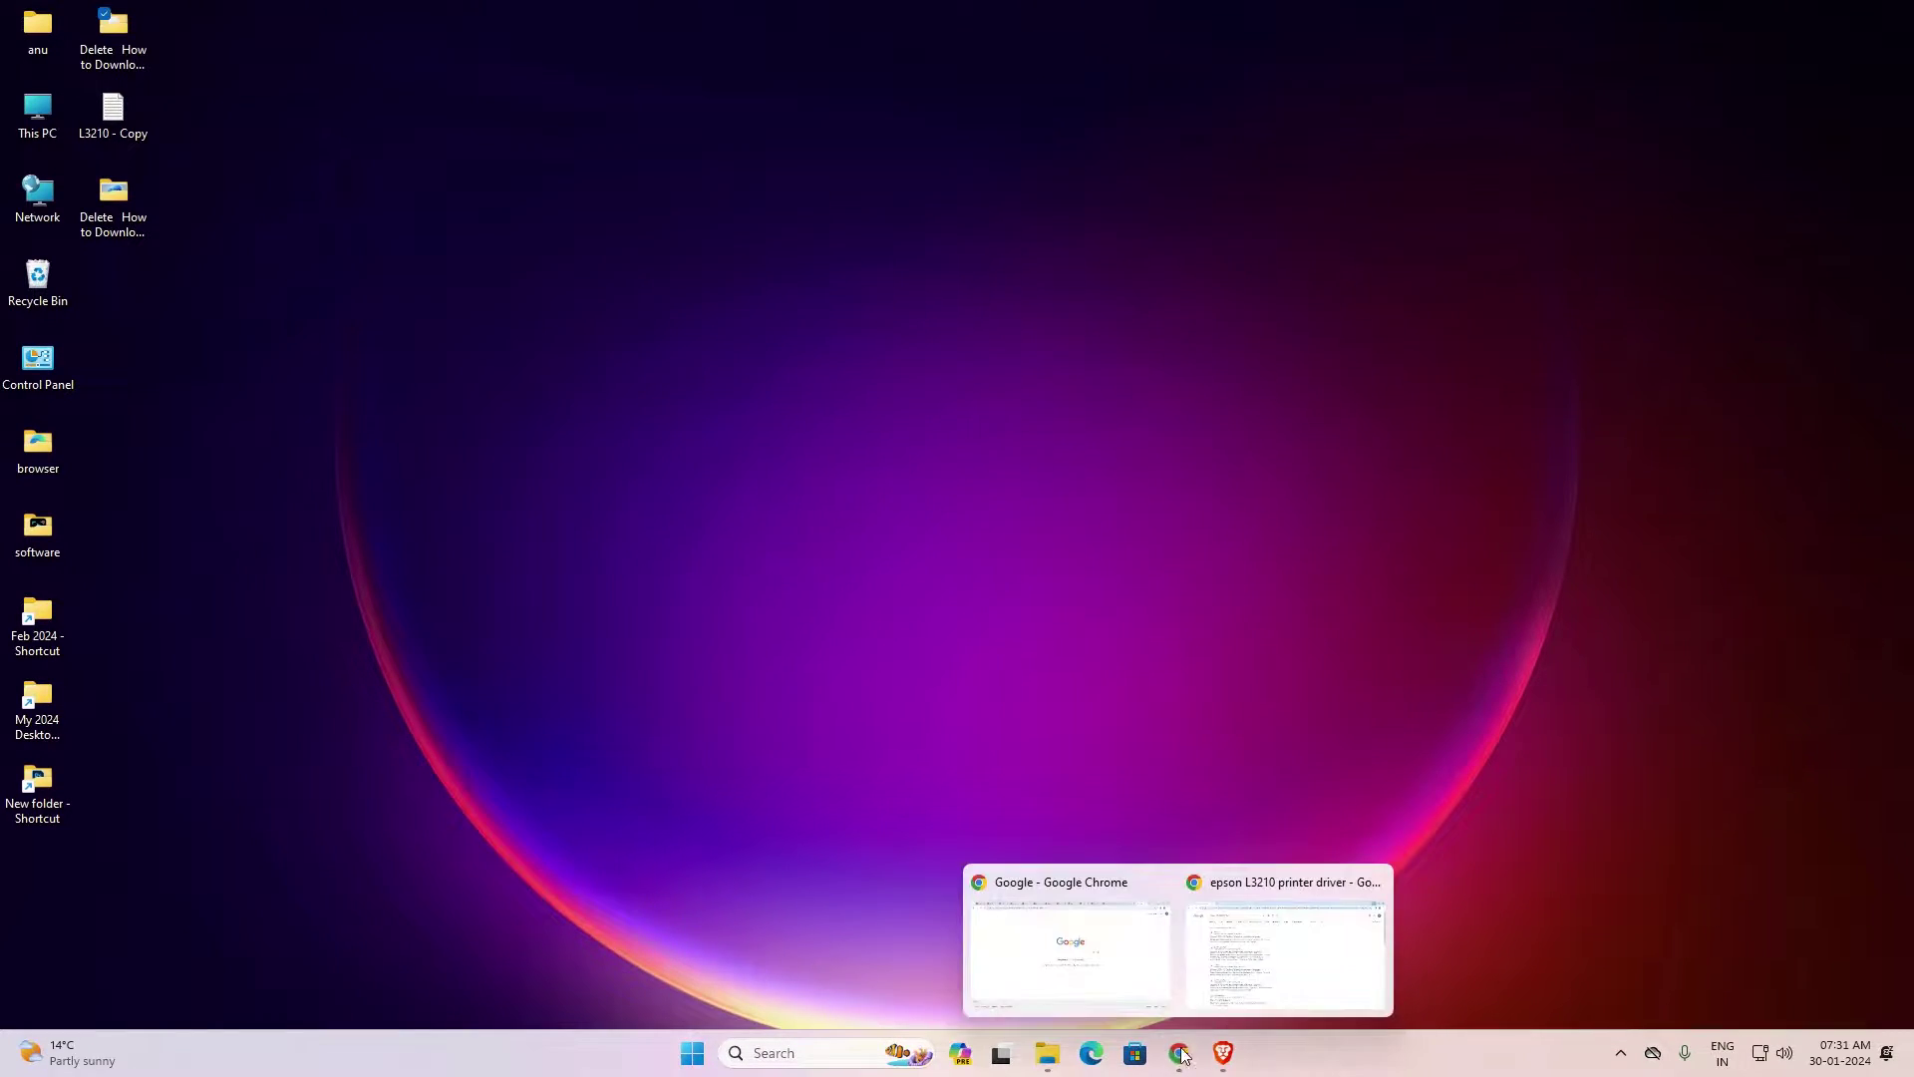
click(1228, 995)
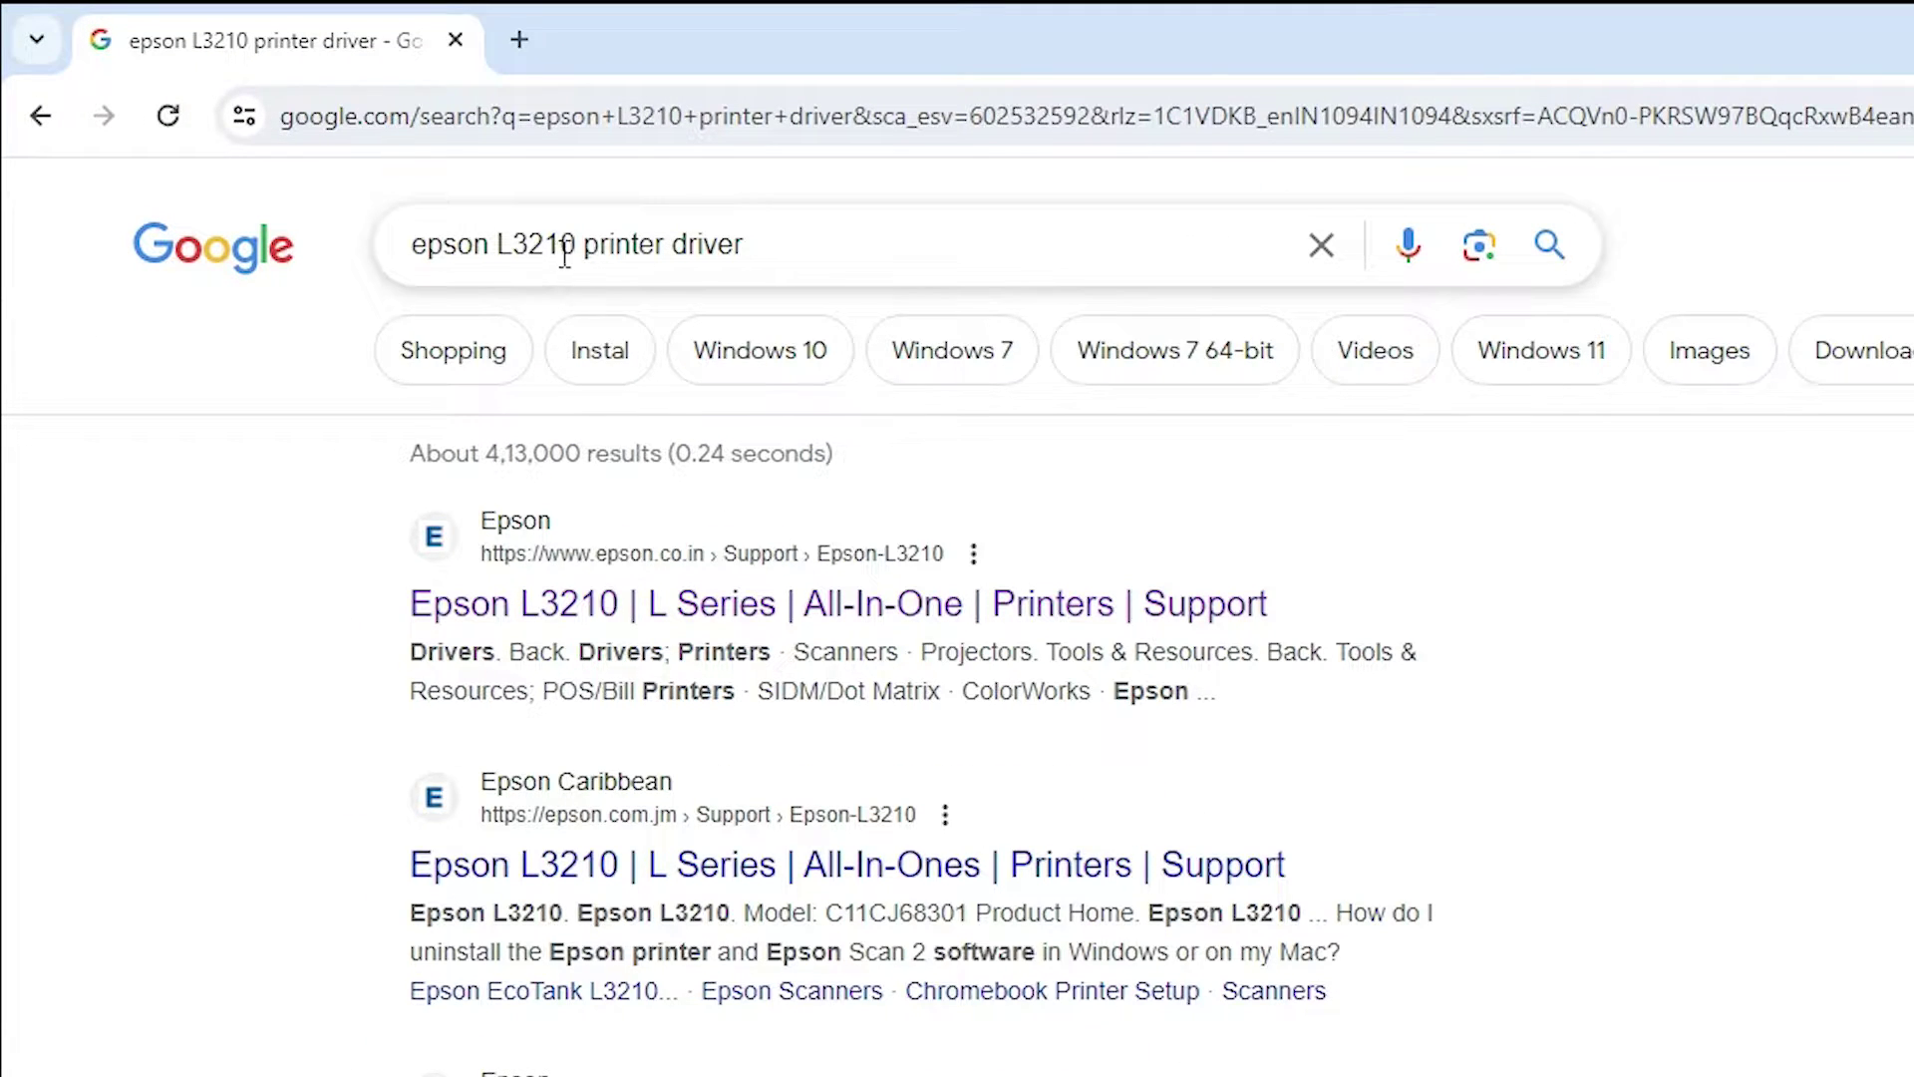
click(757, 249)
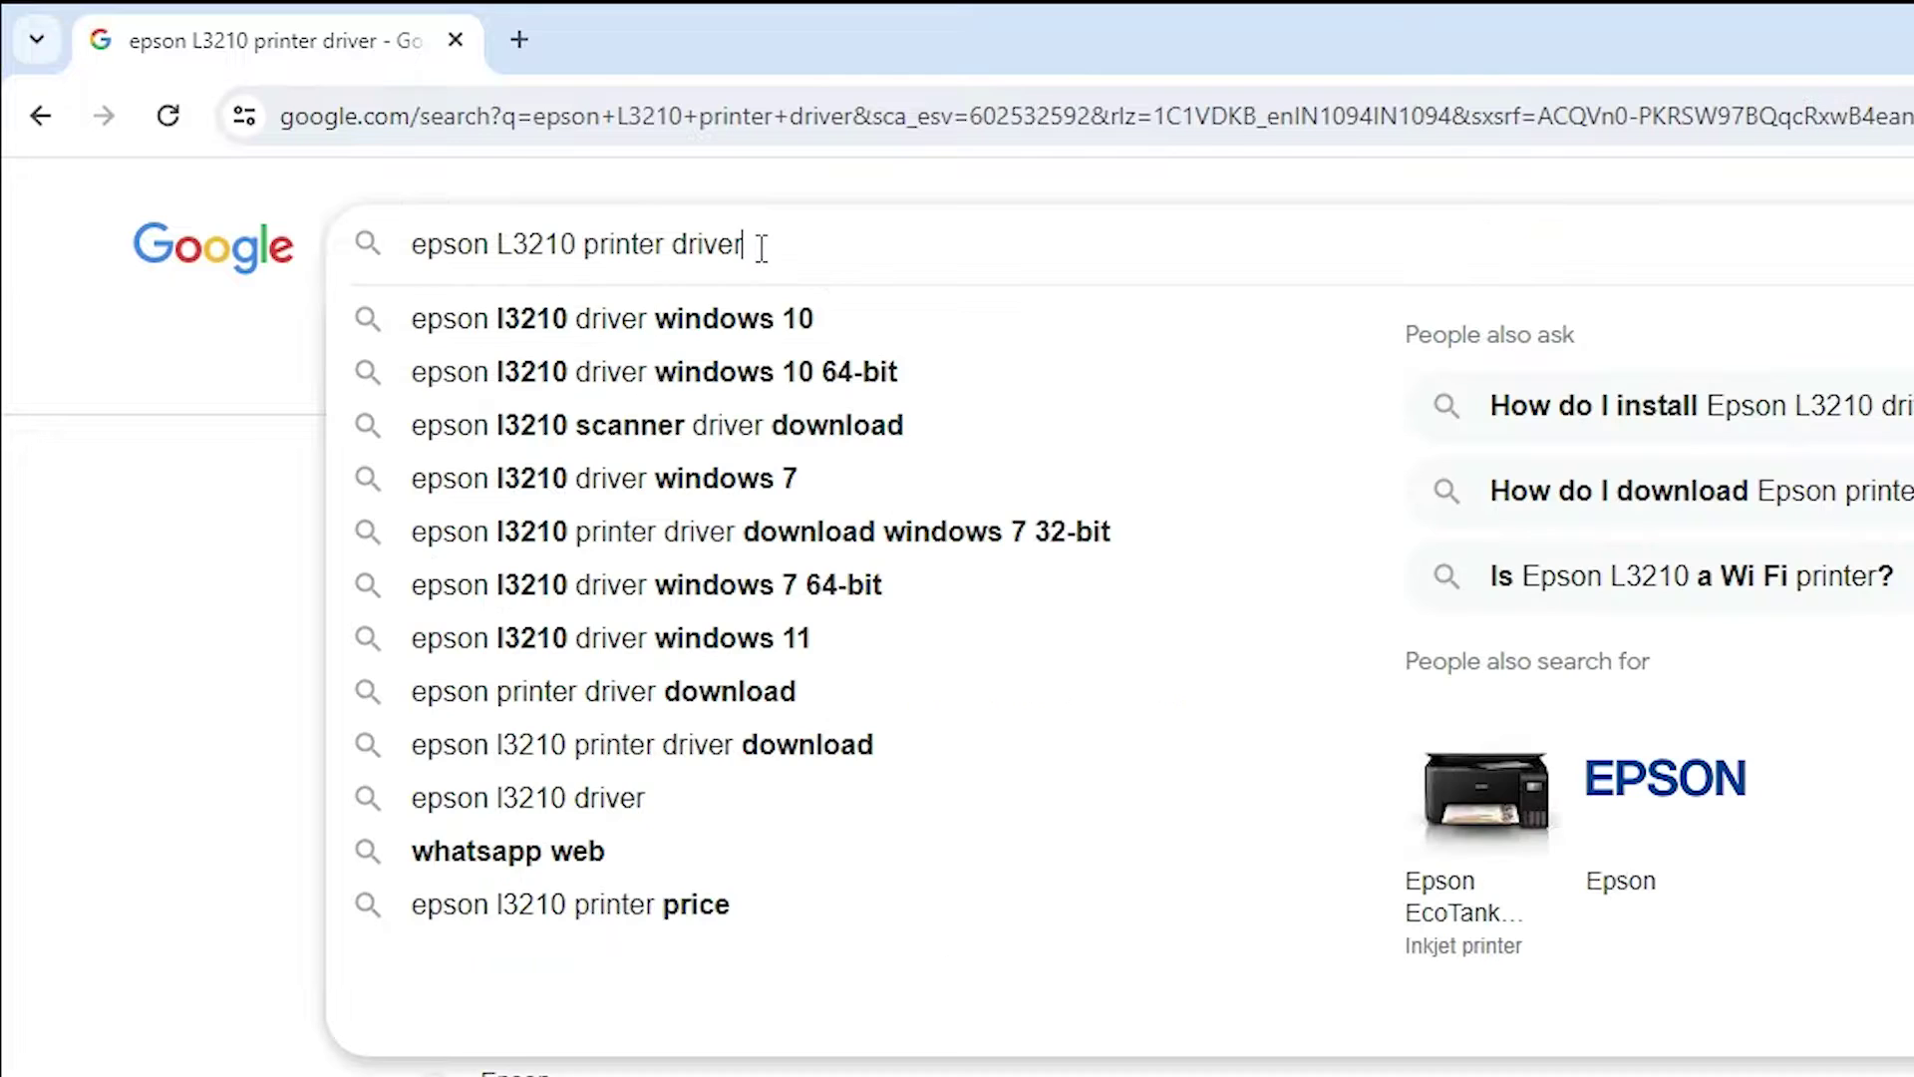
key(Return)
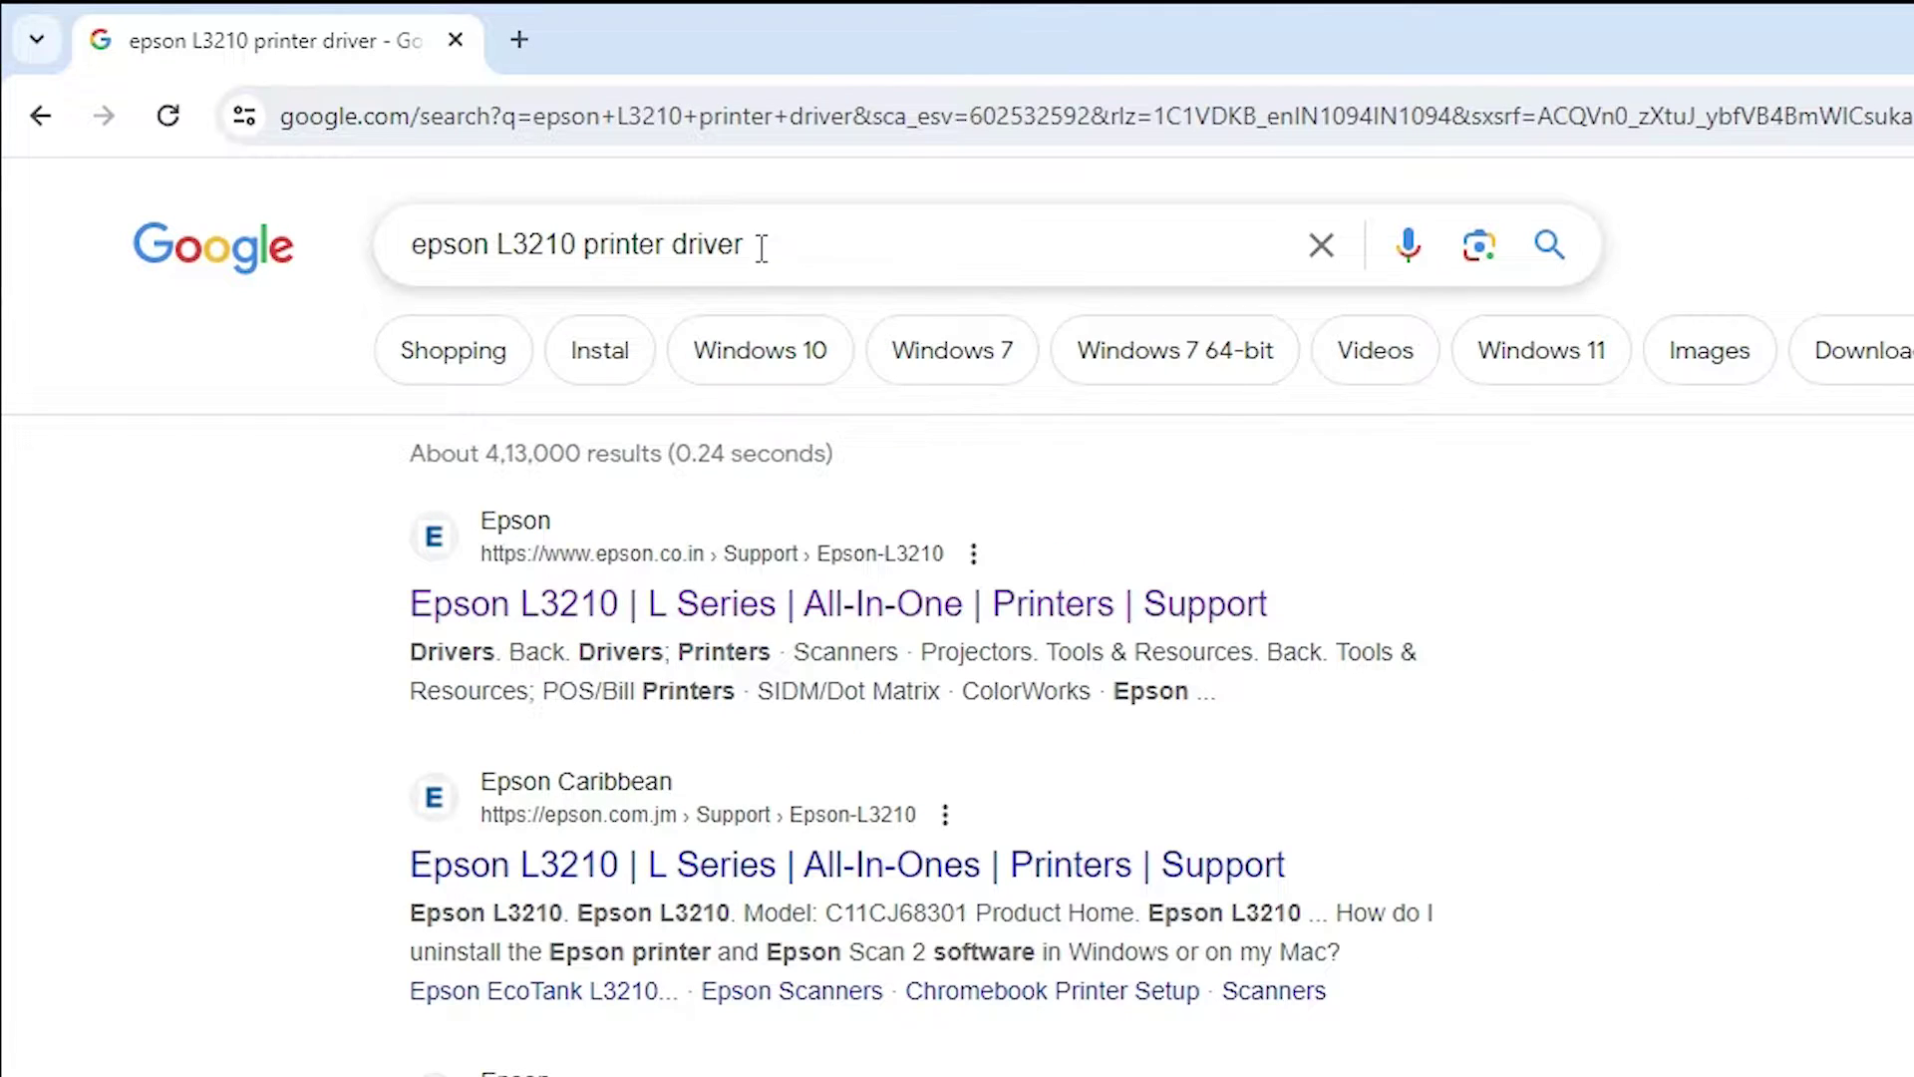
right_click(655, 616)
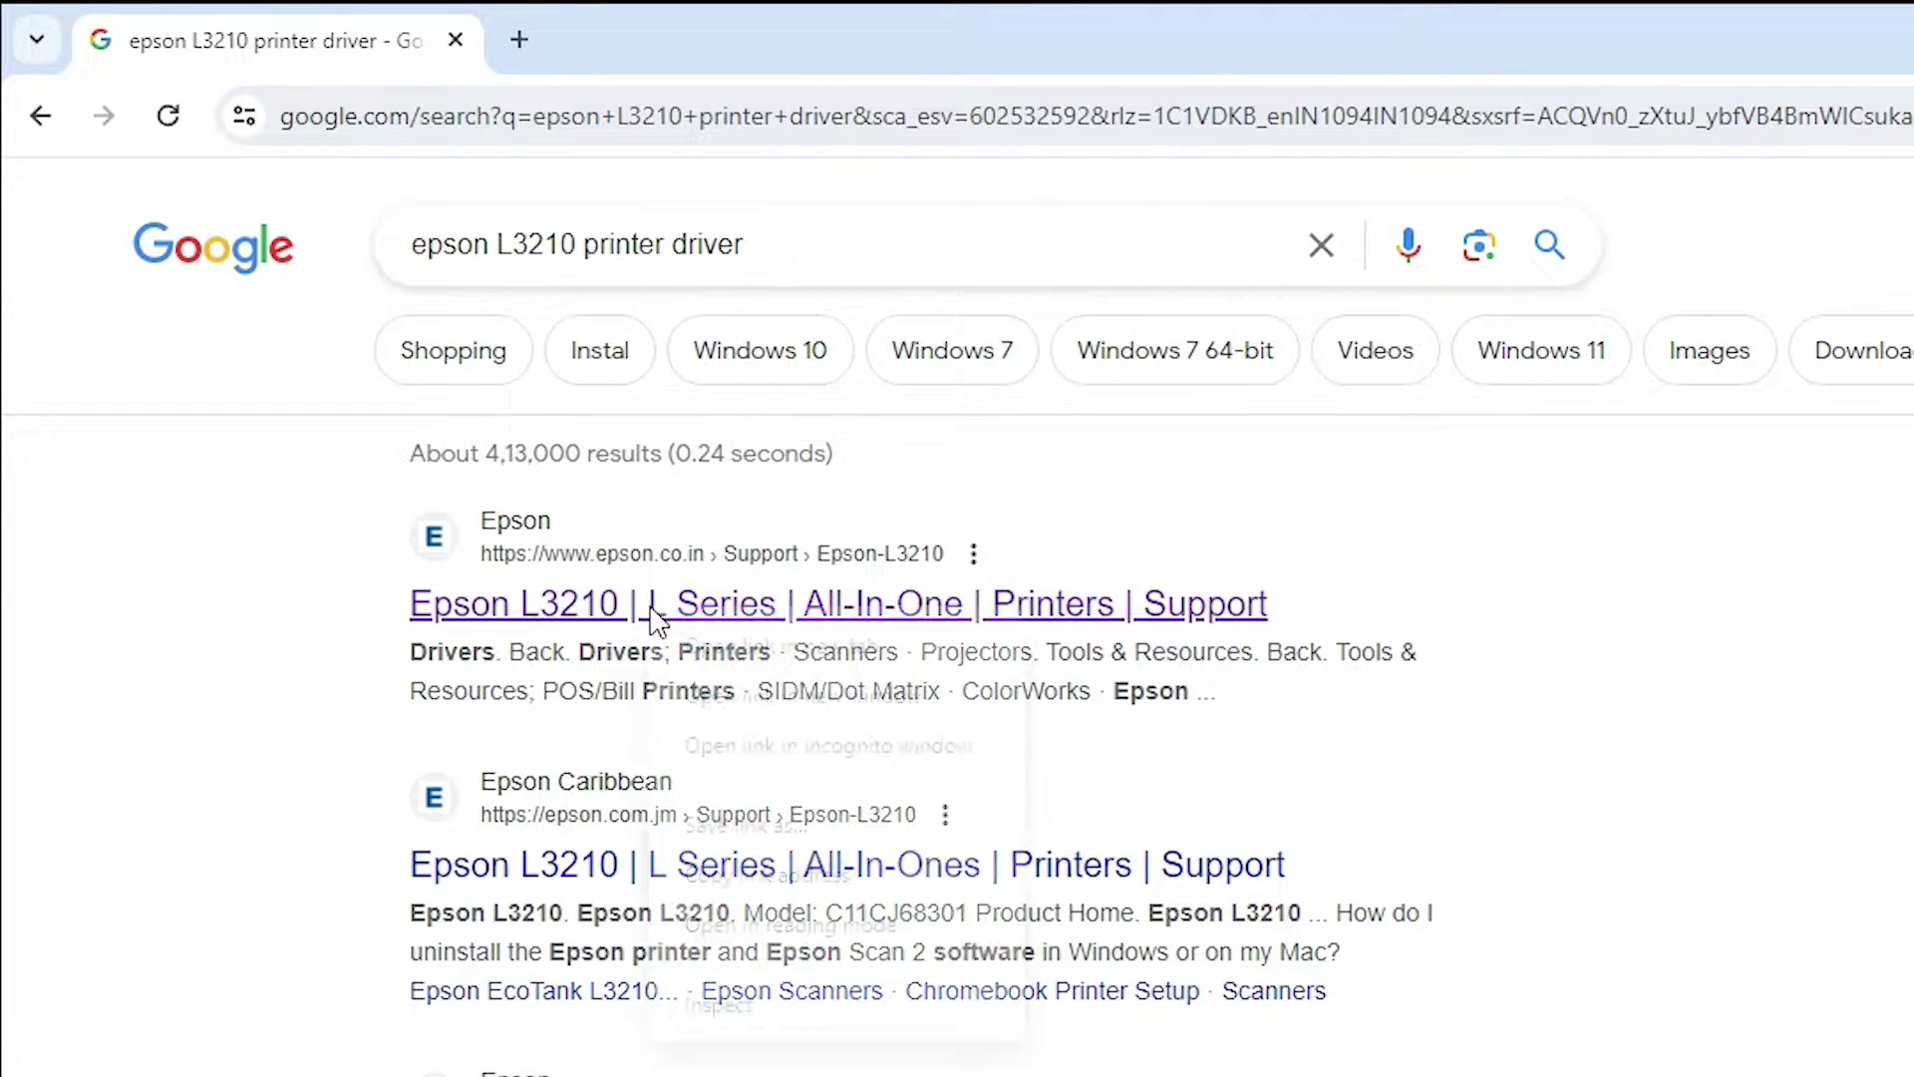
click(875, 649)
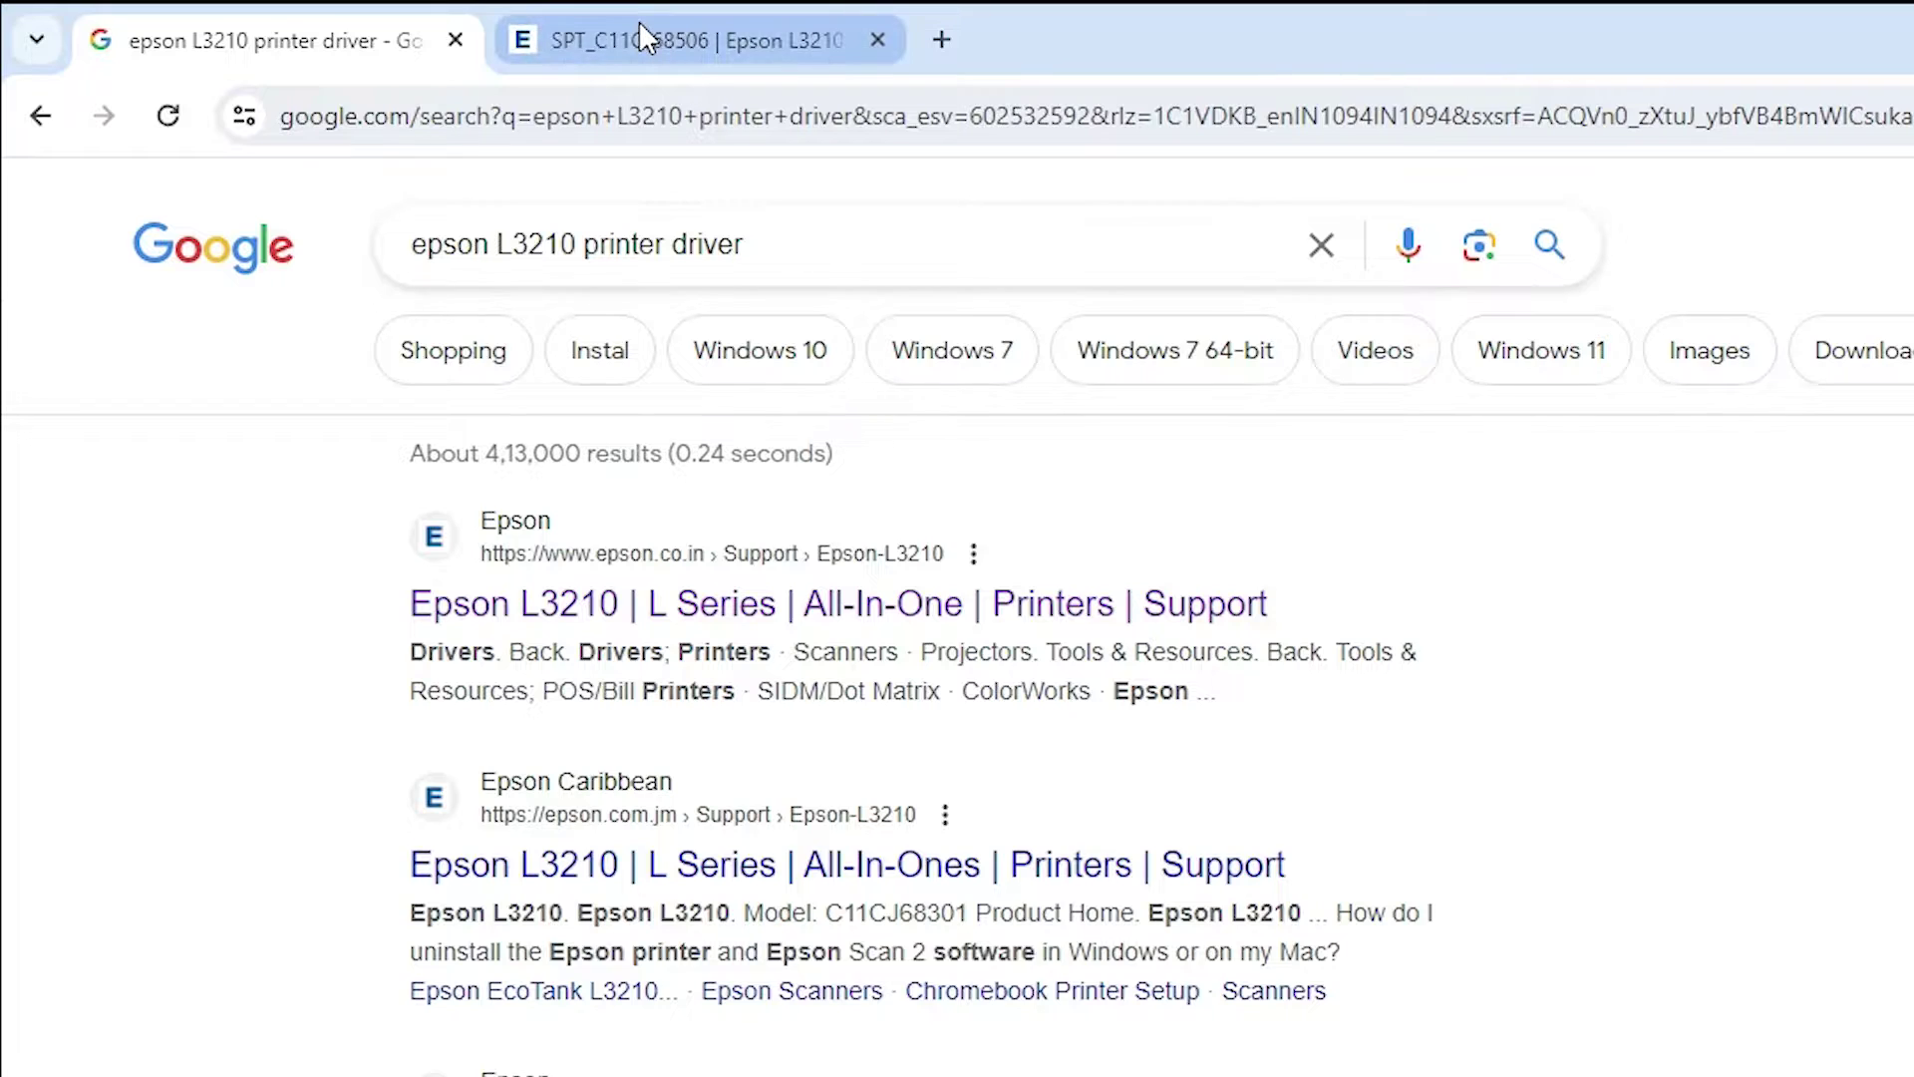
click(639, 26)
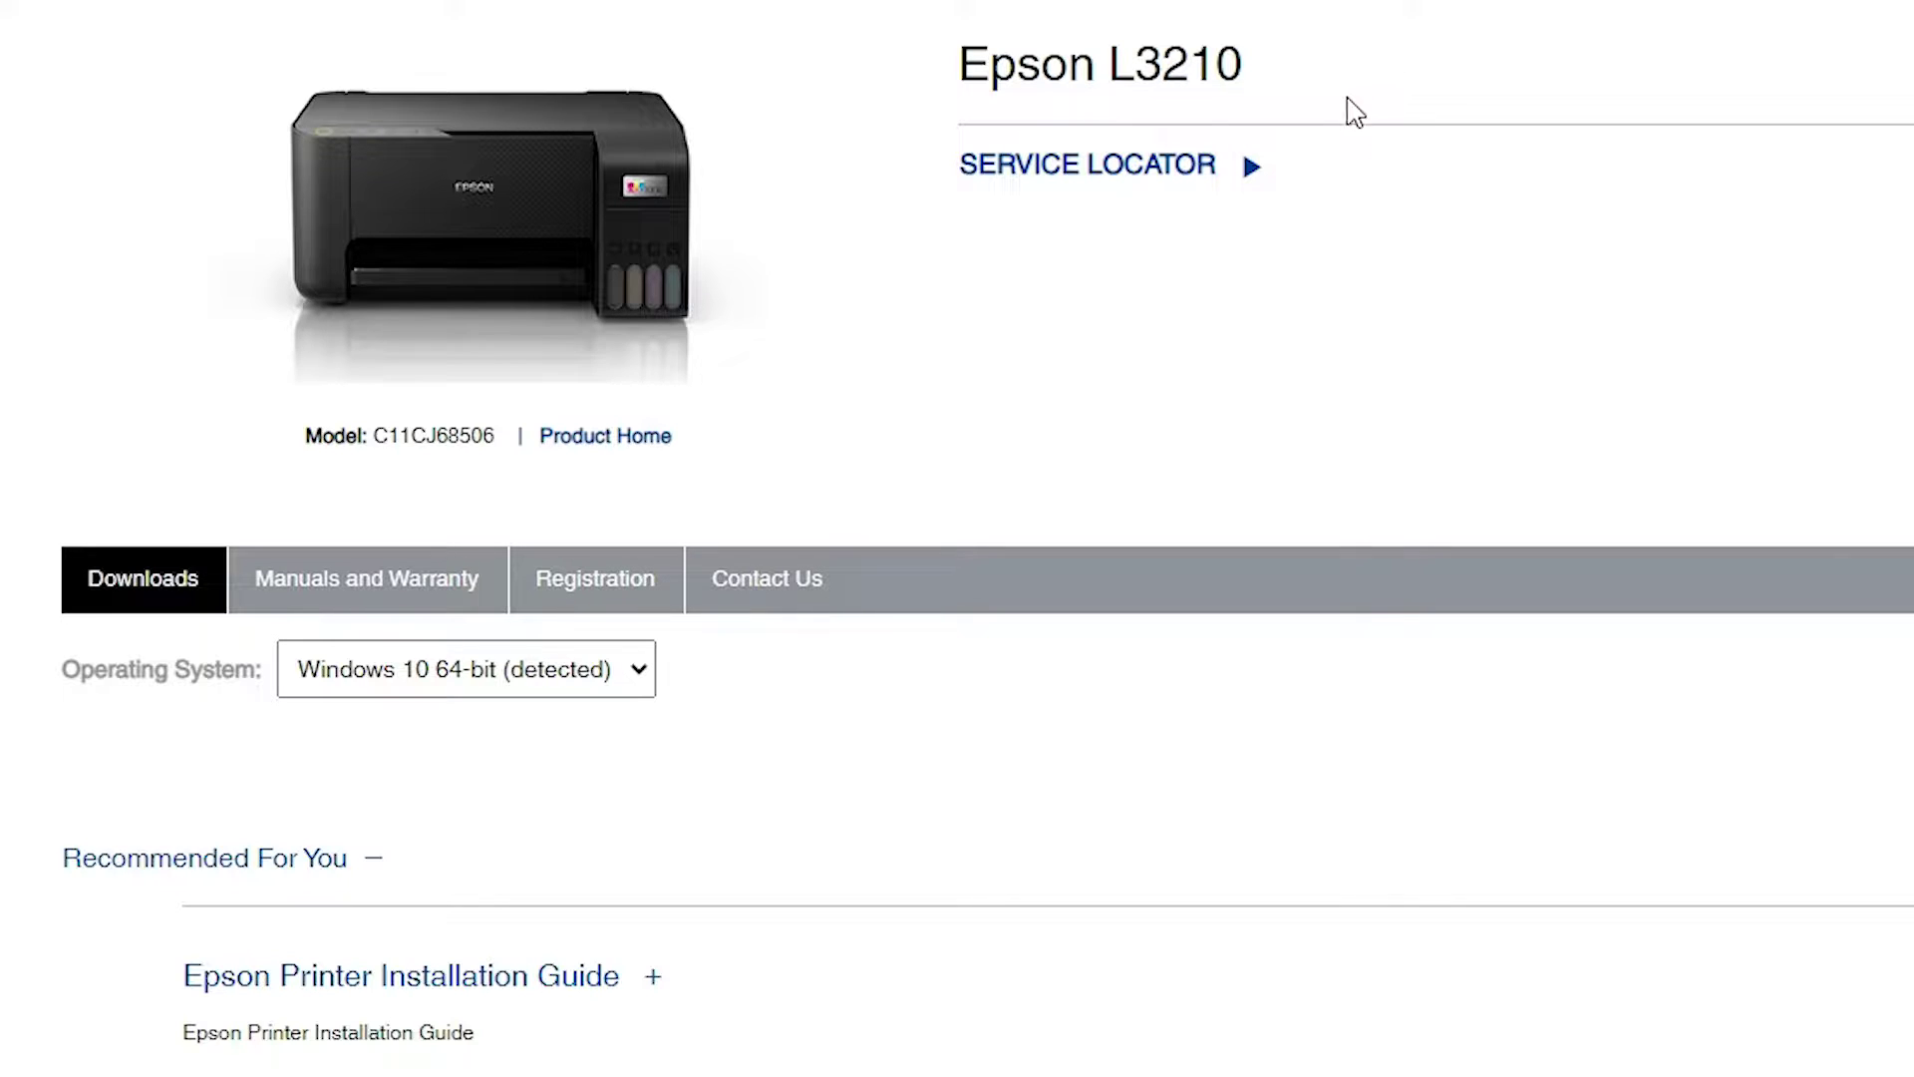
scroll(1189, 117, down, 4)
right_click(1185, 115)
scroll(929, 369, up, 2)
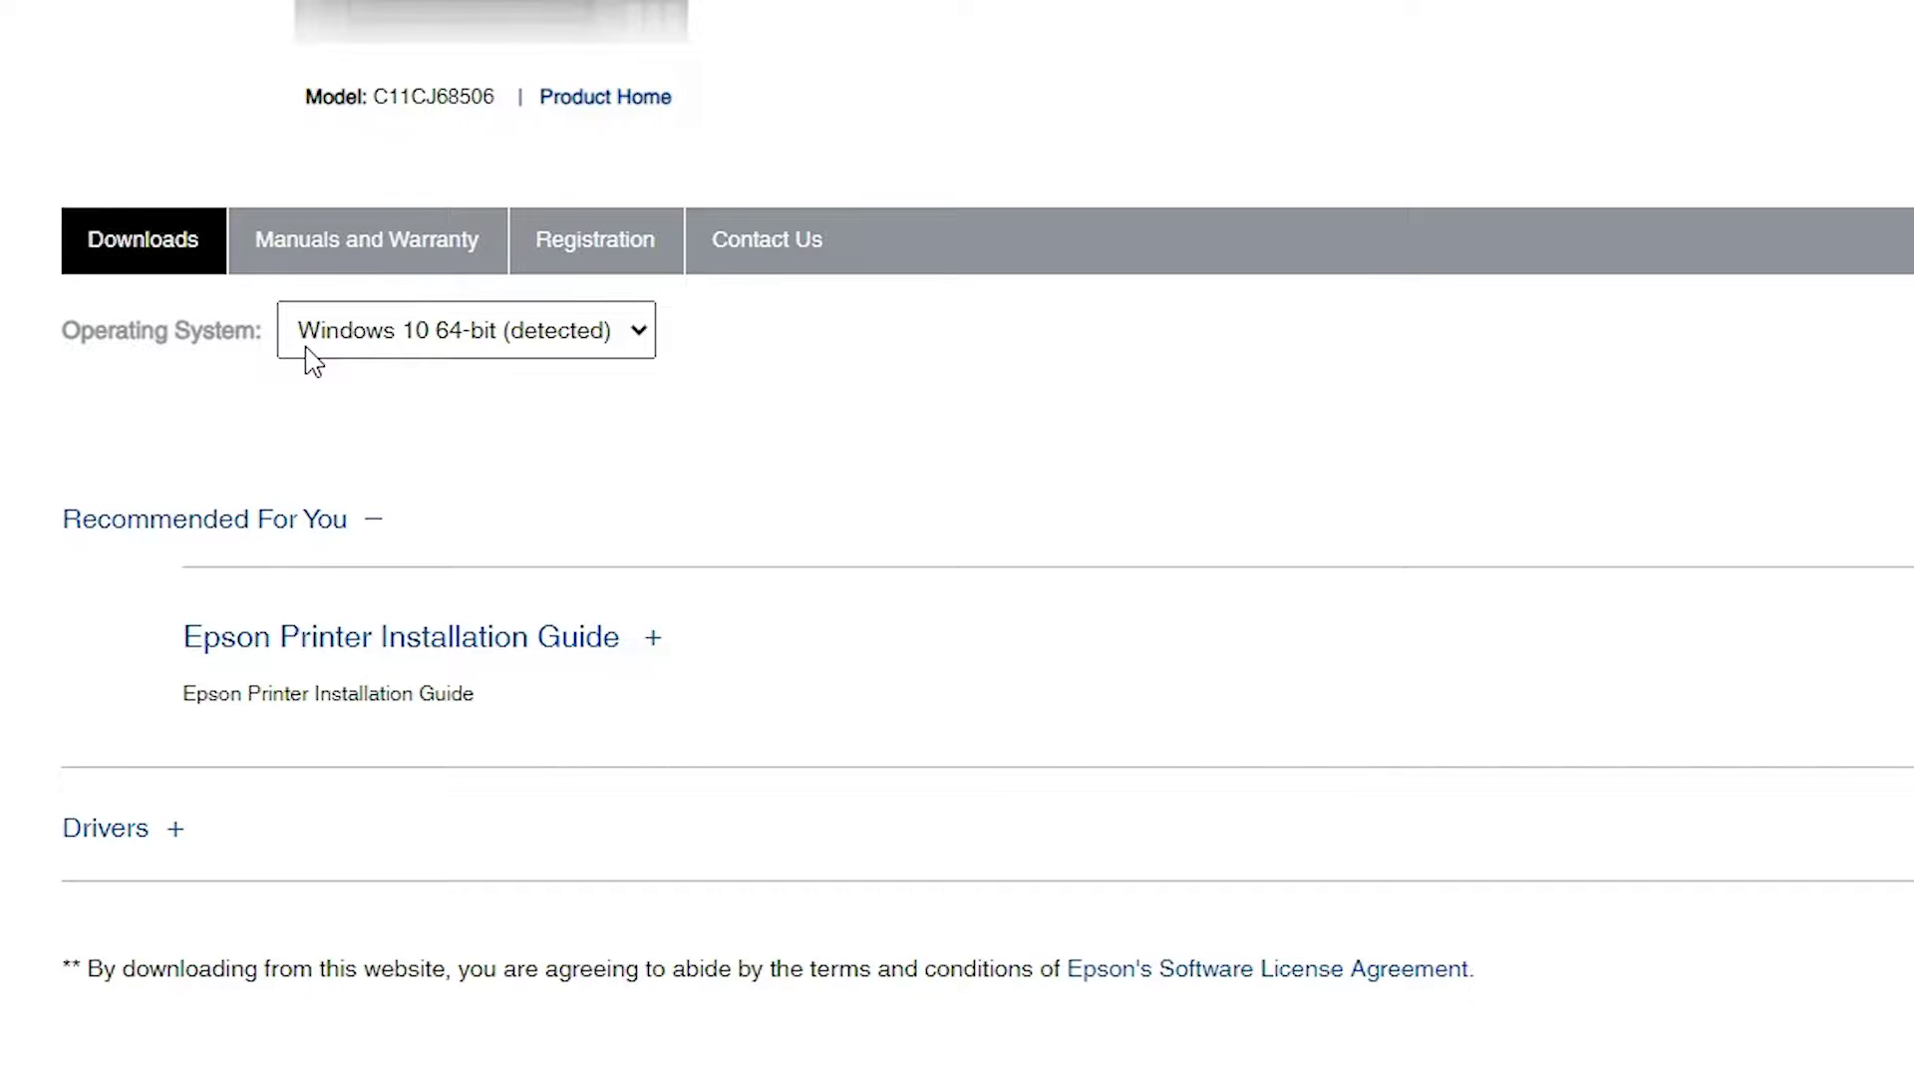
click(364, 343)
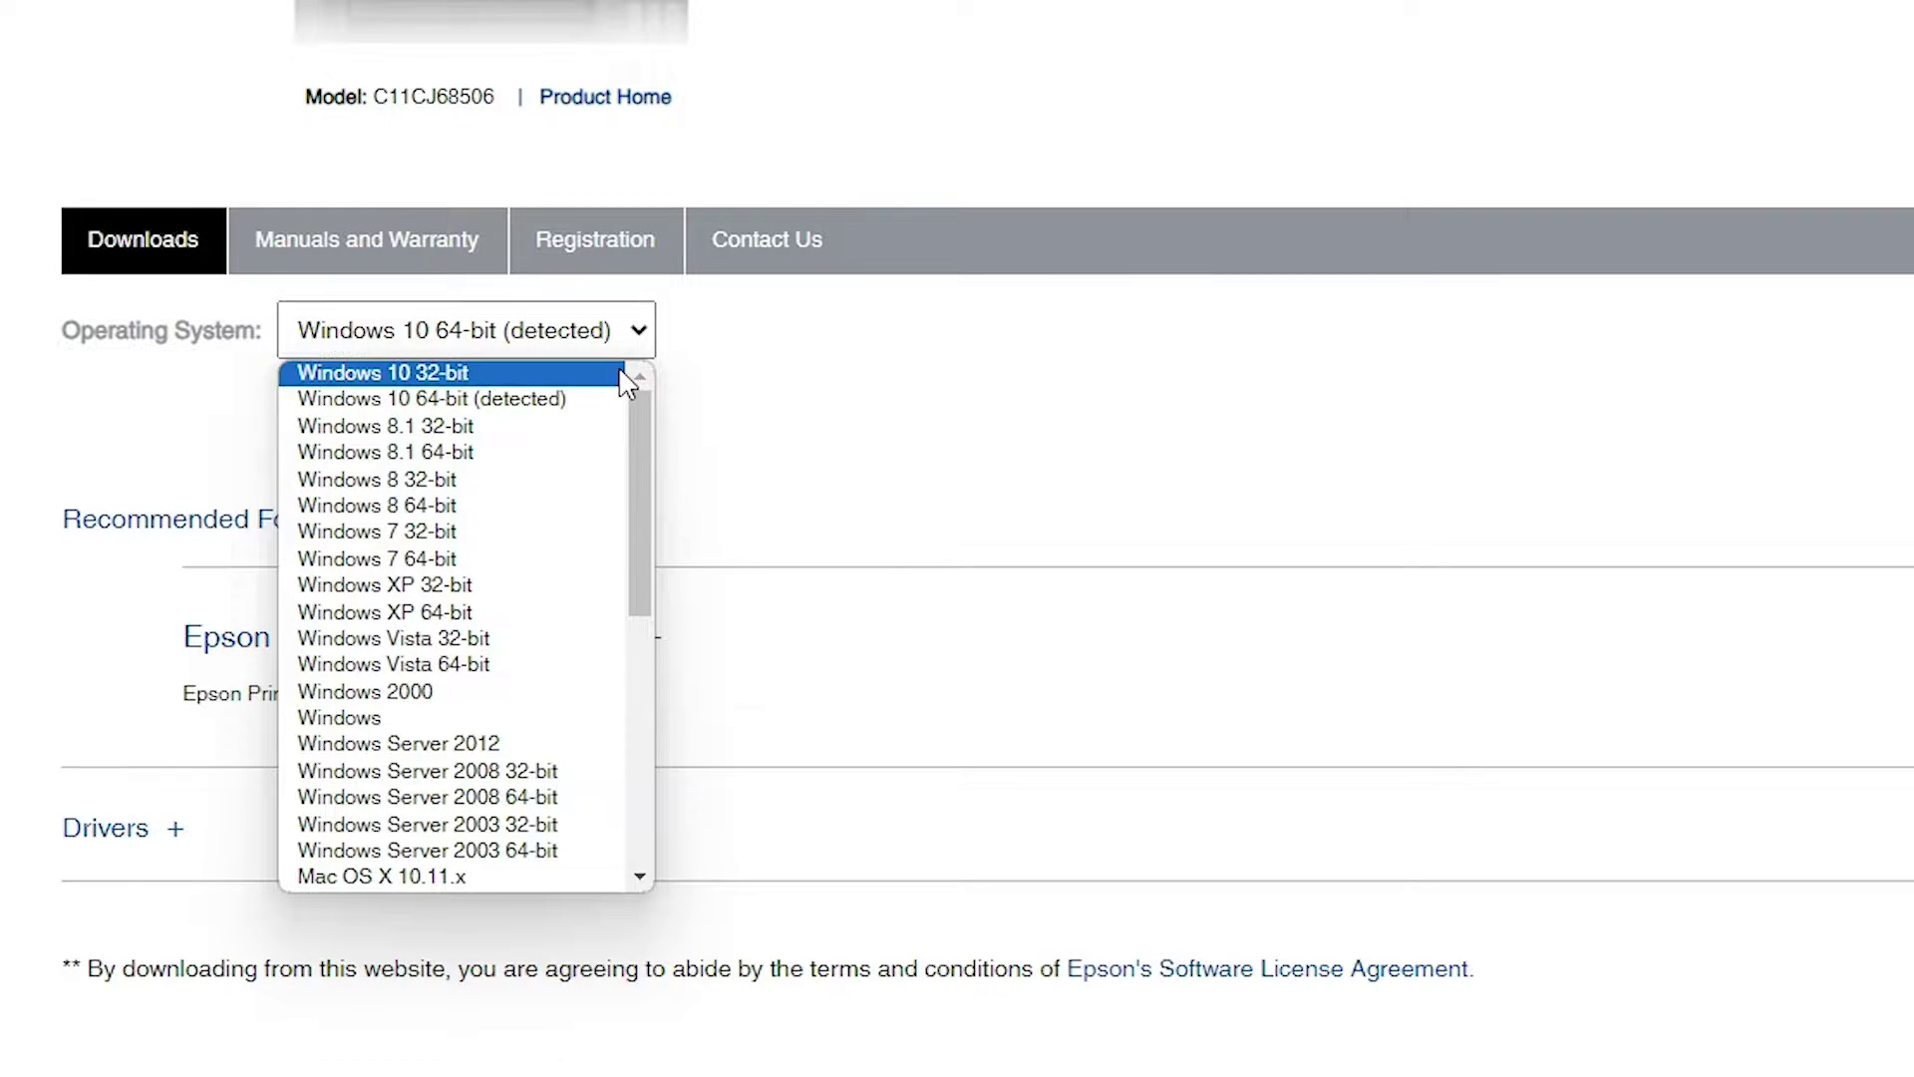
click(539, 408)
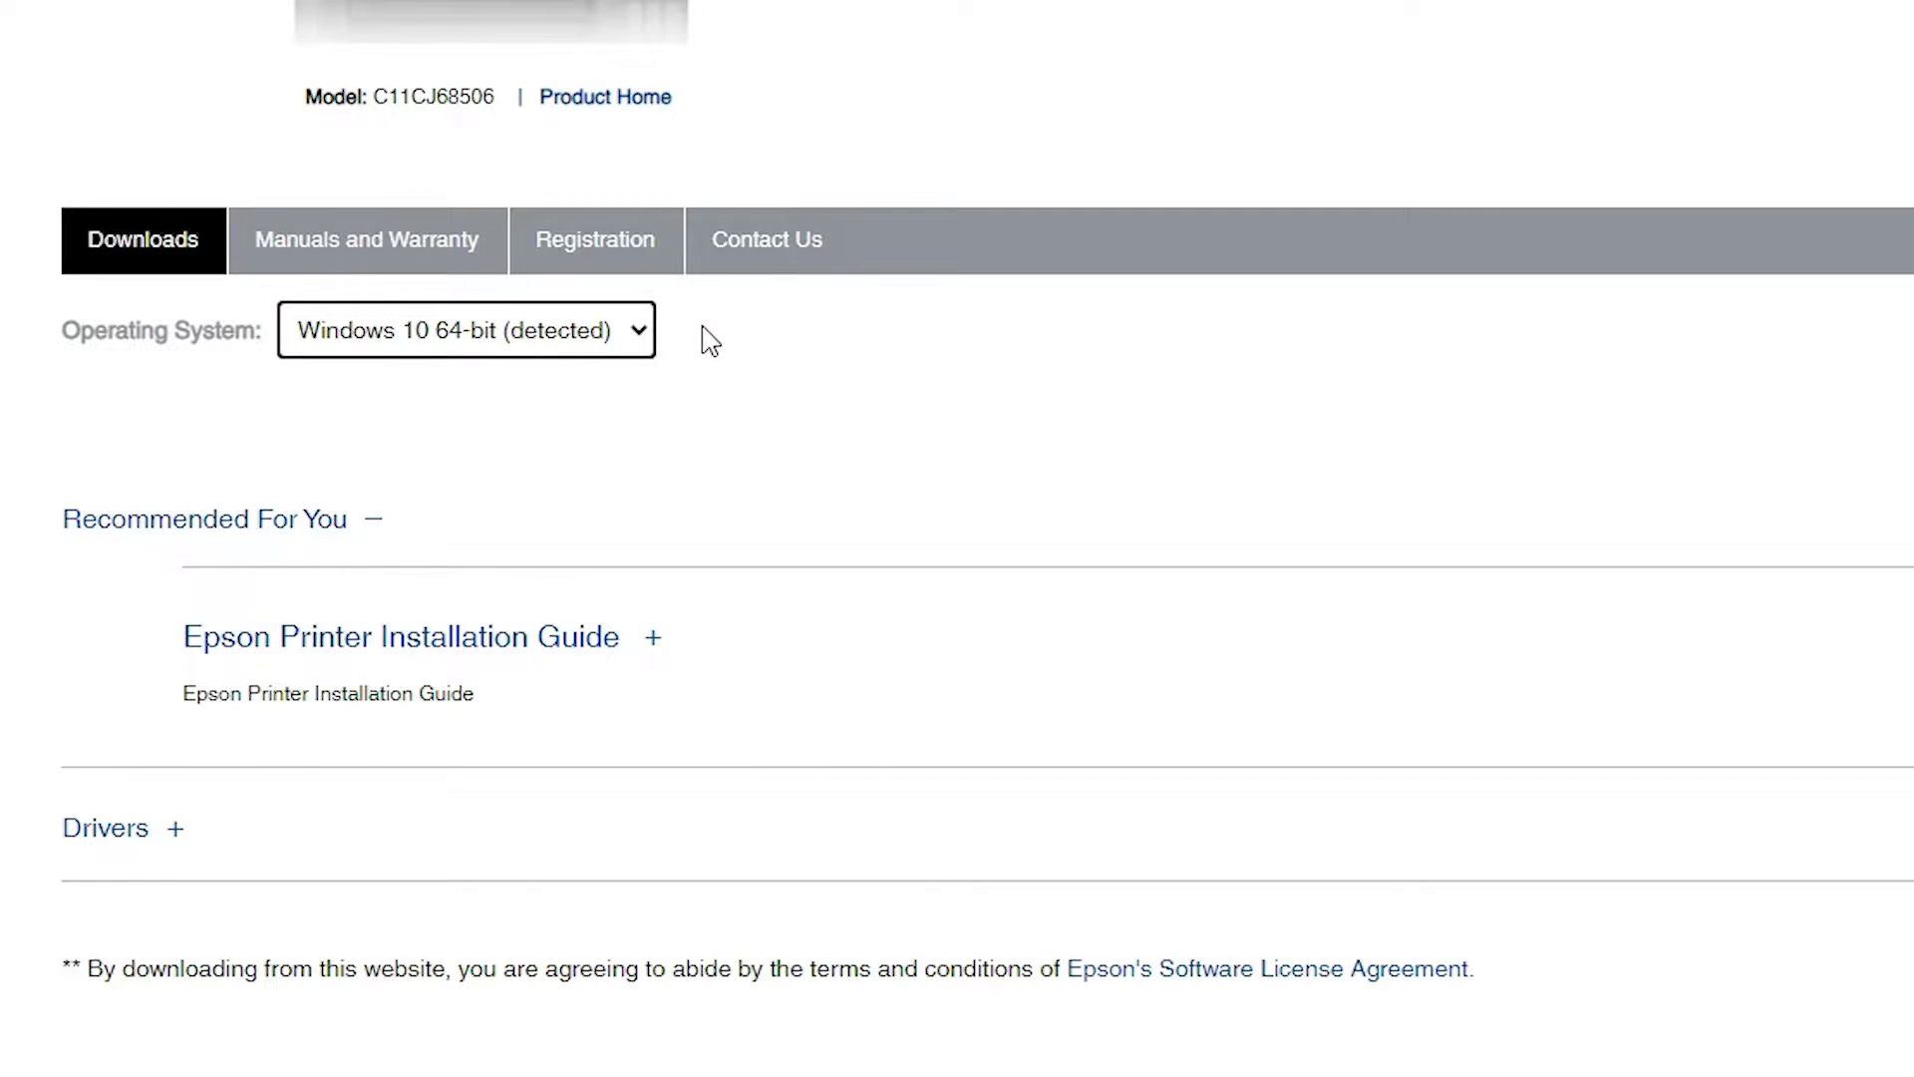
scroll(709, 339, down, 2)
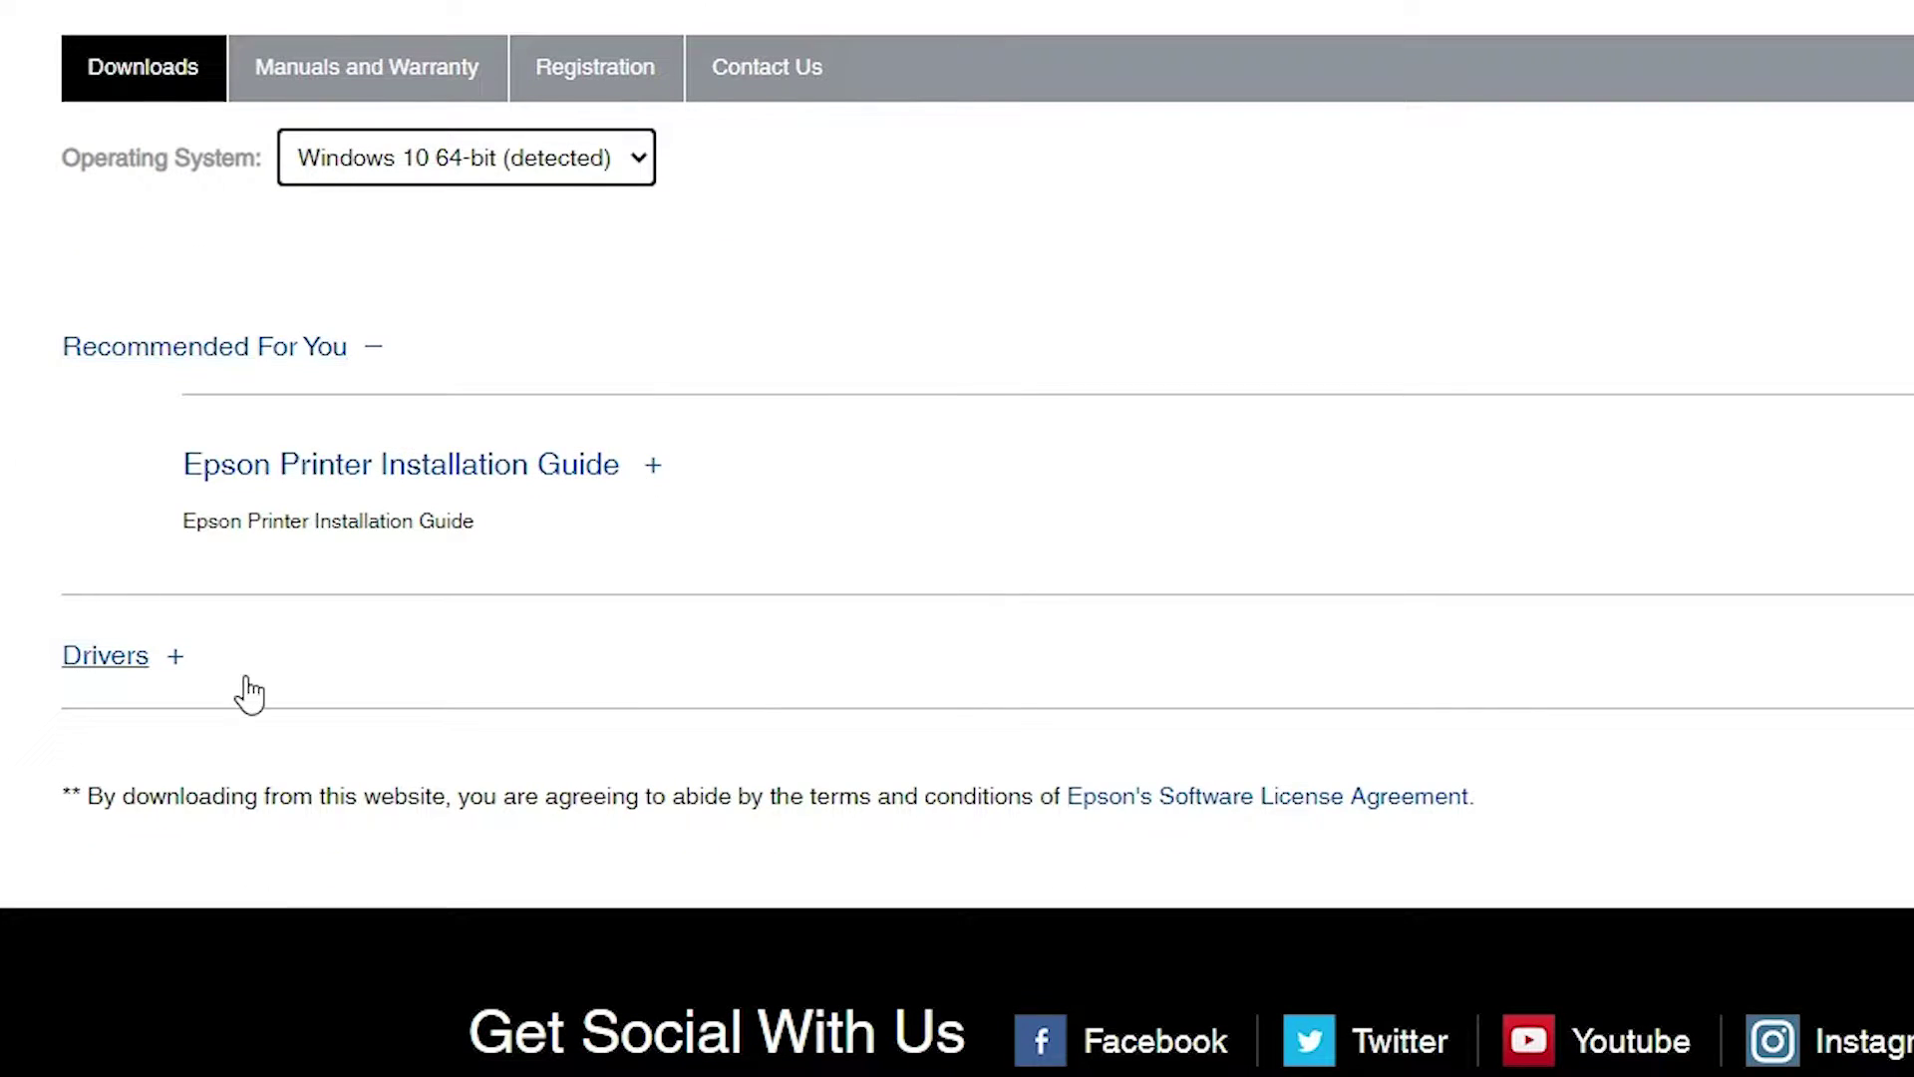
scroll(40, 770, down, 4)
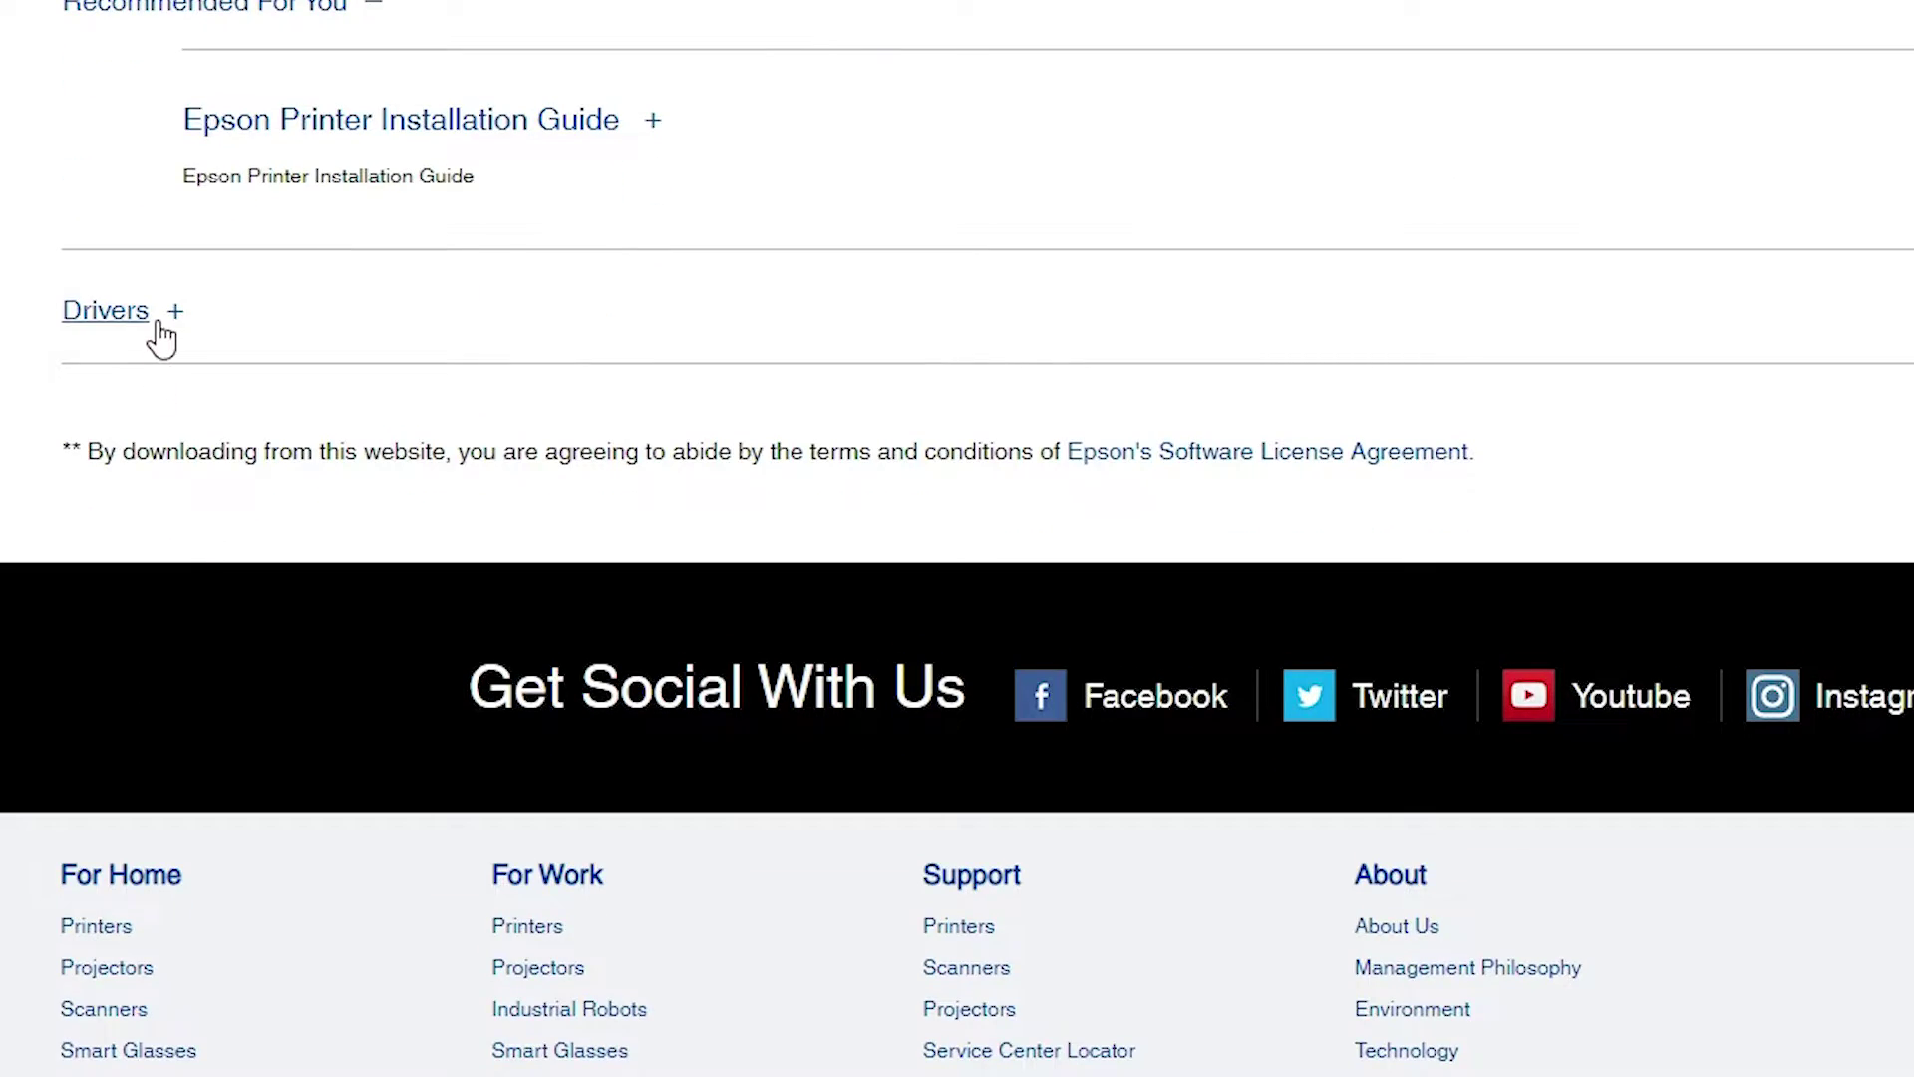
Download the L3210 x64 ScannerDriver (EpsonScan2, 61.6 MB) after accepting the license, and show it in its folder
click(166, 317)
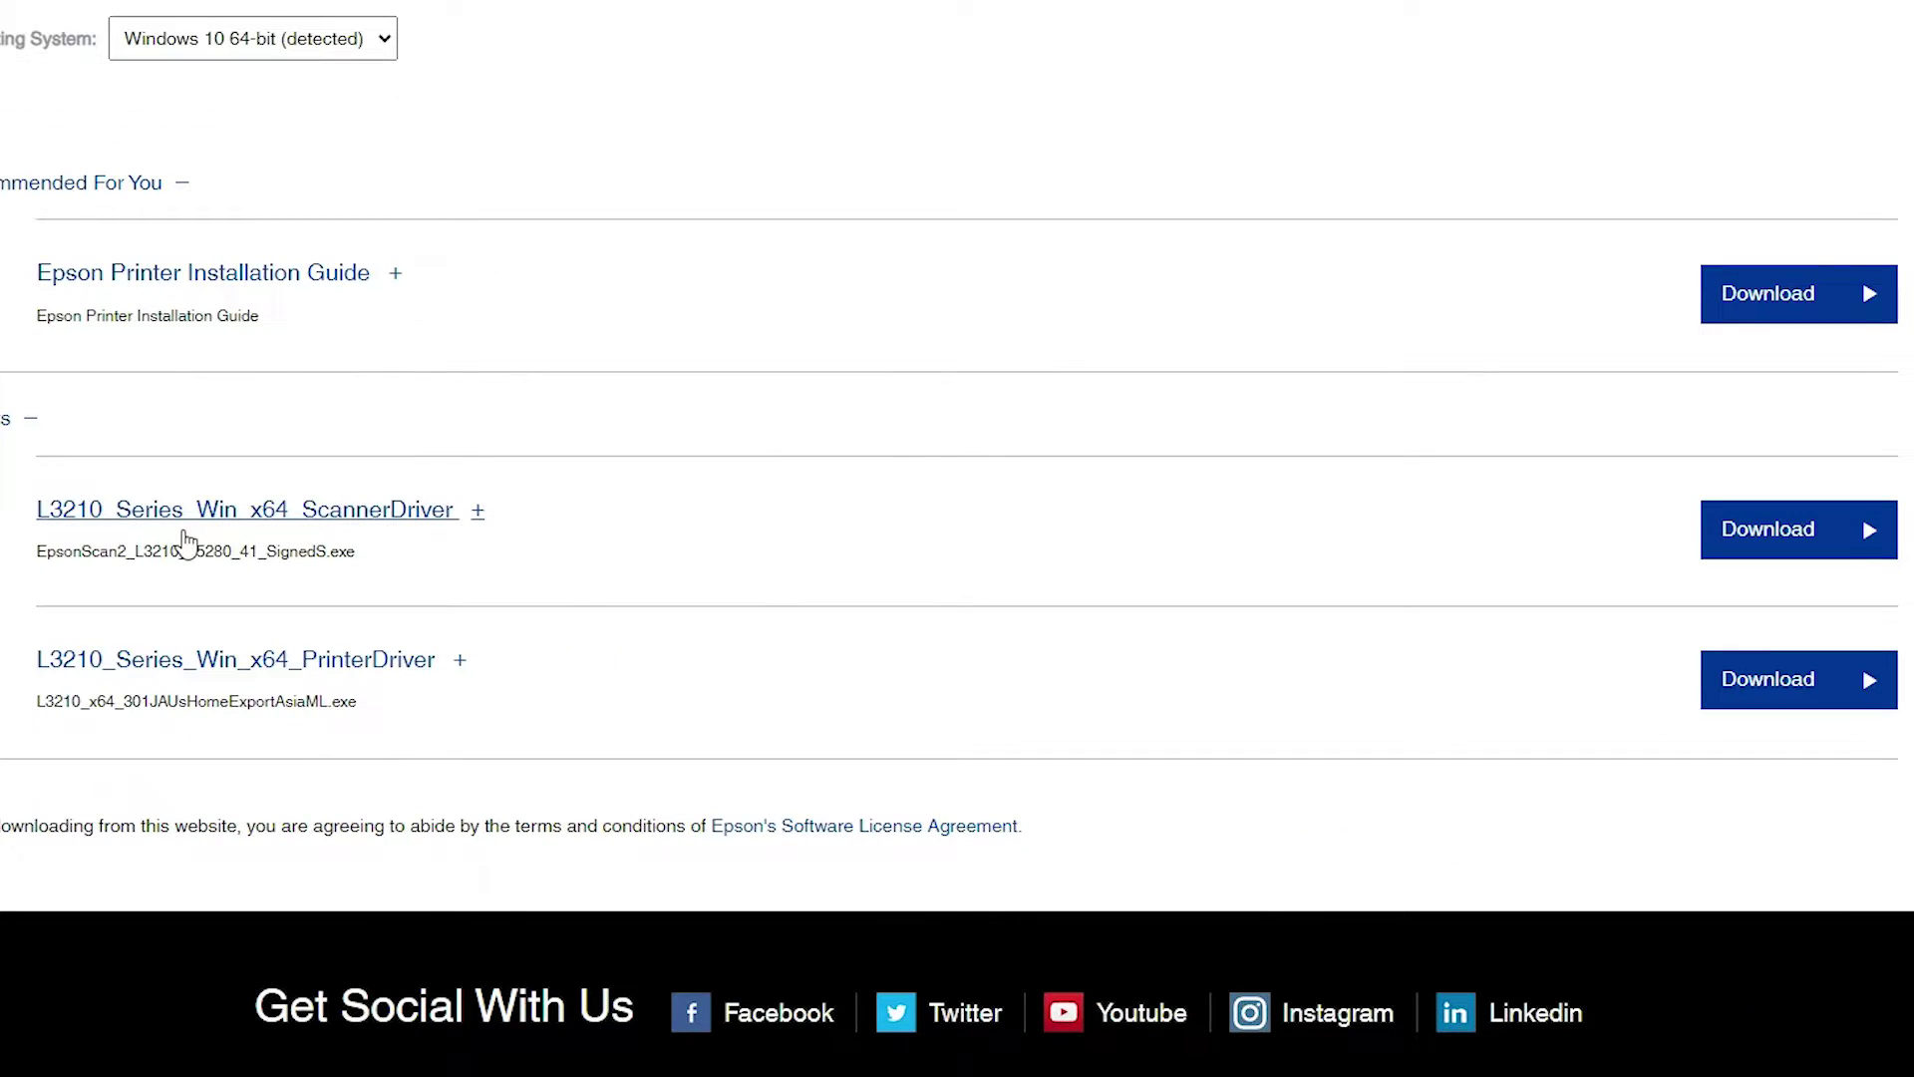
click(1821, 555)
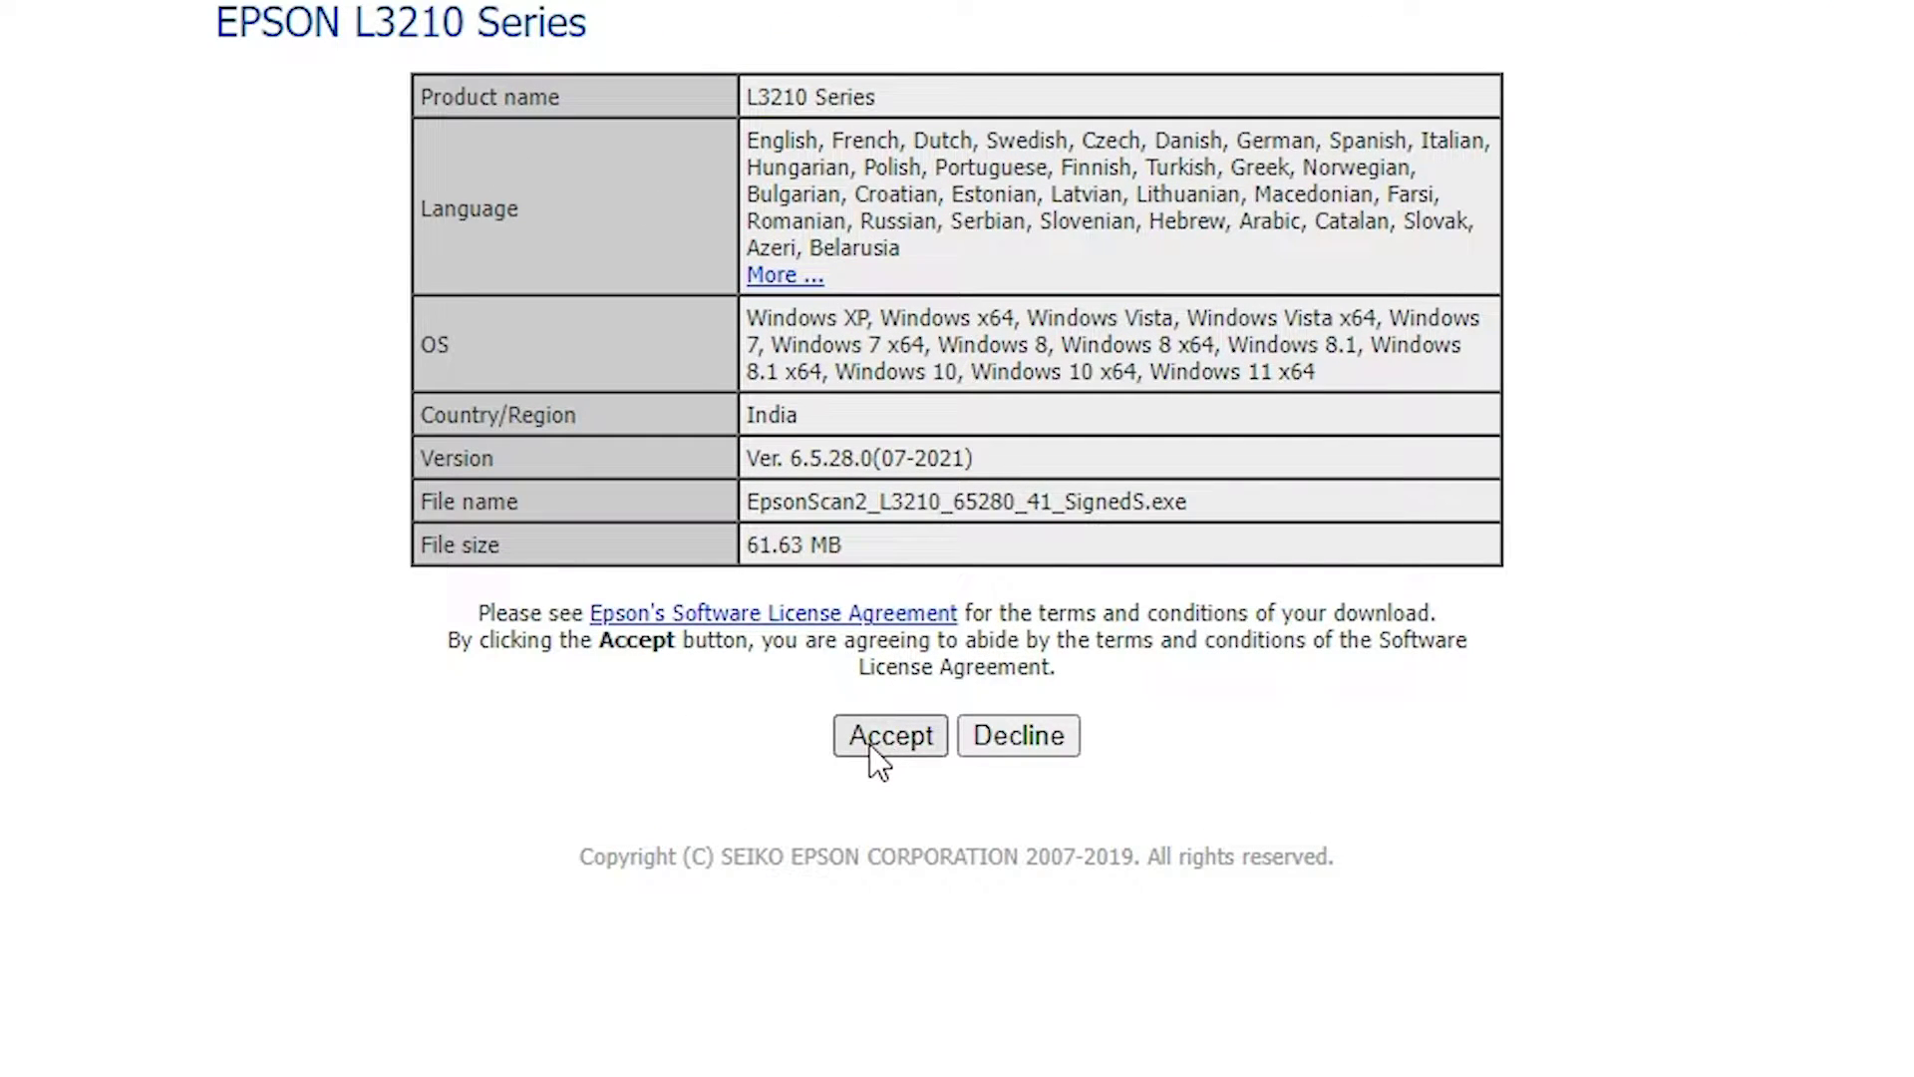
click(869, 743)
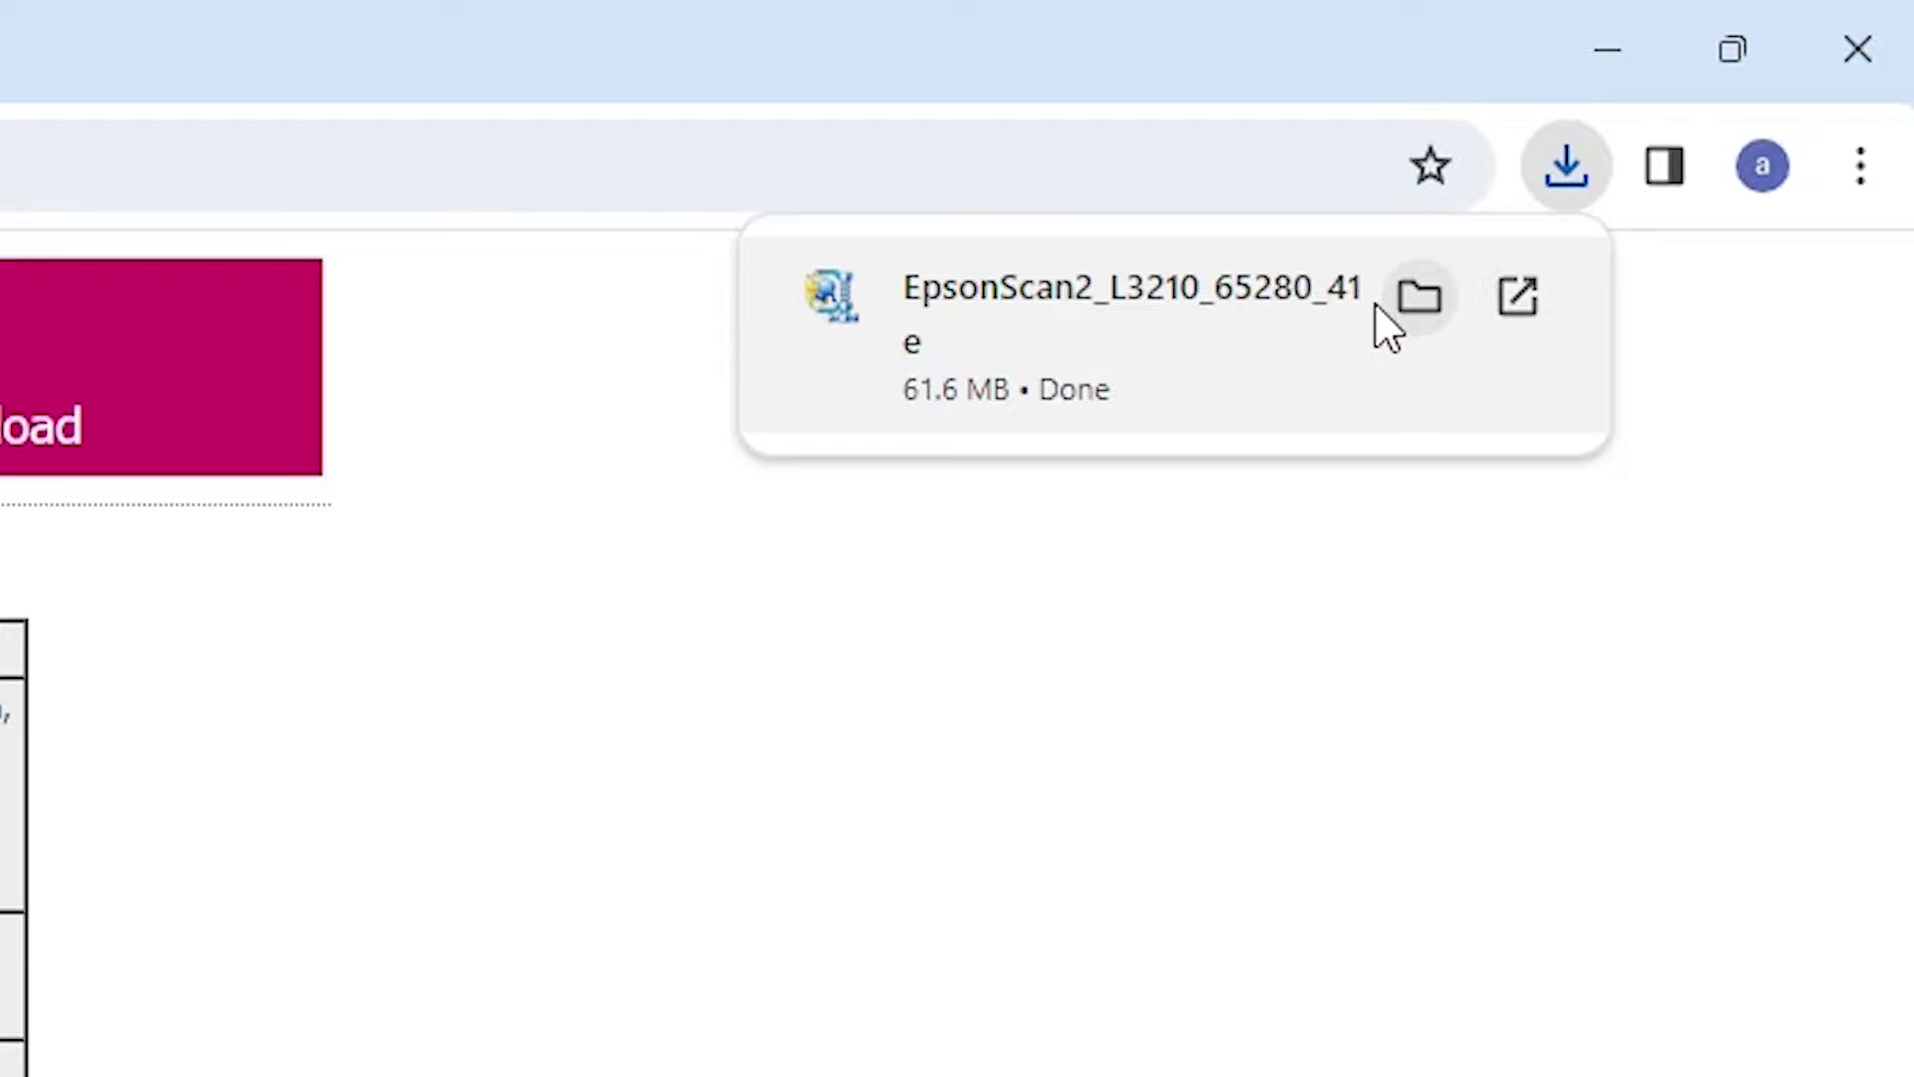
click(1433, 302)
Drag EpsonScan2_L3210_65280_41_SignedS.exe from Downloads onto the desktop beside the browser folder
click(1585, 28)
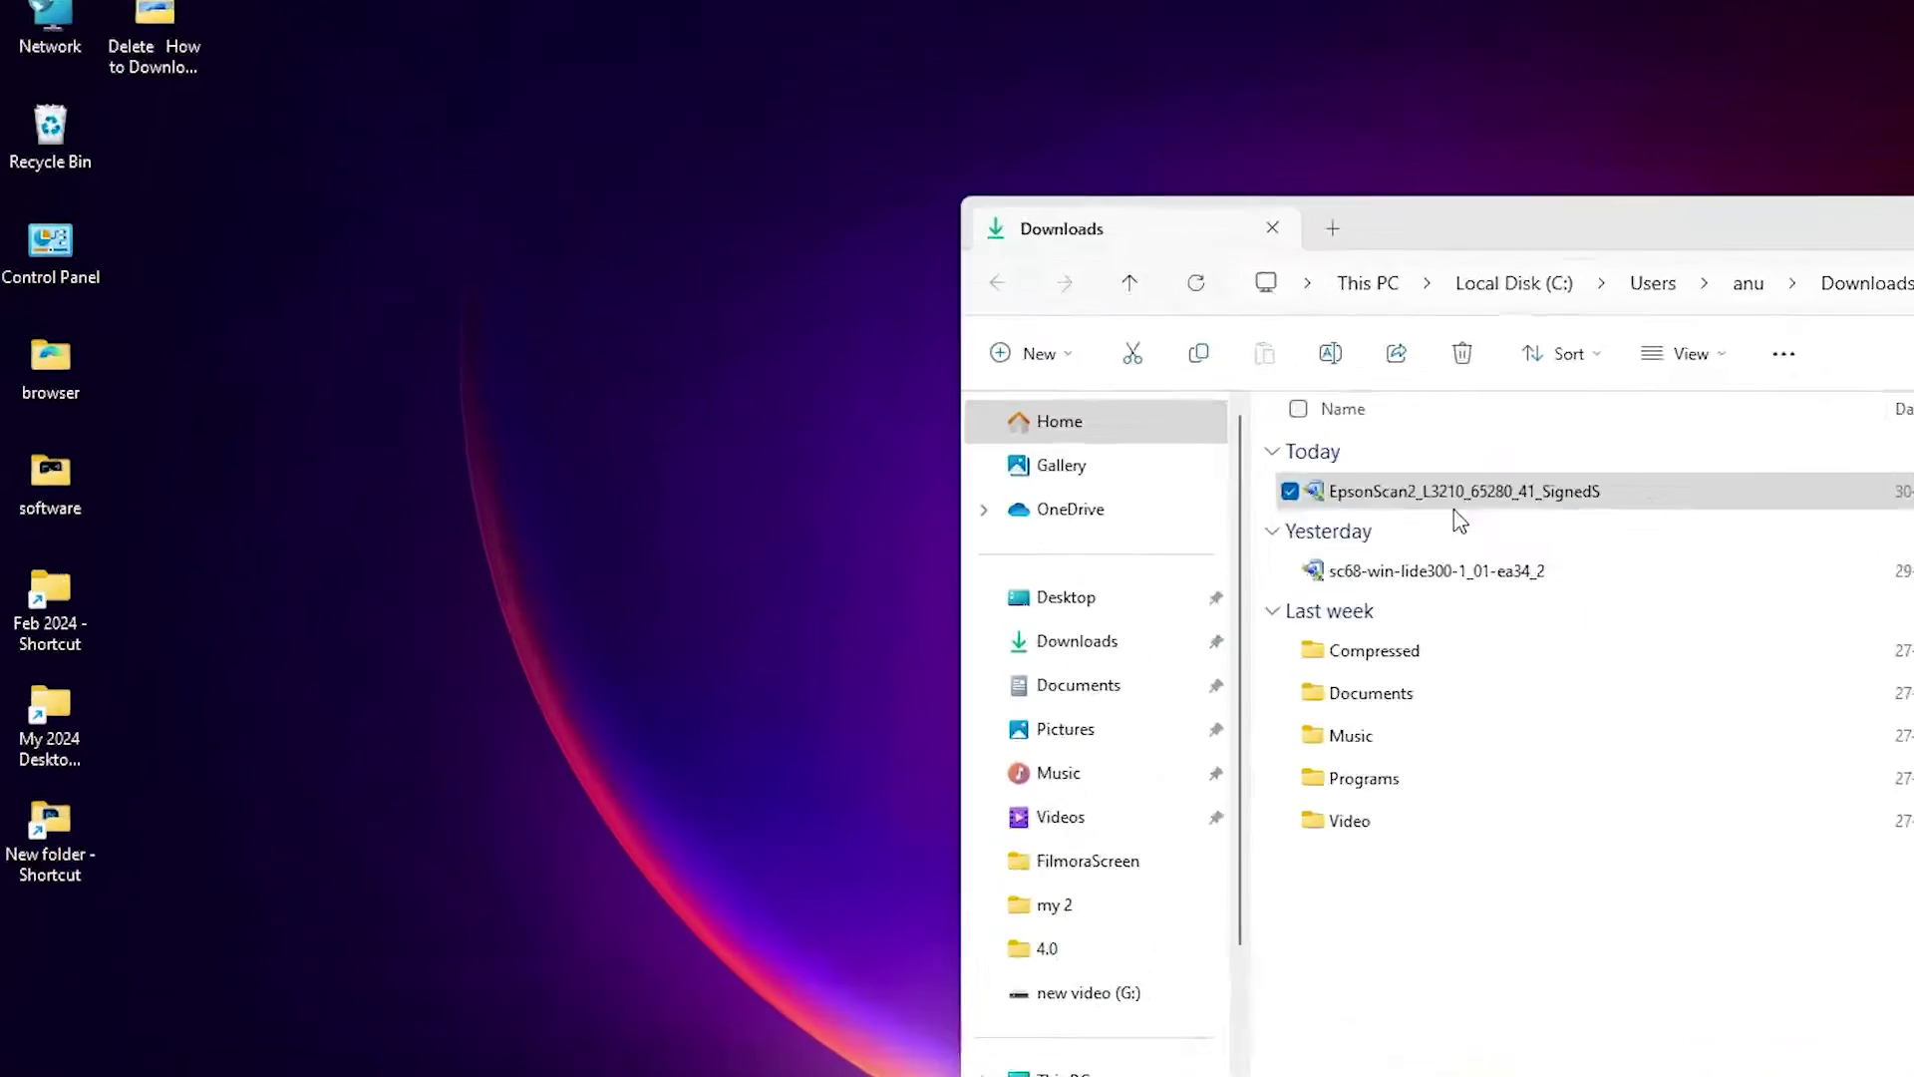
drag(1041, 543, 337, 582)
drag(564, 506, 227, 265)
key(super+d)
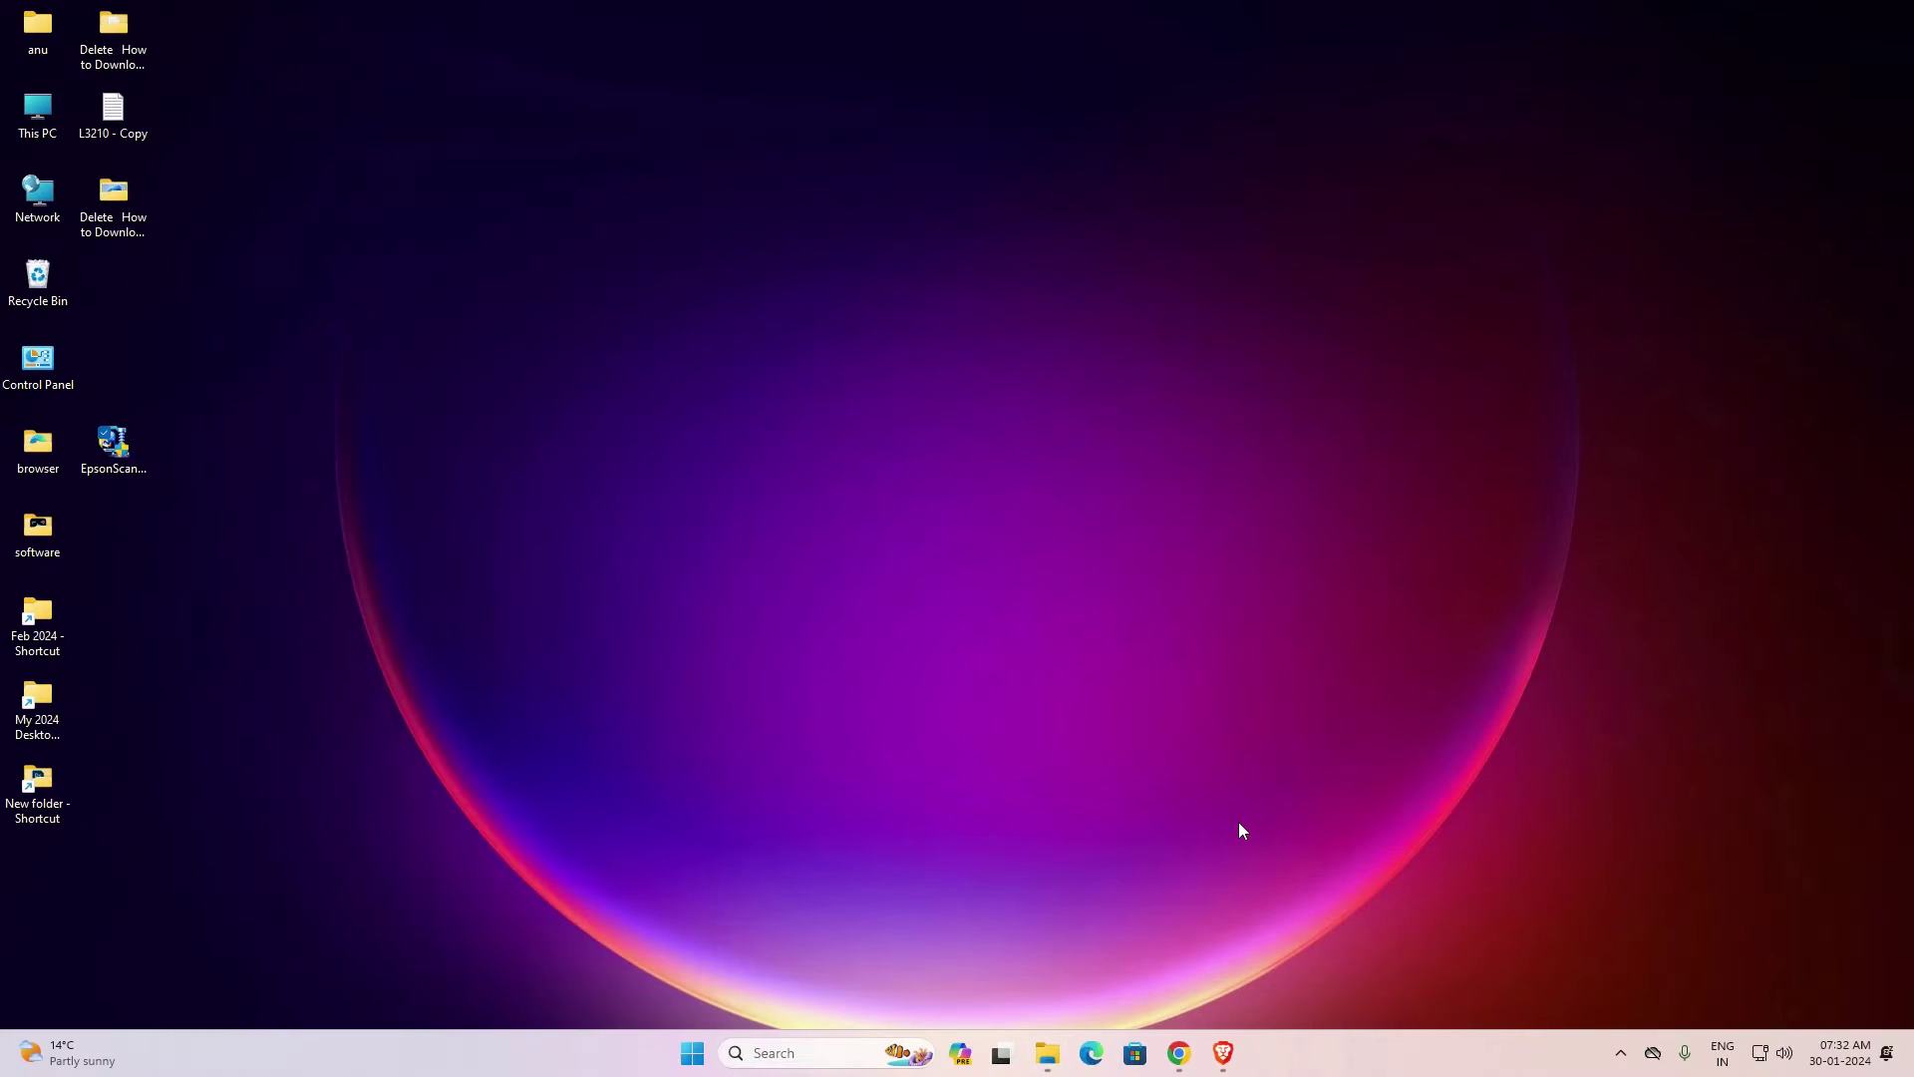
Download the L3210 x64 PrinterDriver (L3210_x64_304JAUsHomeExportAsiaML.exe, 34.2 MB) after accepting the license
mouse_move(1178, 1053)
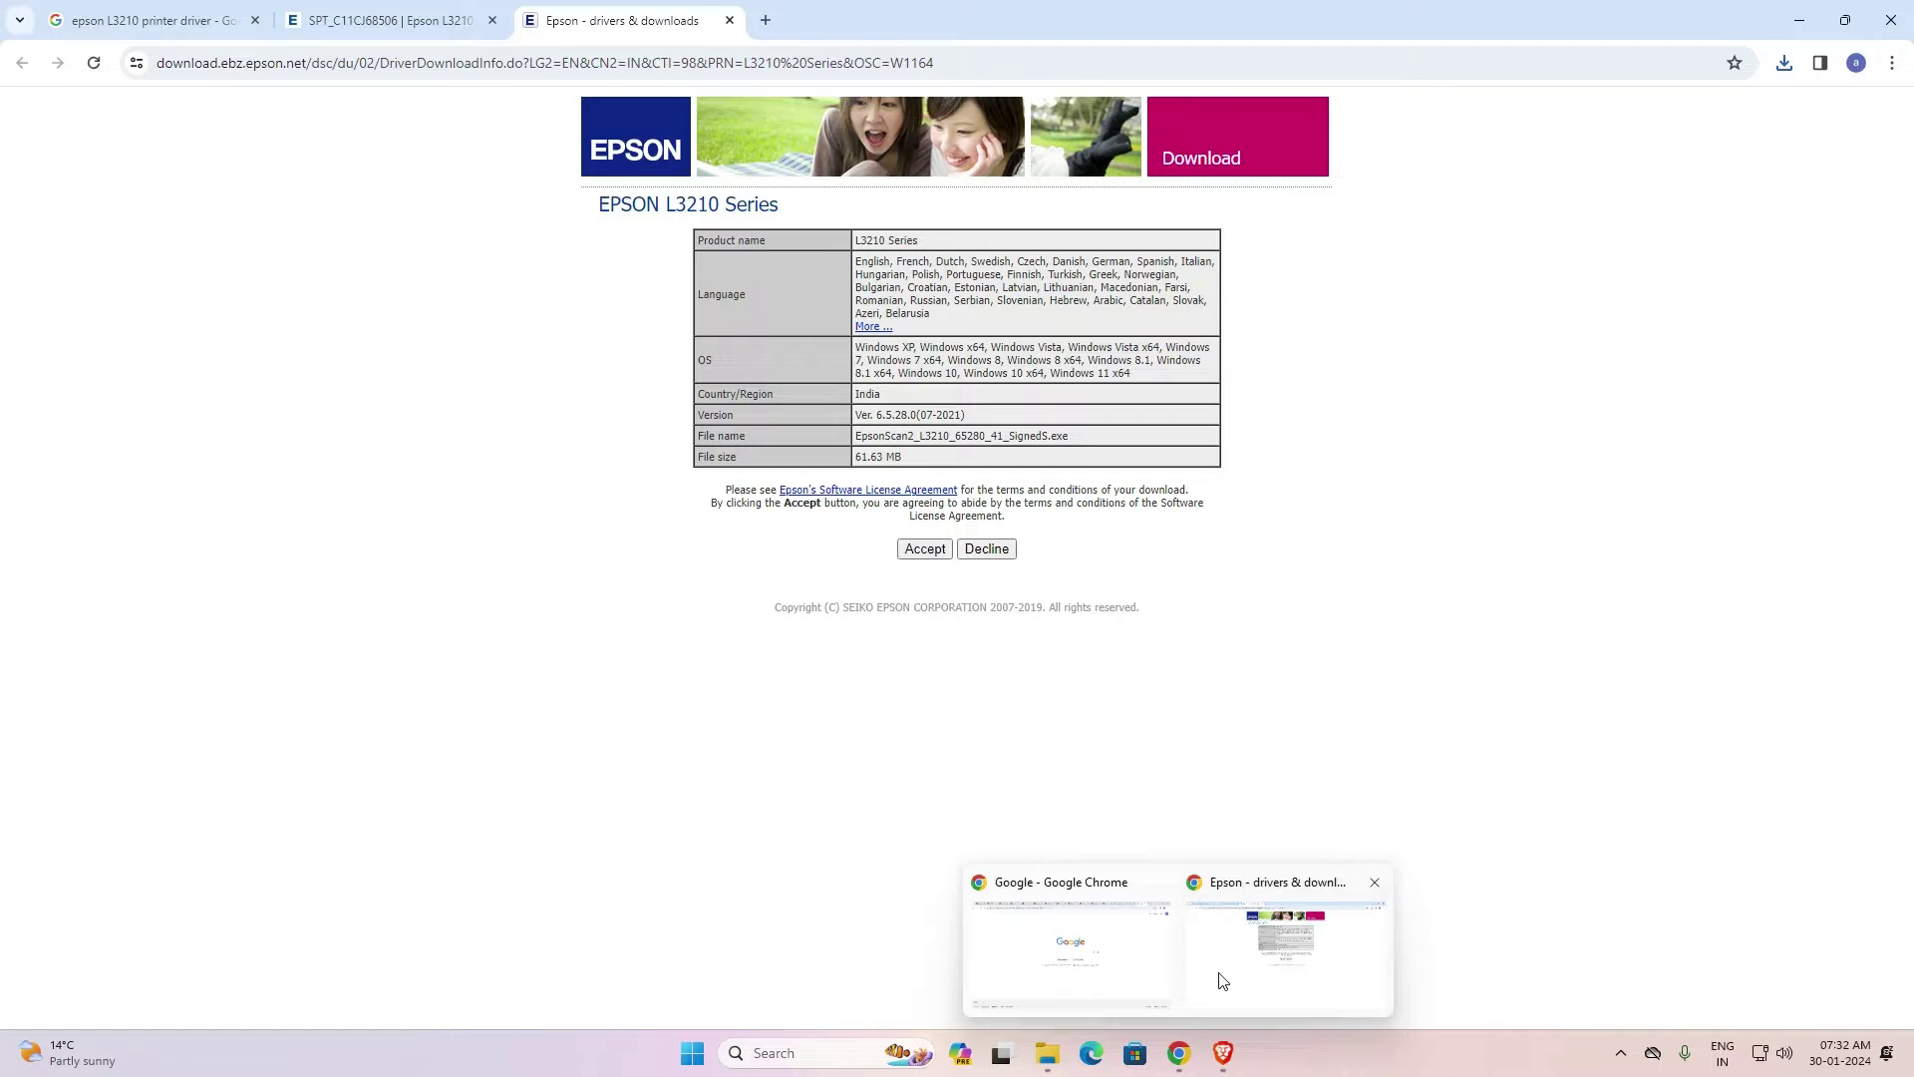
click(1218, 985)
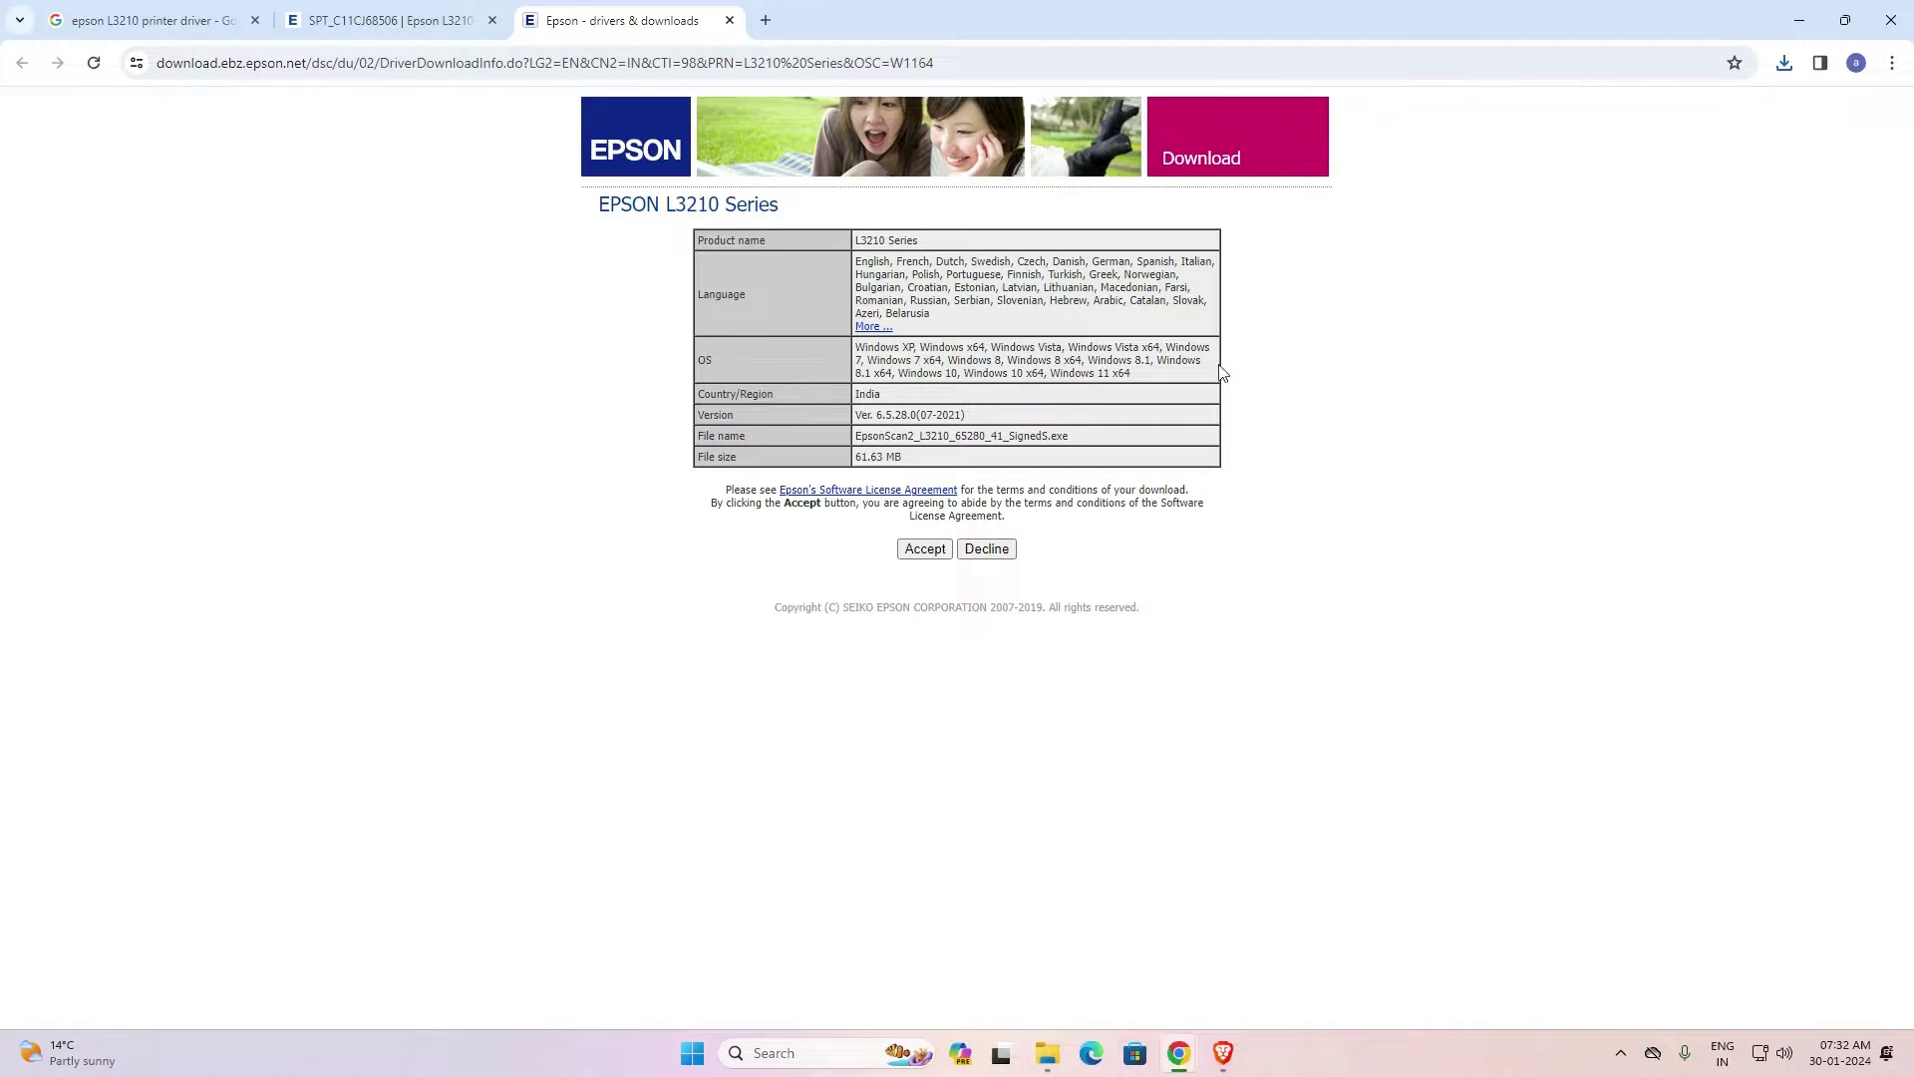
click(730, 20)
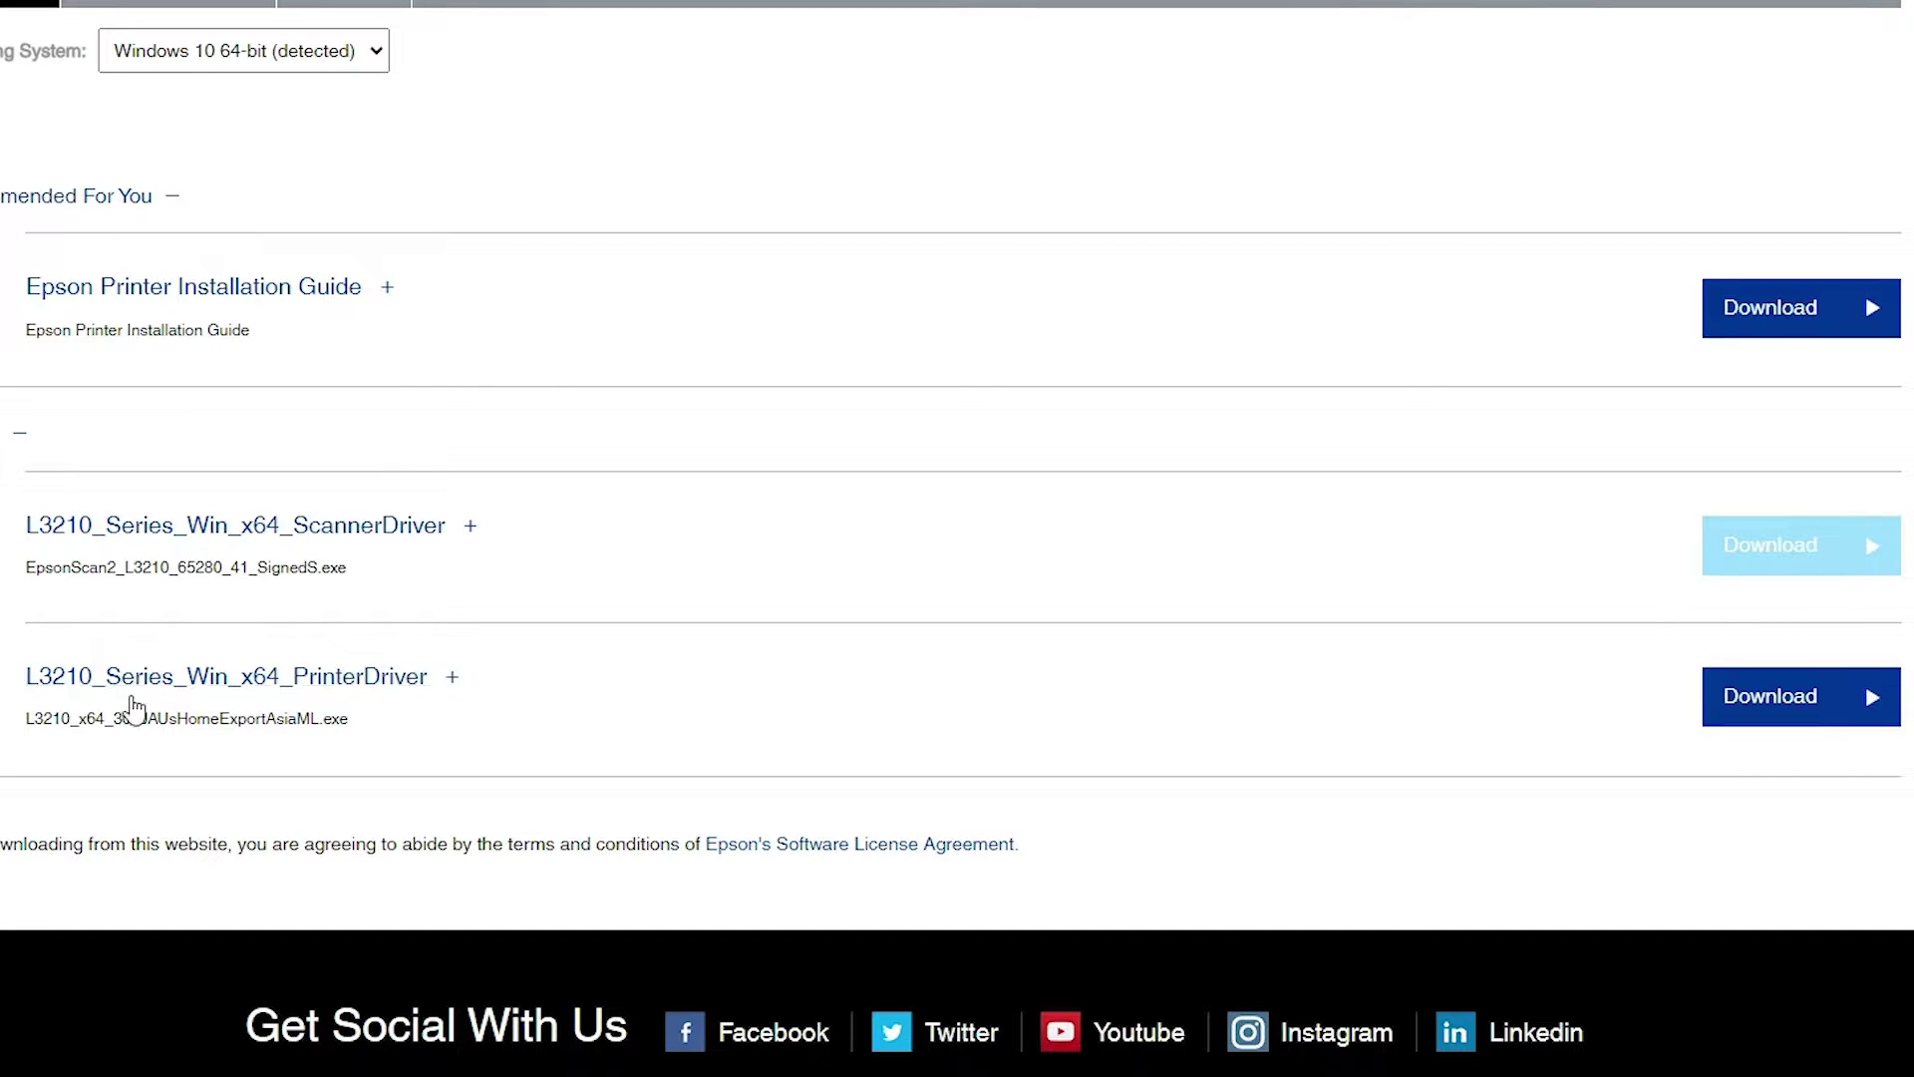
click(1754, 713)
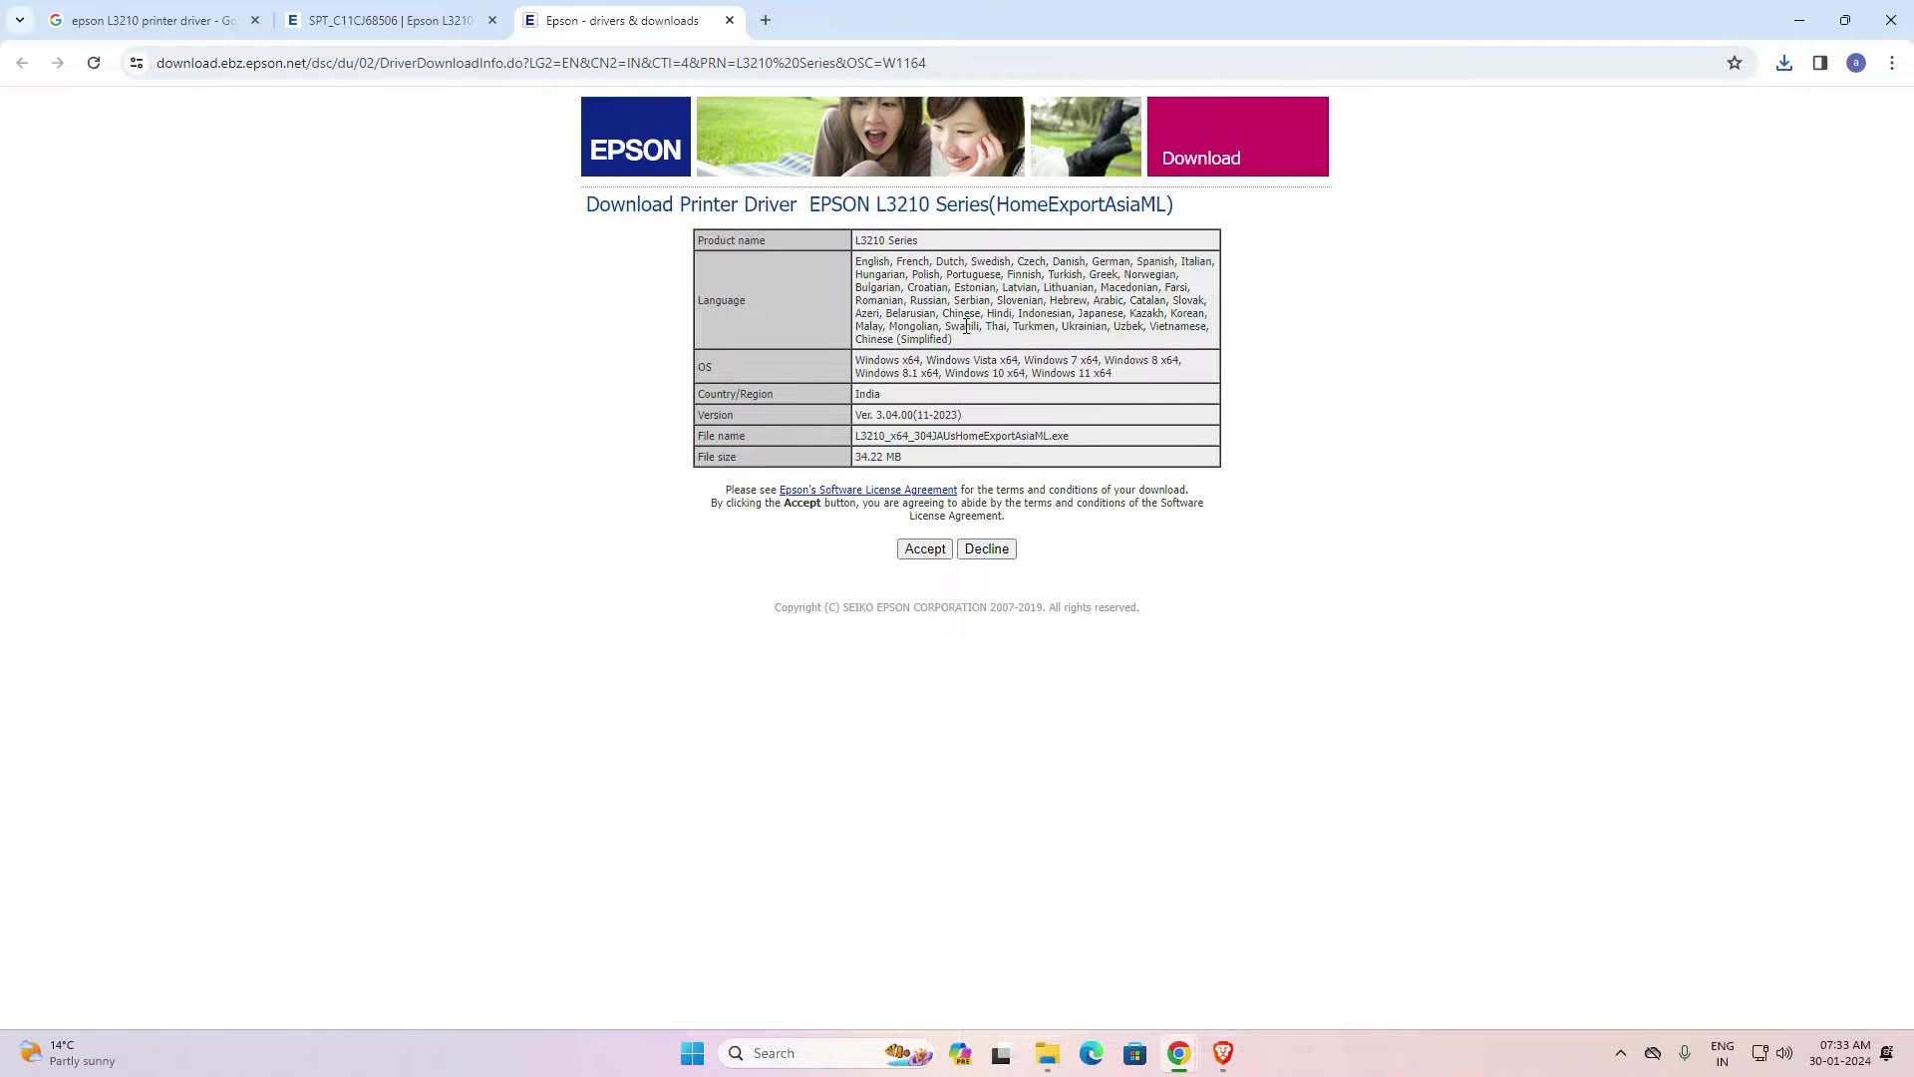
click(930, 548)
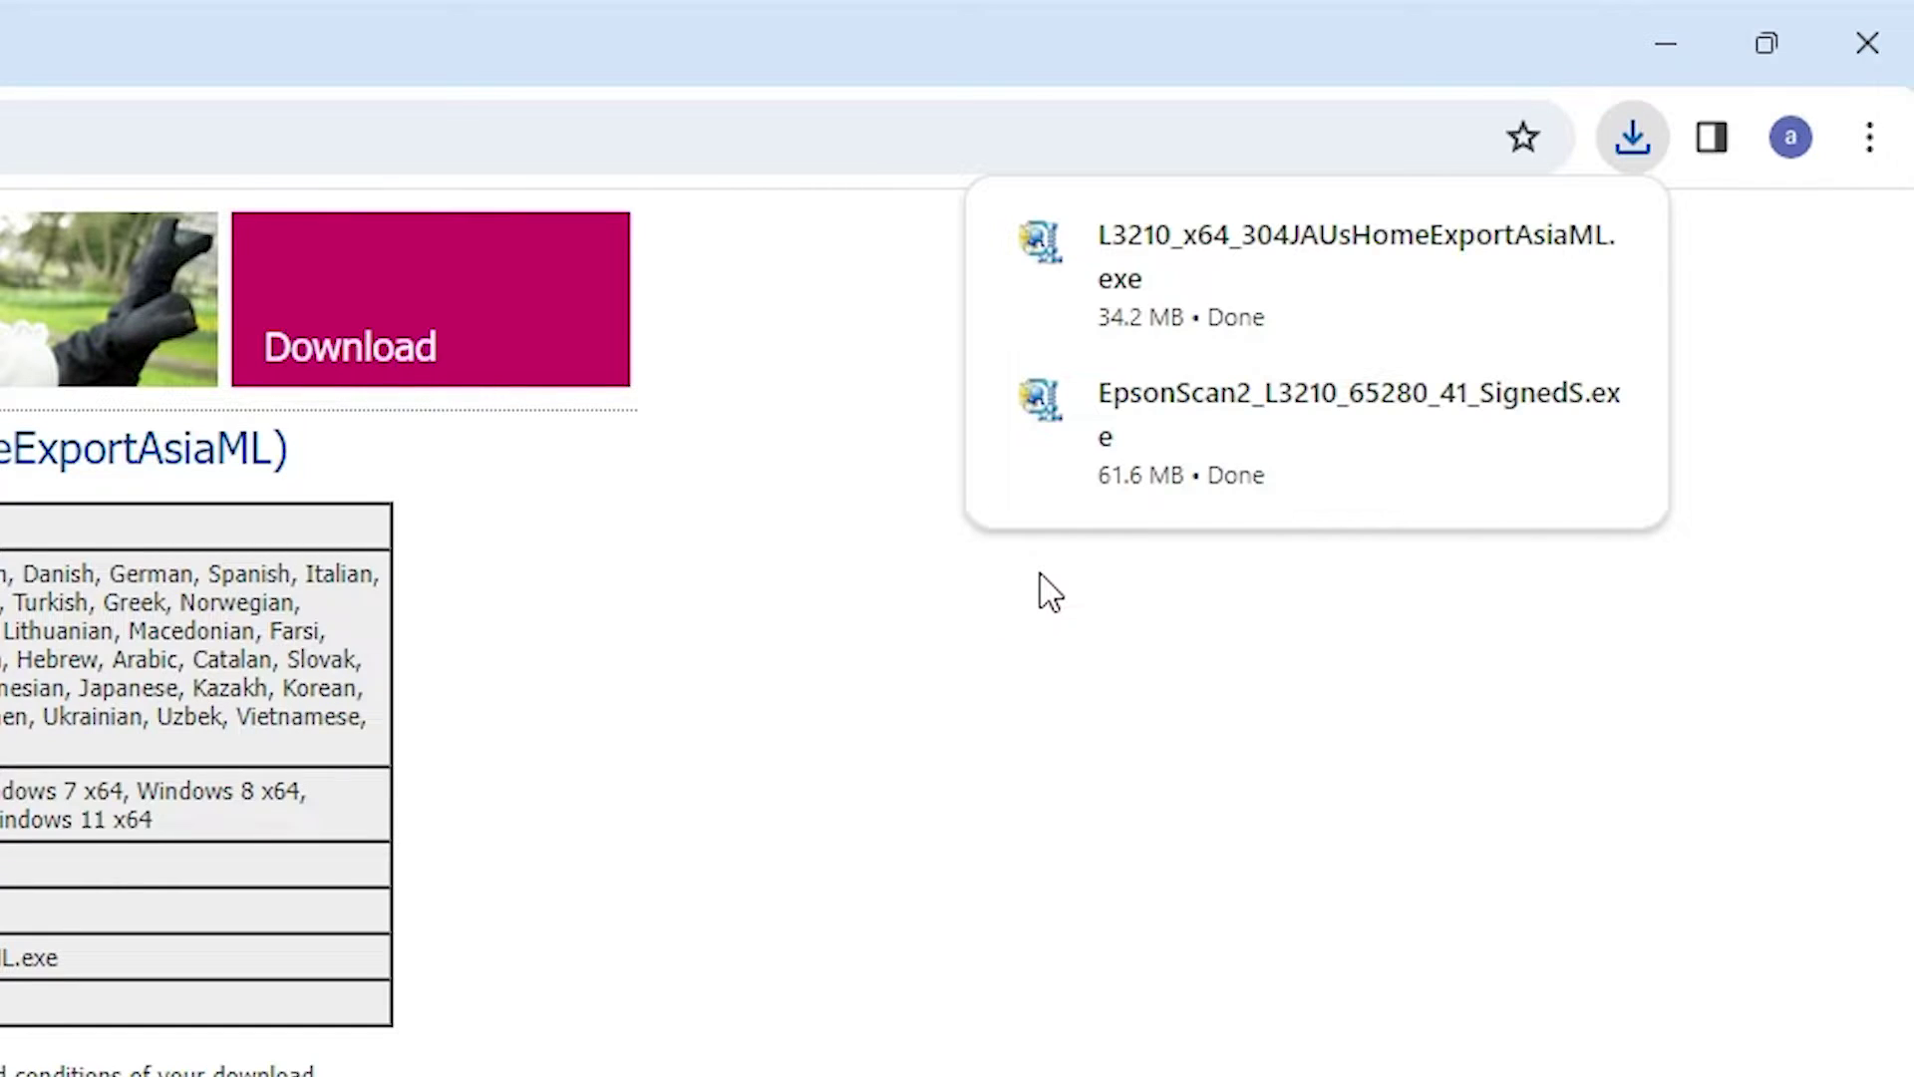
mouse_move(1393, 222)
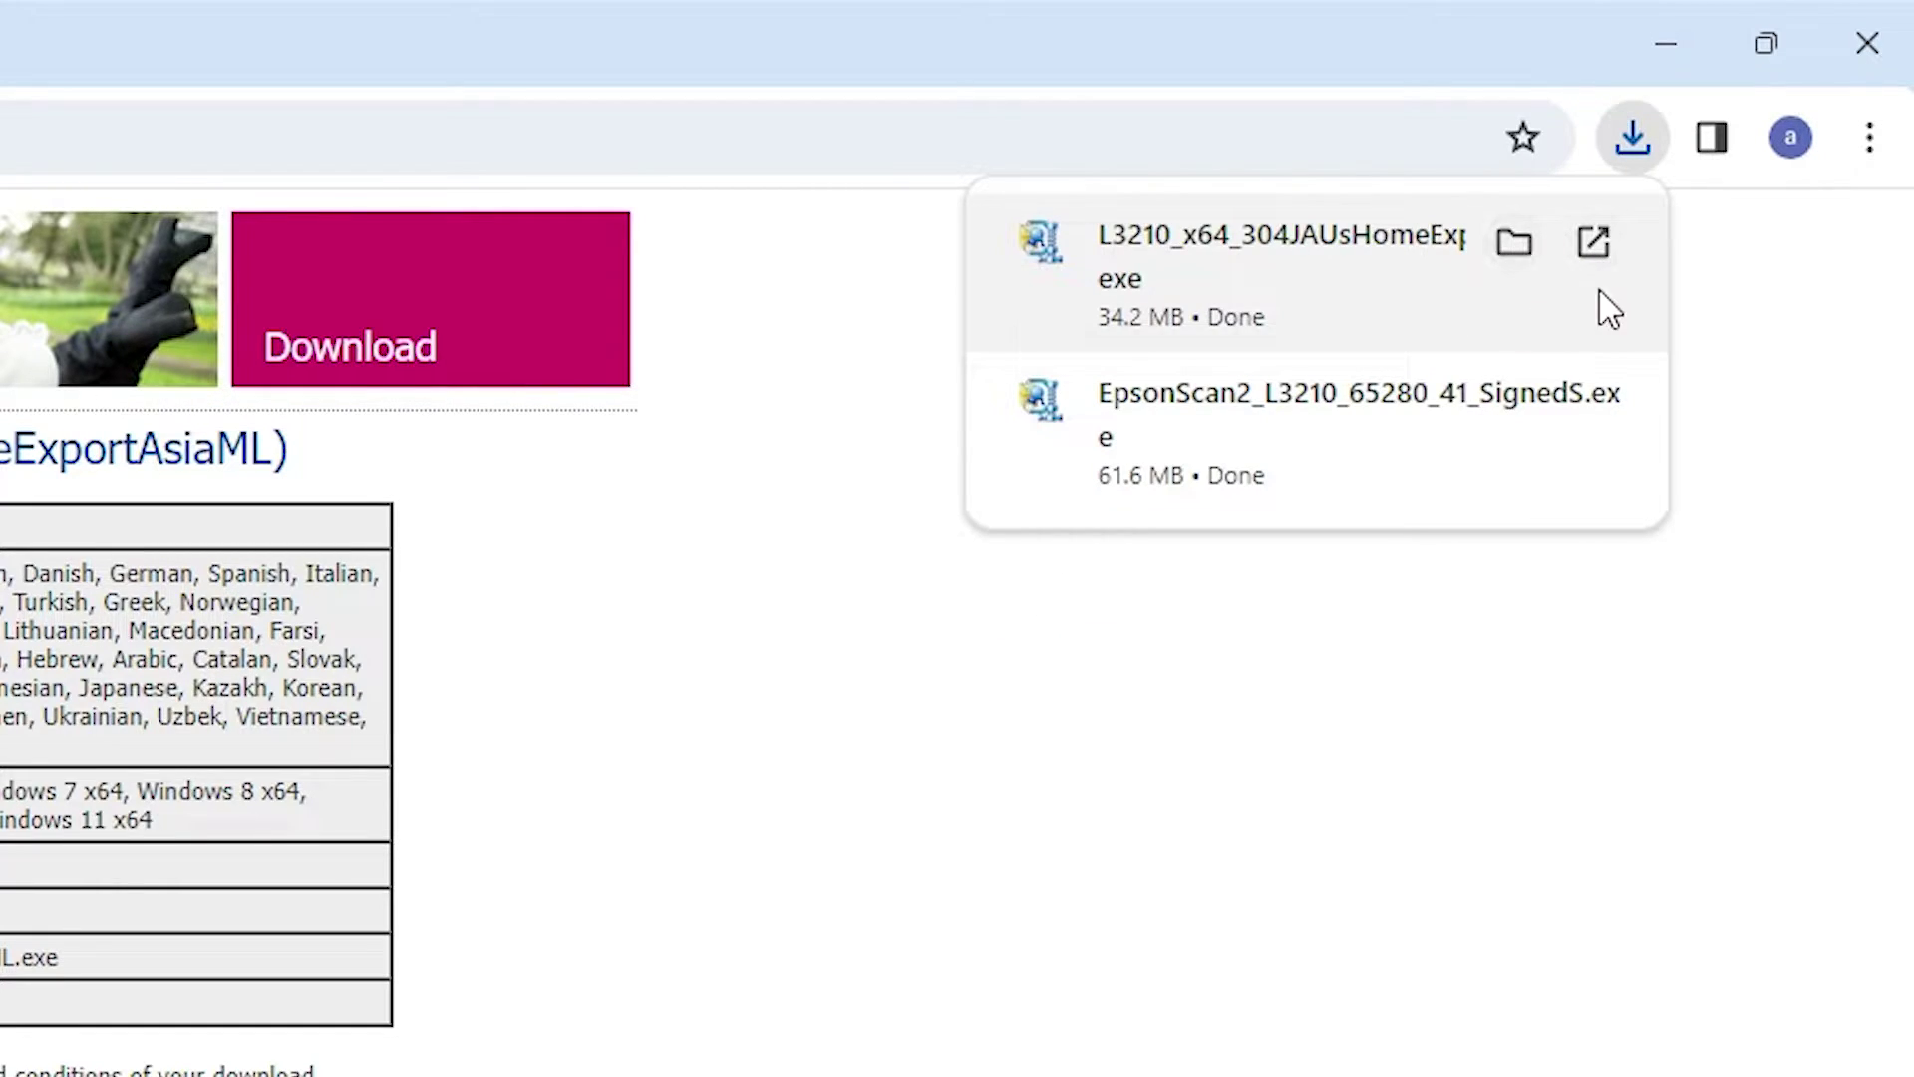
Move the L3210_x64_304JAUsHomeExportAsiaML installer from Downloads onto the desktop beside EpsonScan2
click(1512, 244)
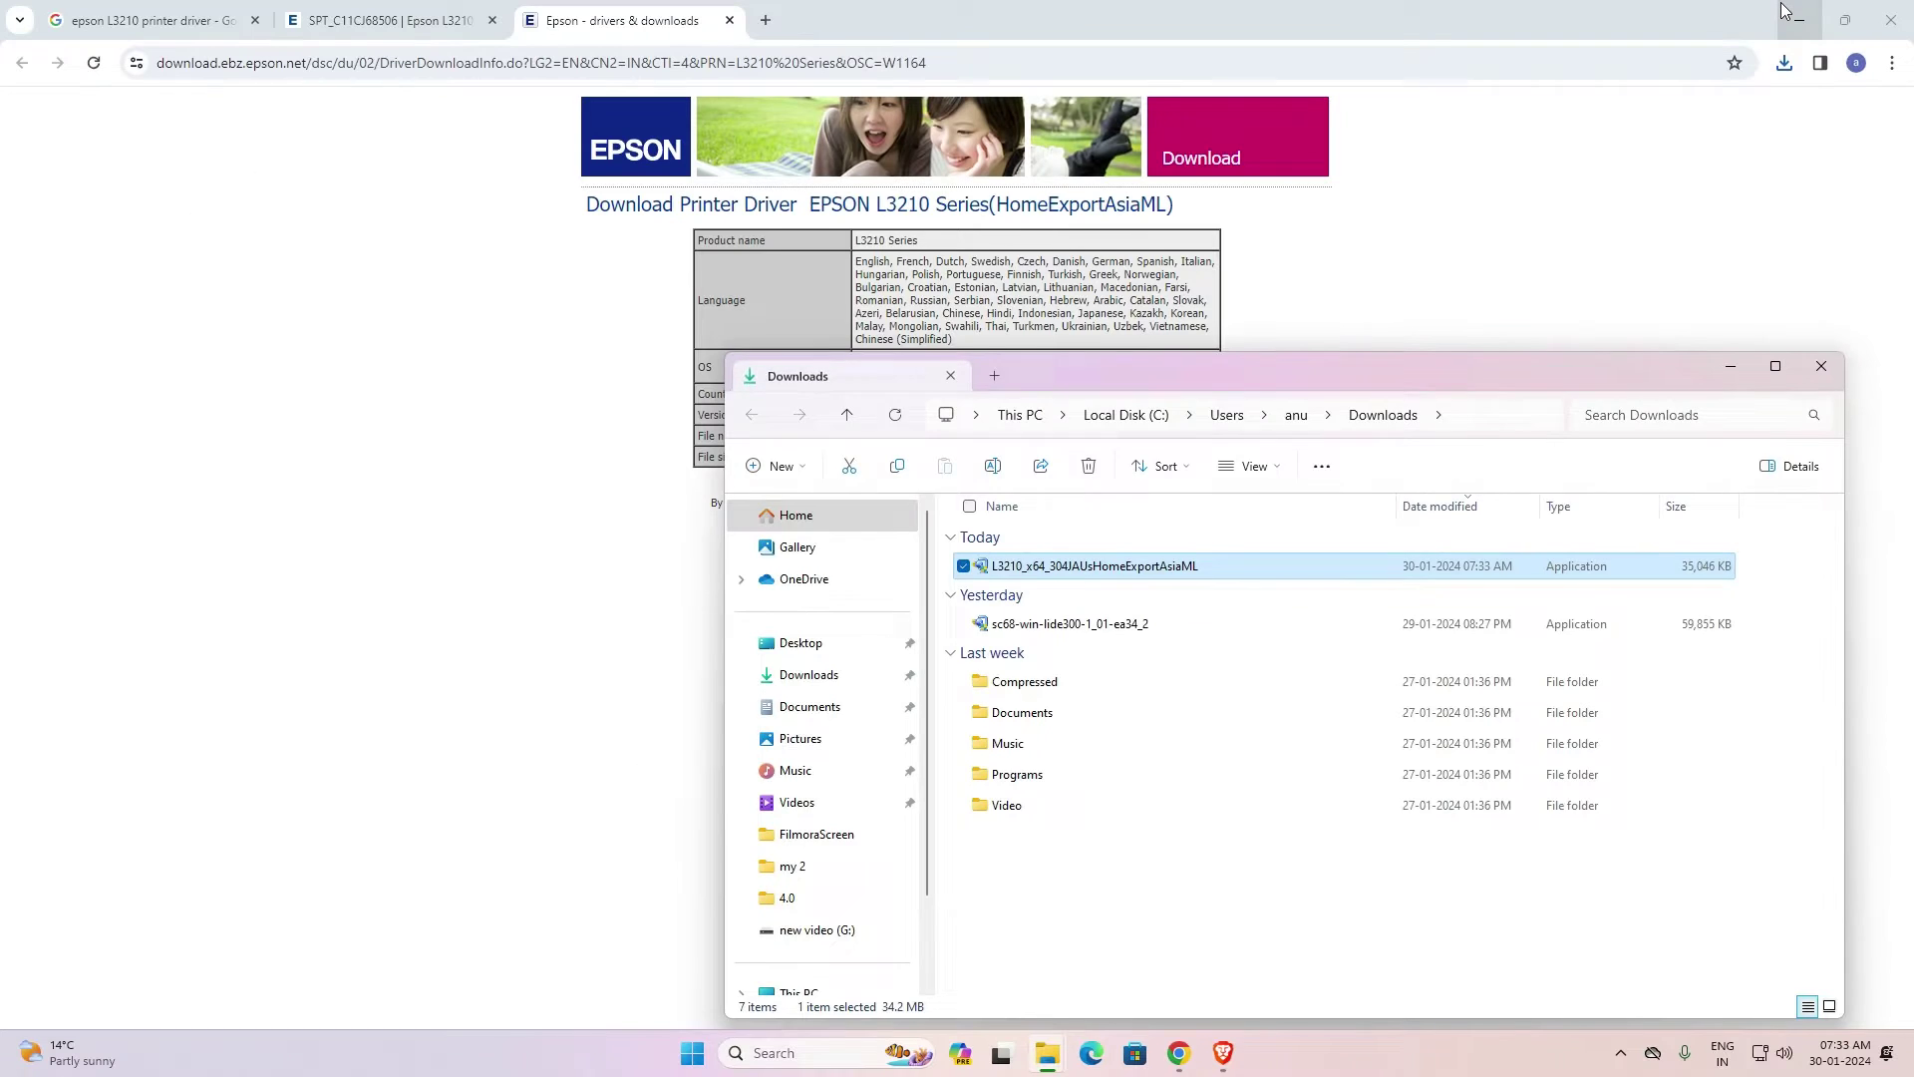
click(1783, 12)
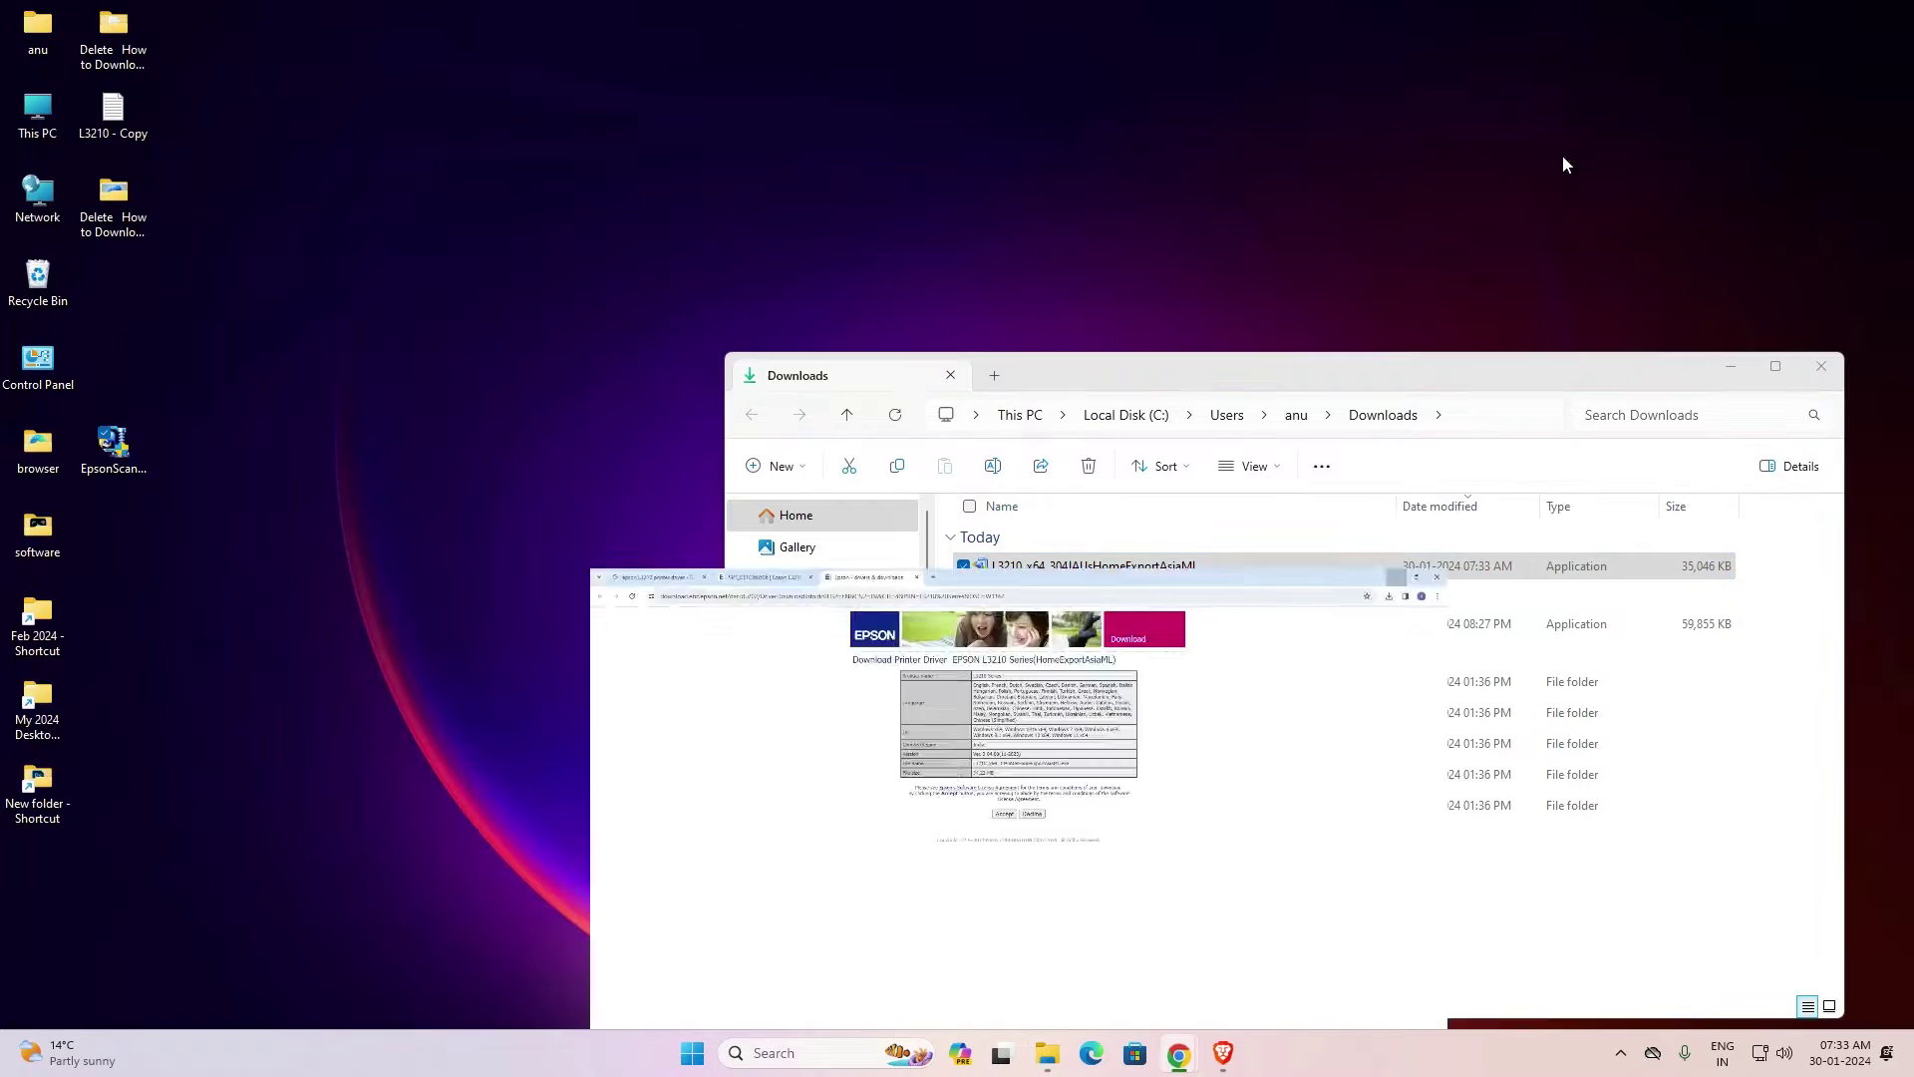
drag(1025, 566, 220, 525)
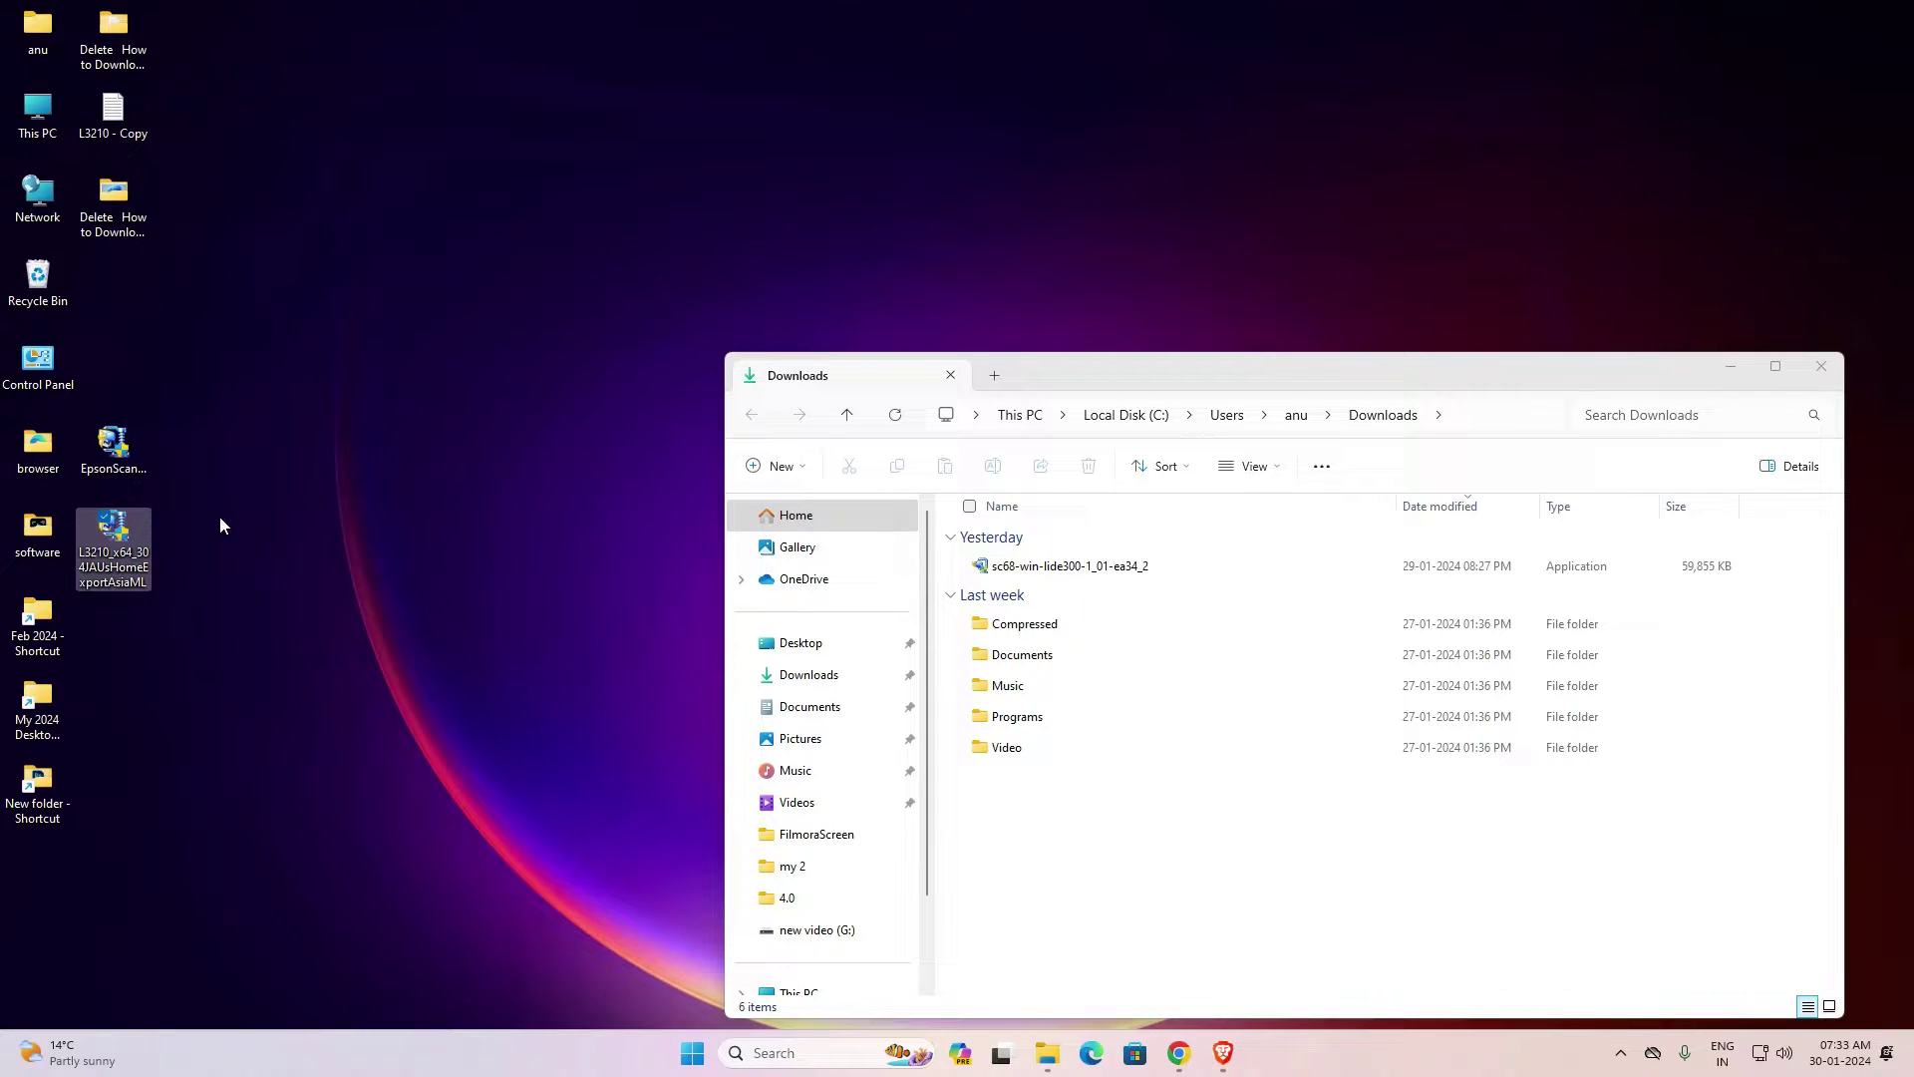
click(1841, 369)
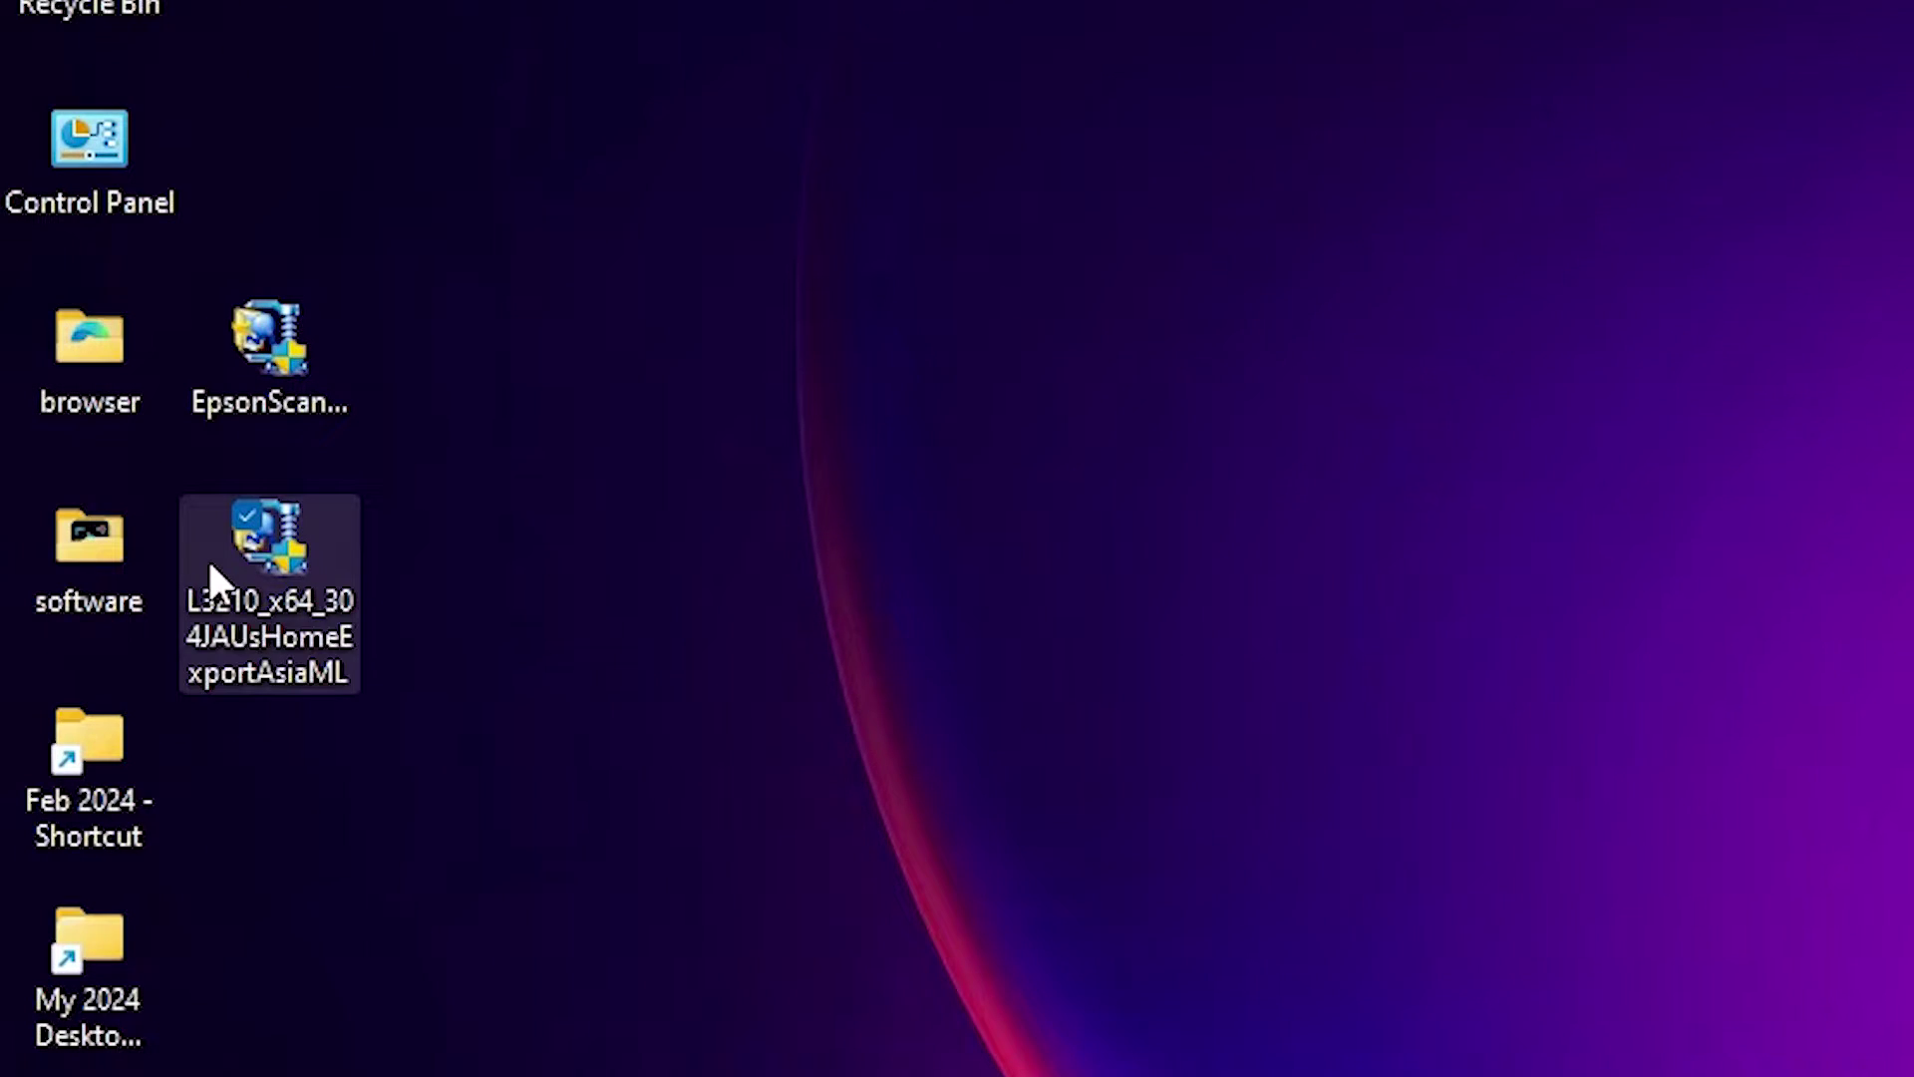
click(290, 381)
click(279, 572)
Extract the L3210 archive with WinRAR into a desktop L3210_x64_304JAUsHomeExportAsiaML folder
right_click(291, 531)
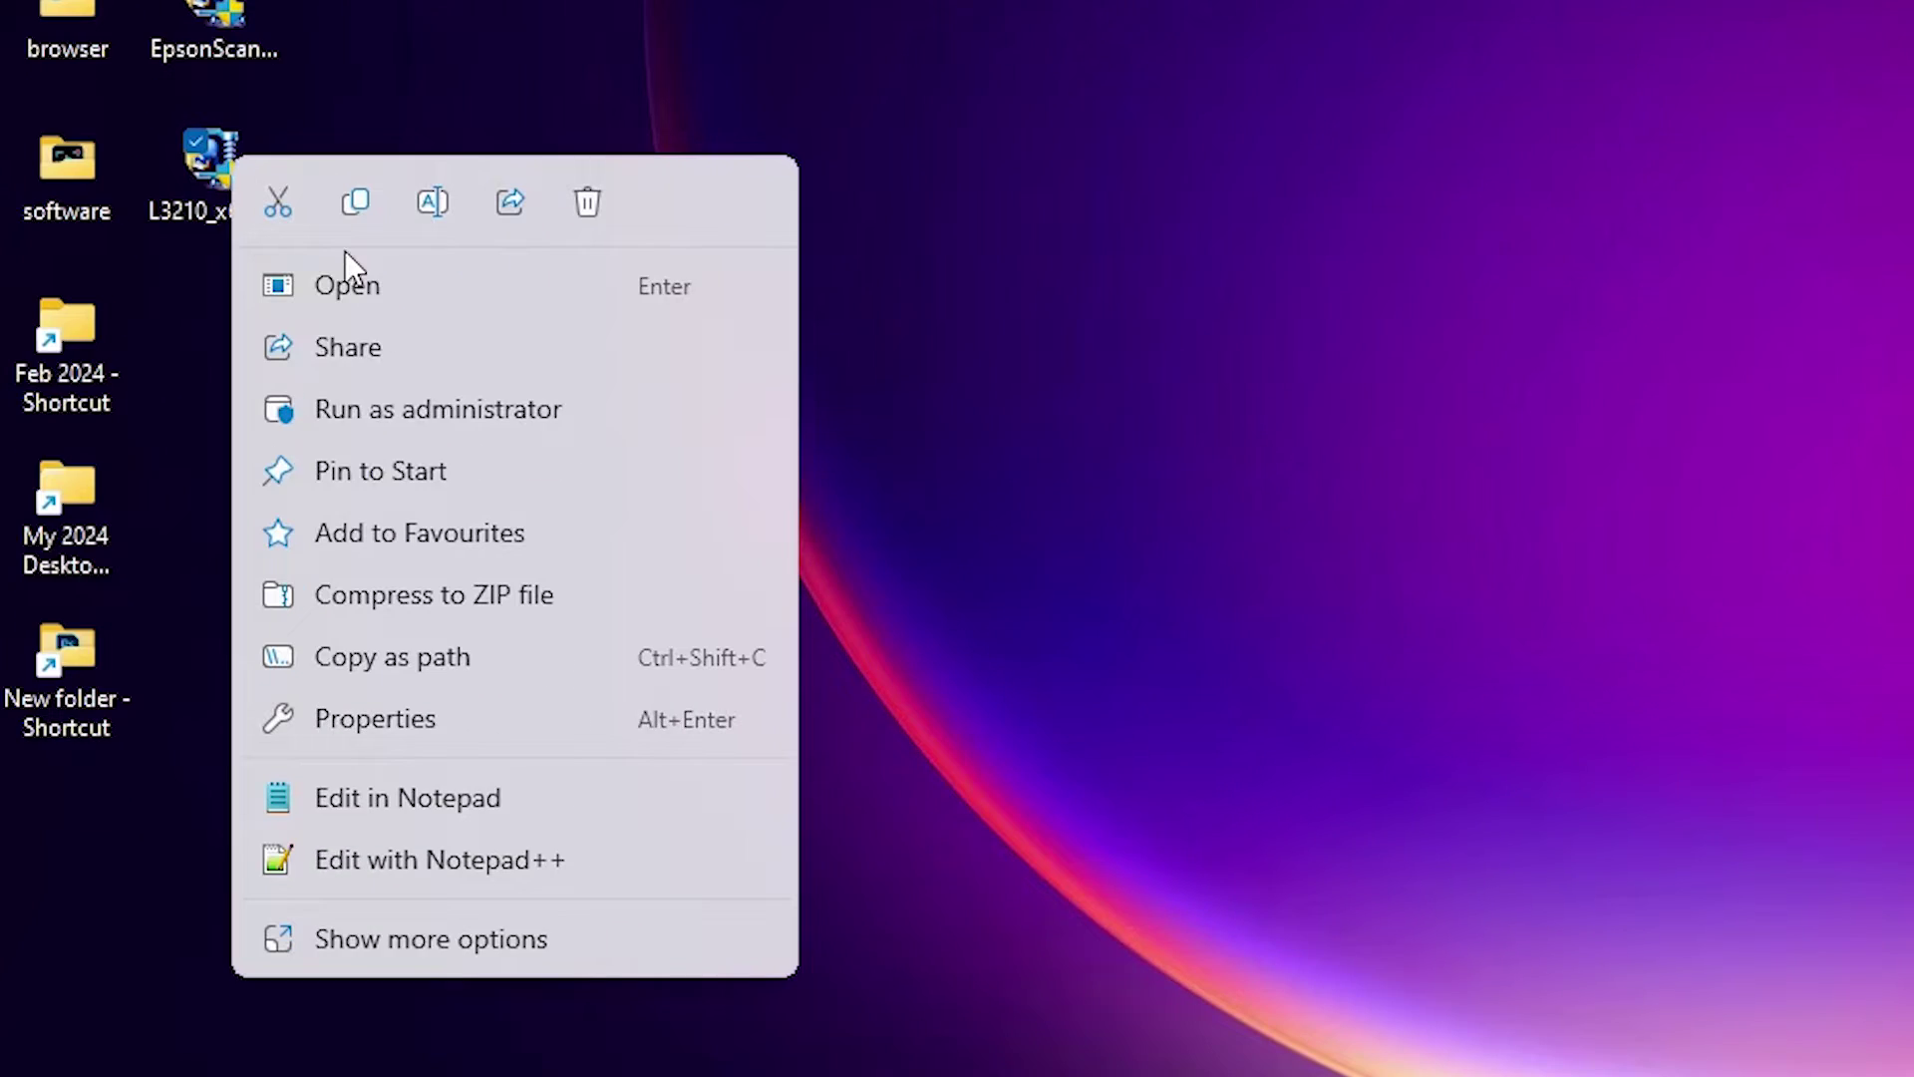
click(404, 939)
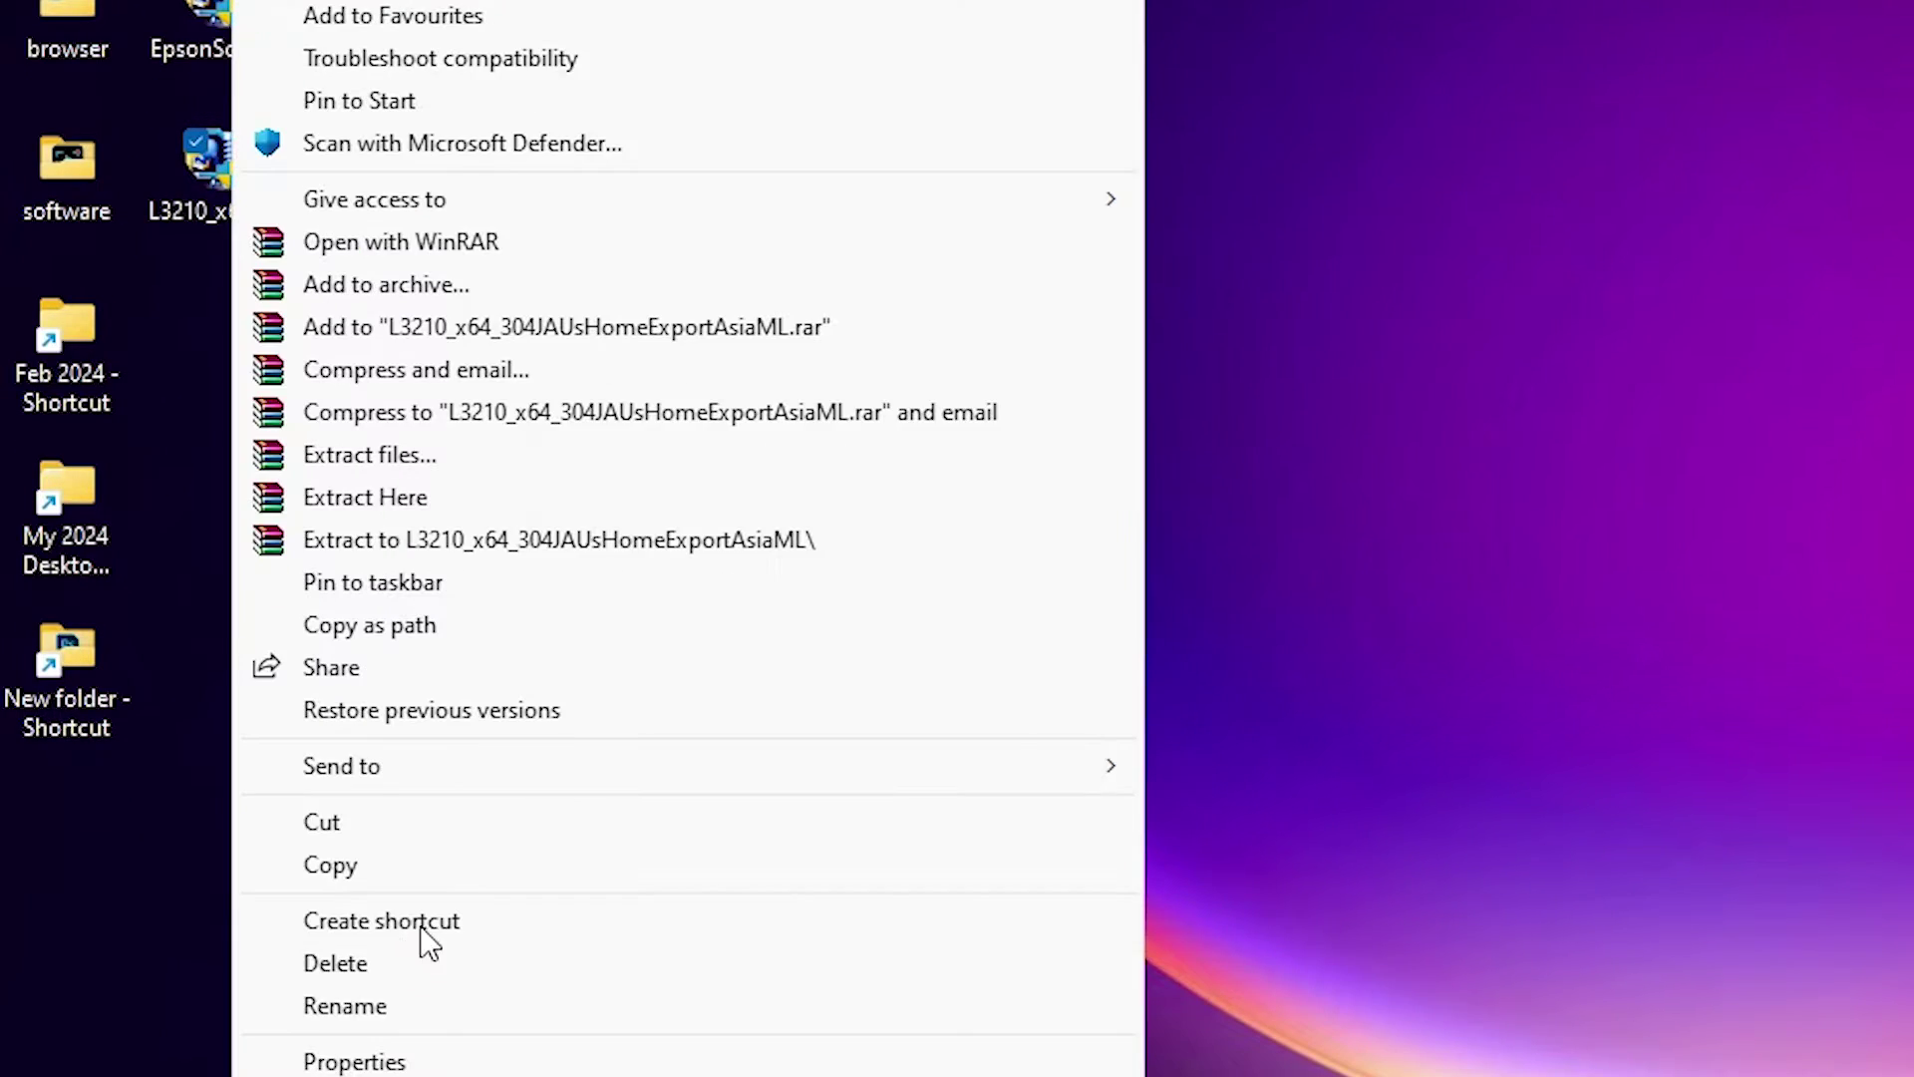
click(426, 446)
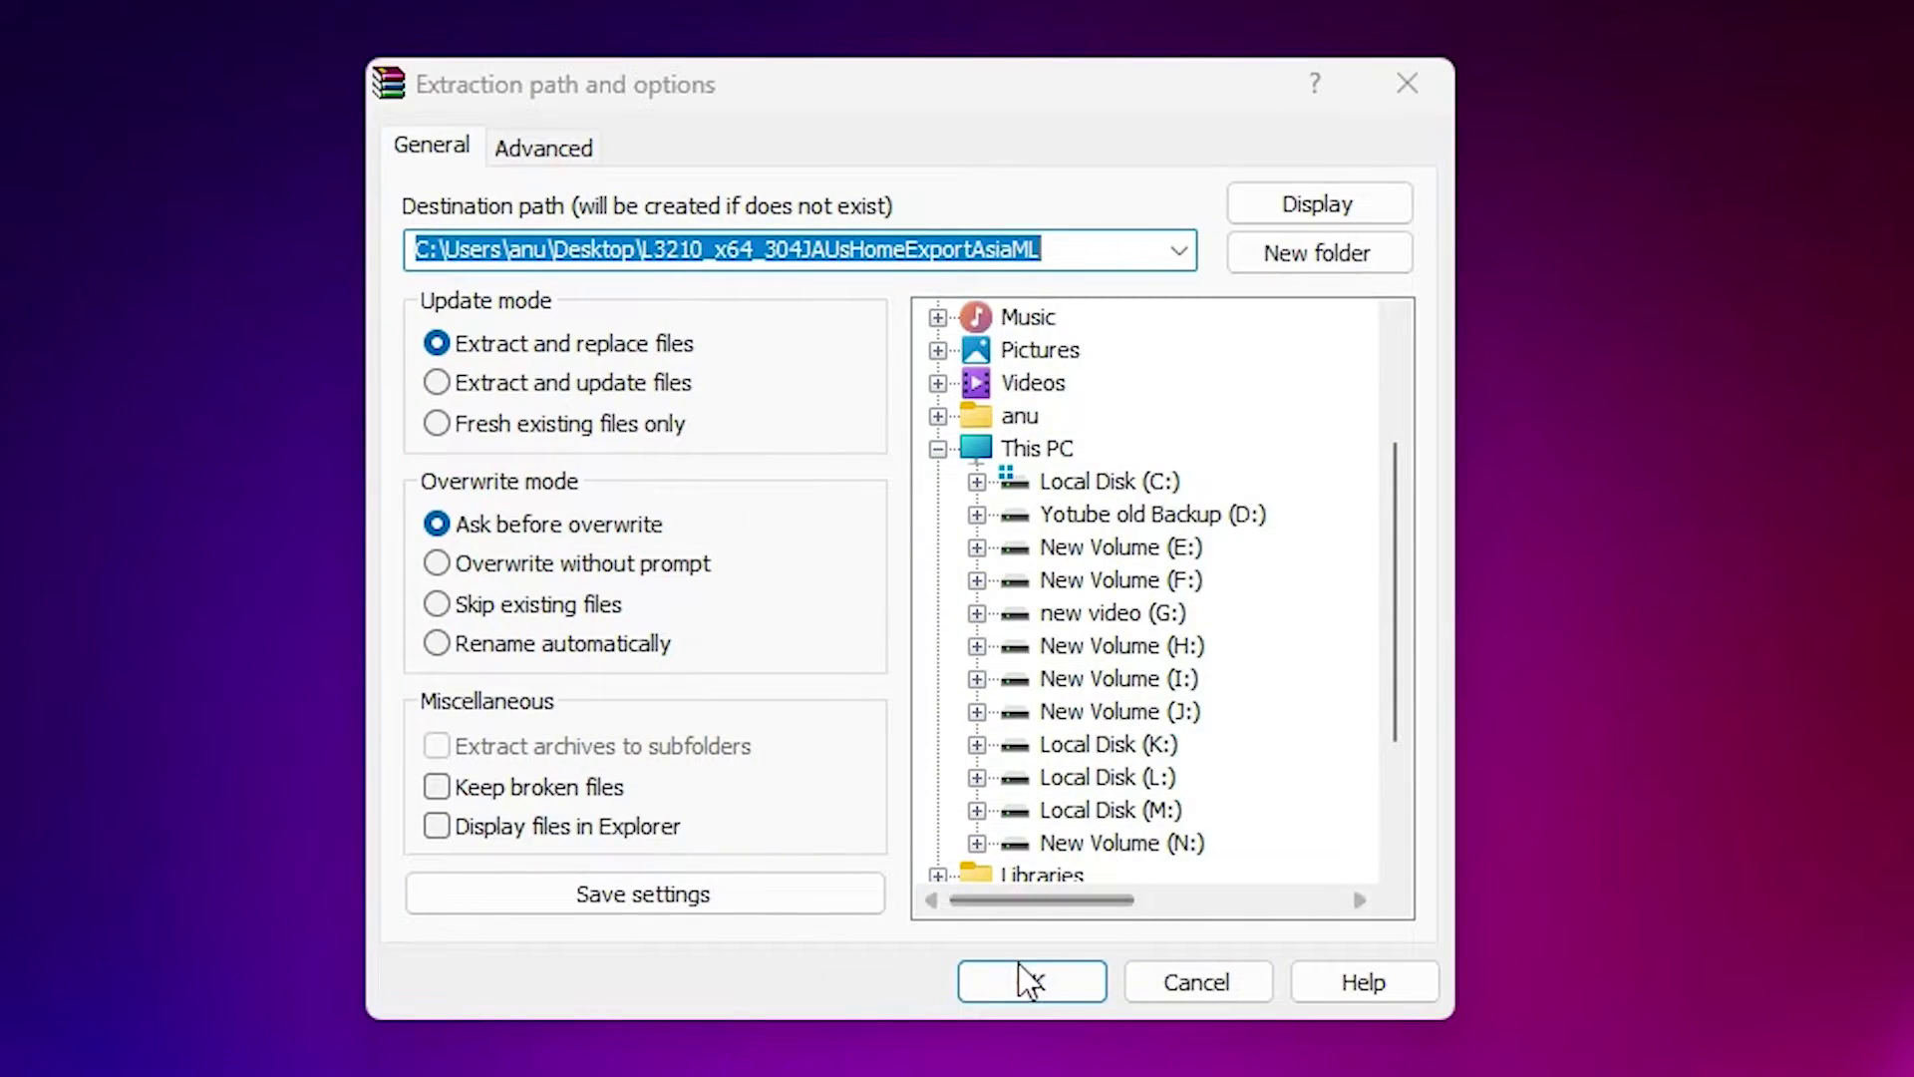
click(1030, 982)
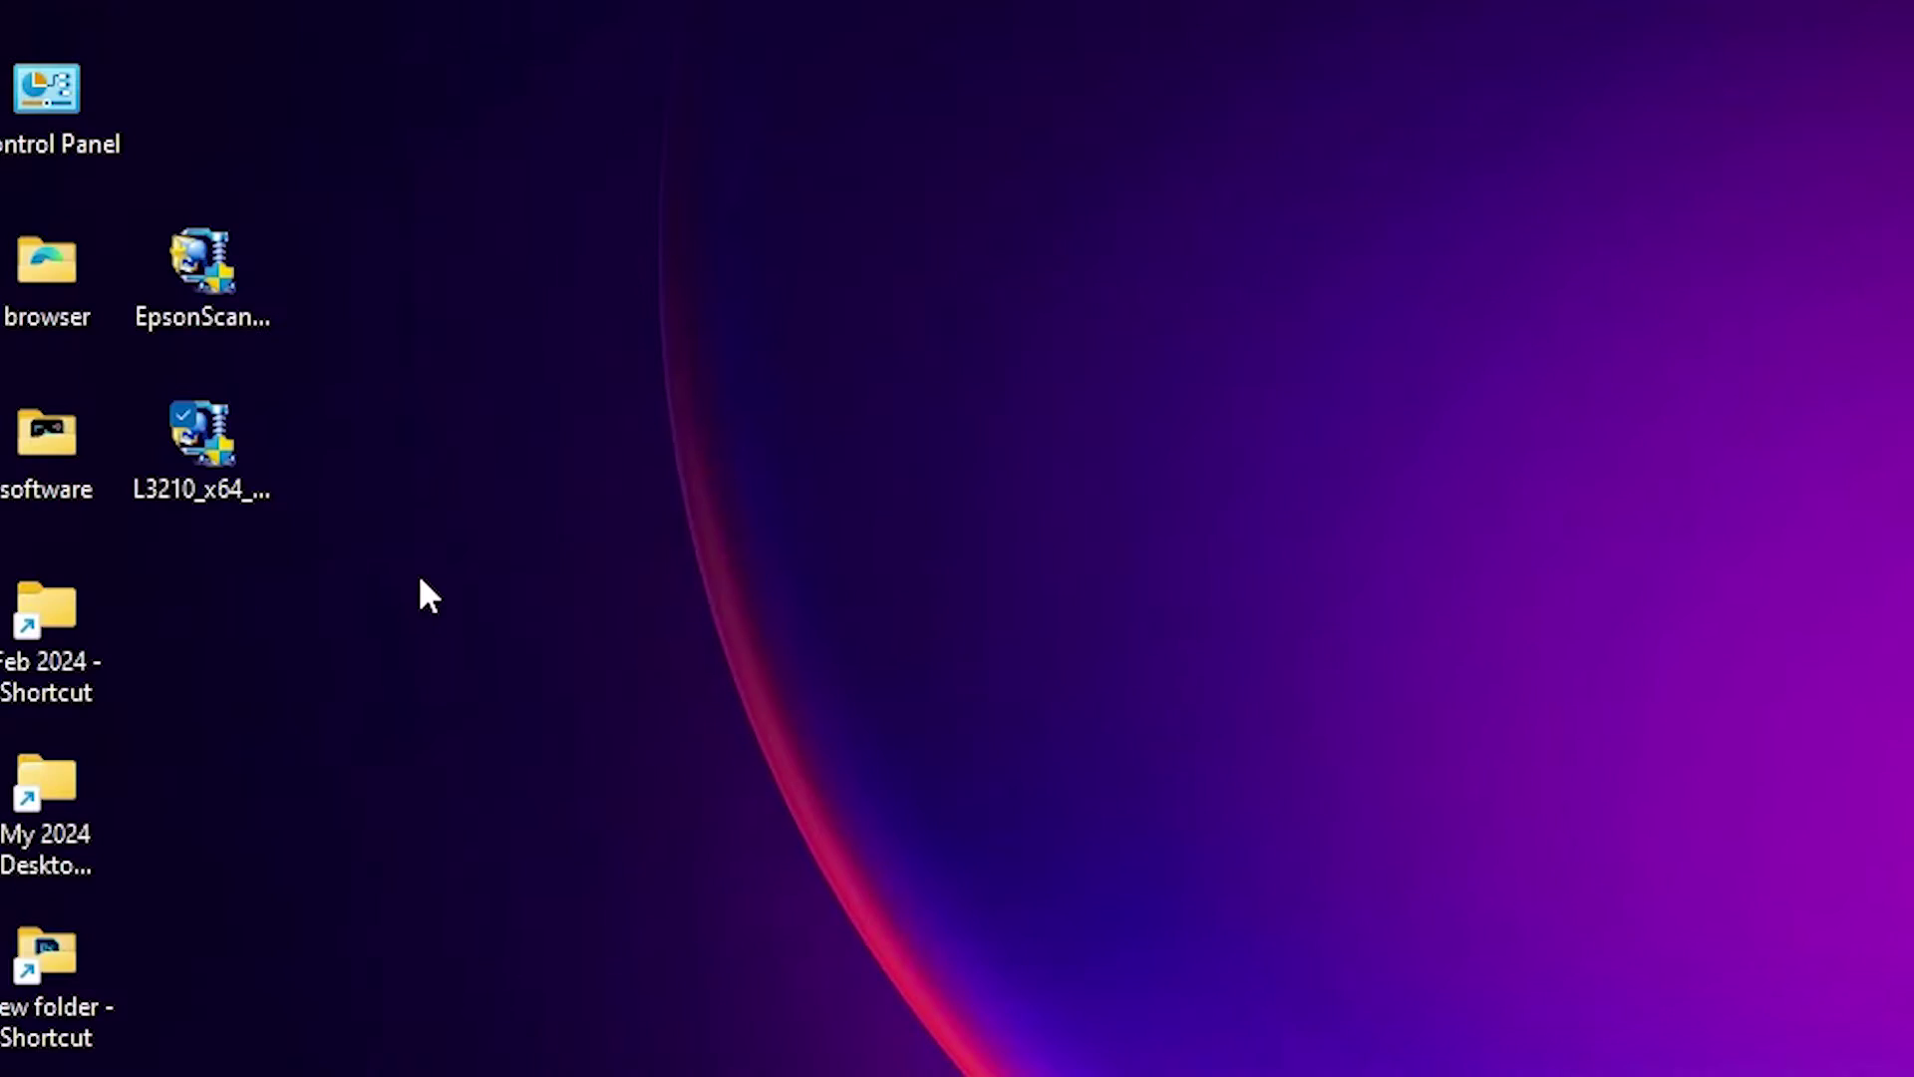
Browse the extracted L3210_x64 folders into WINX64 to confirm SETUP and driver files are present
drag(530, 897, 237, 626)
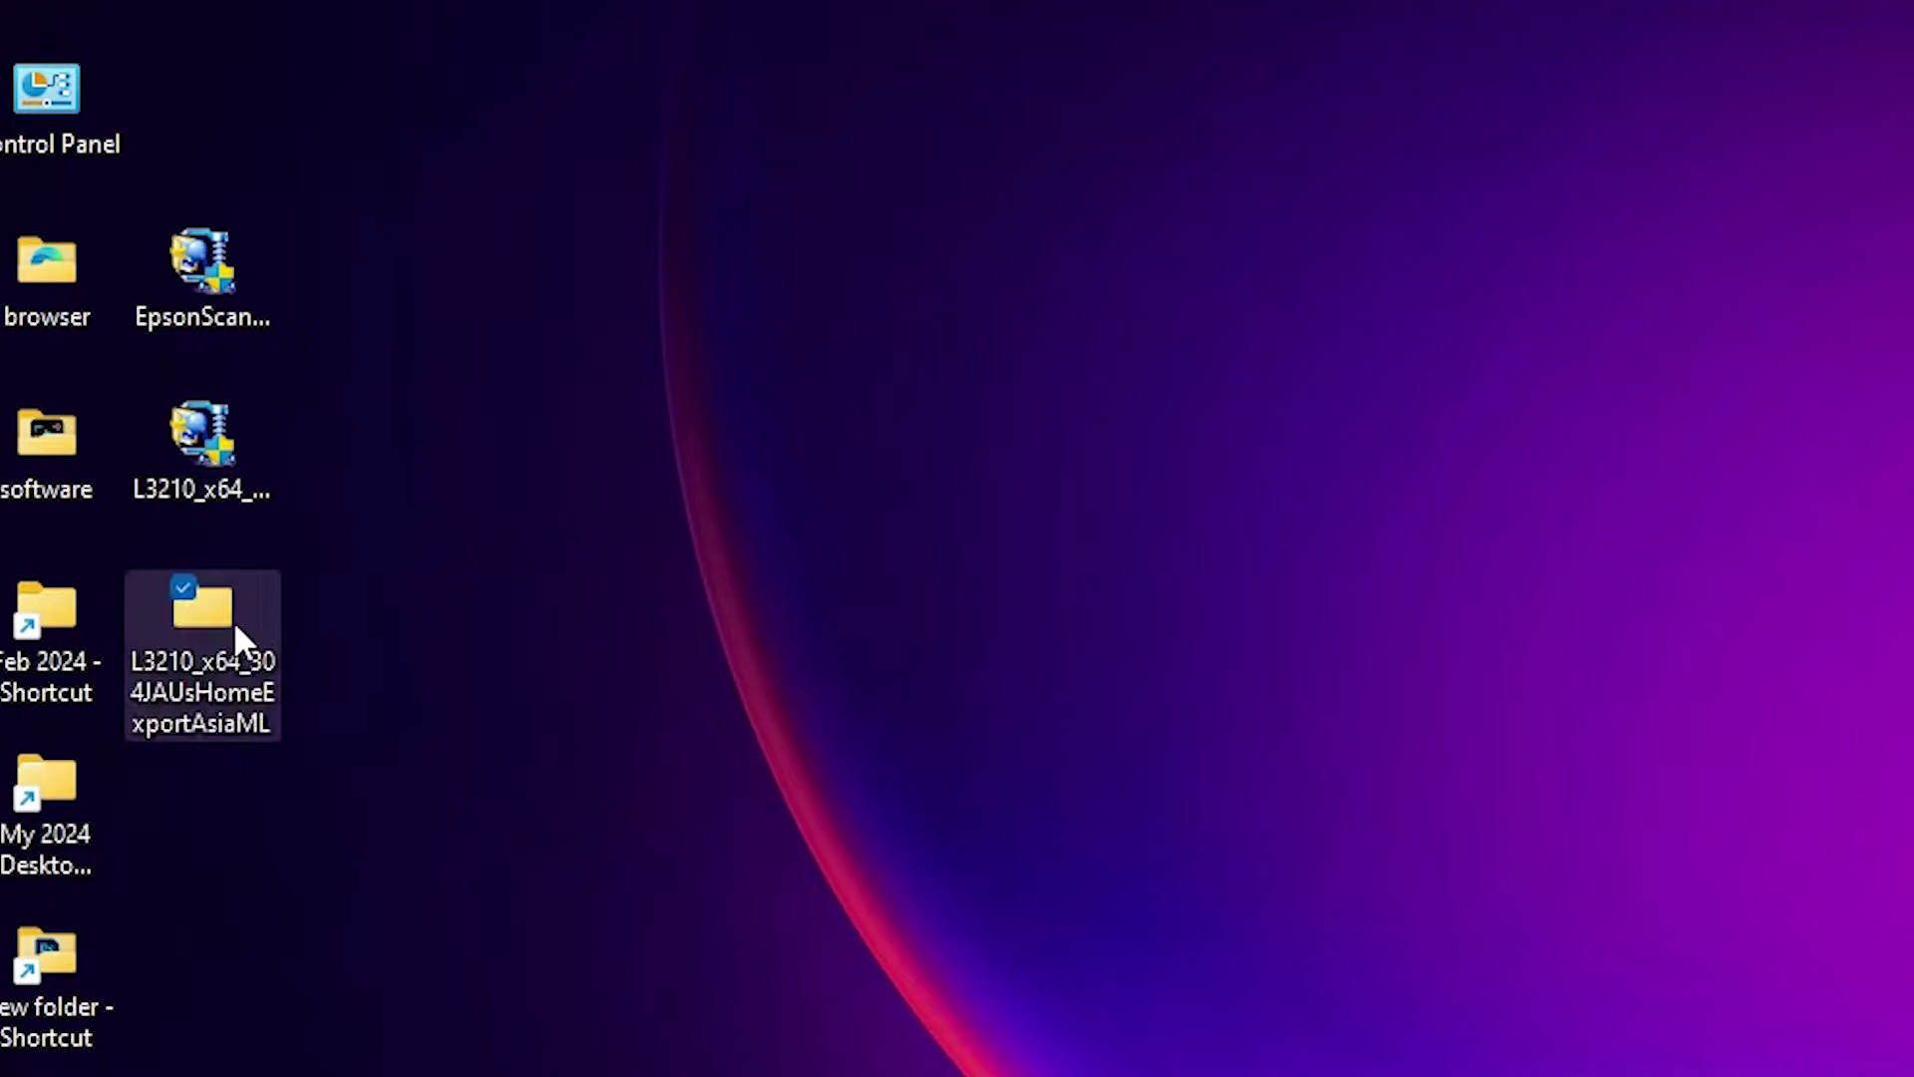
double_click(198, 657)
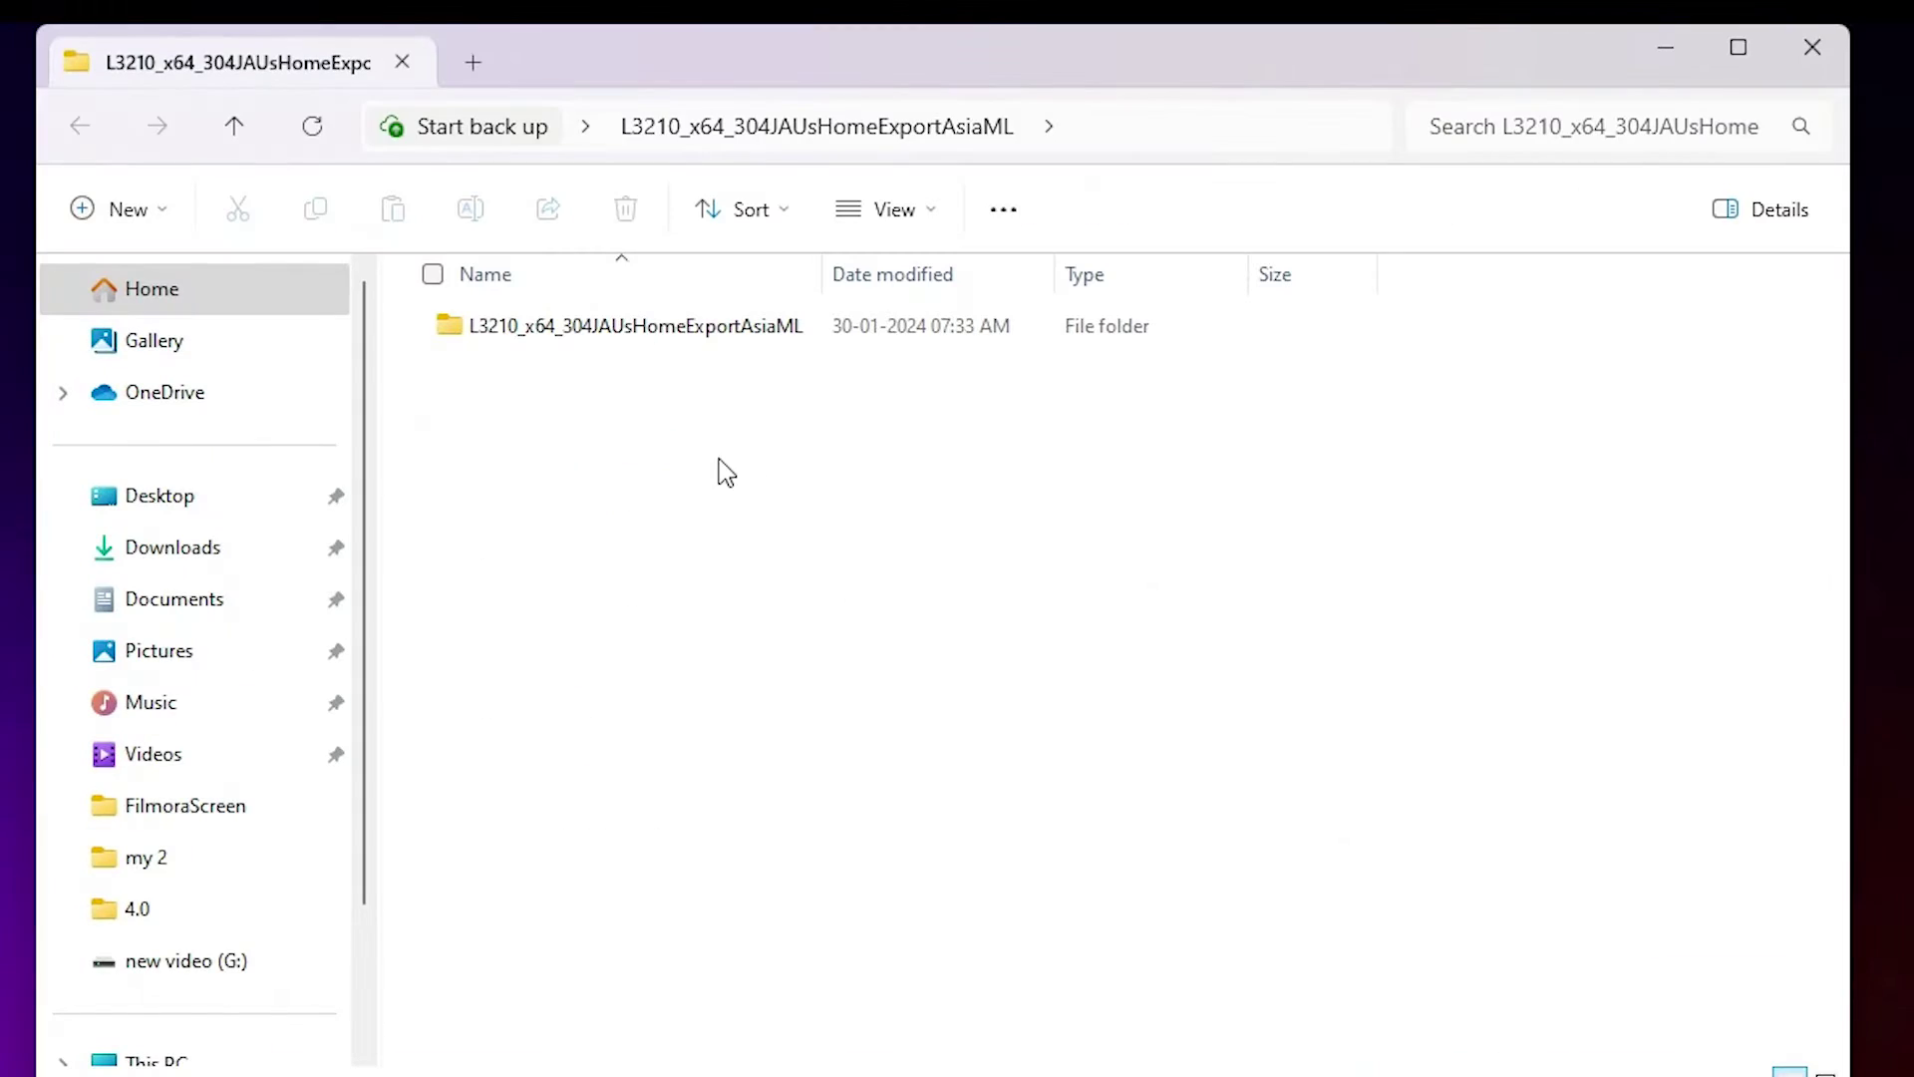
click(572, 336)
double_click(571, 335)
double_click(543, 327)
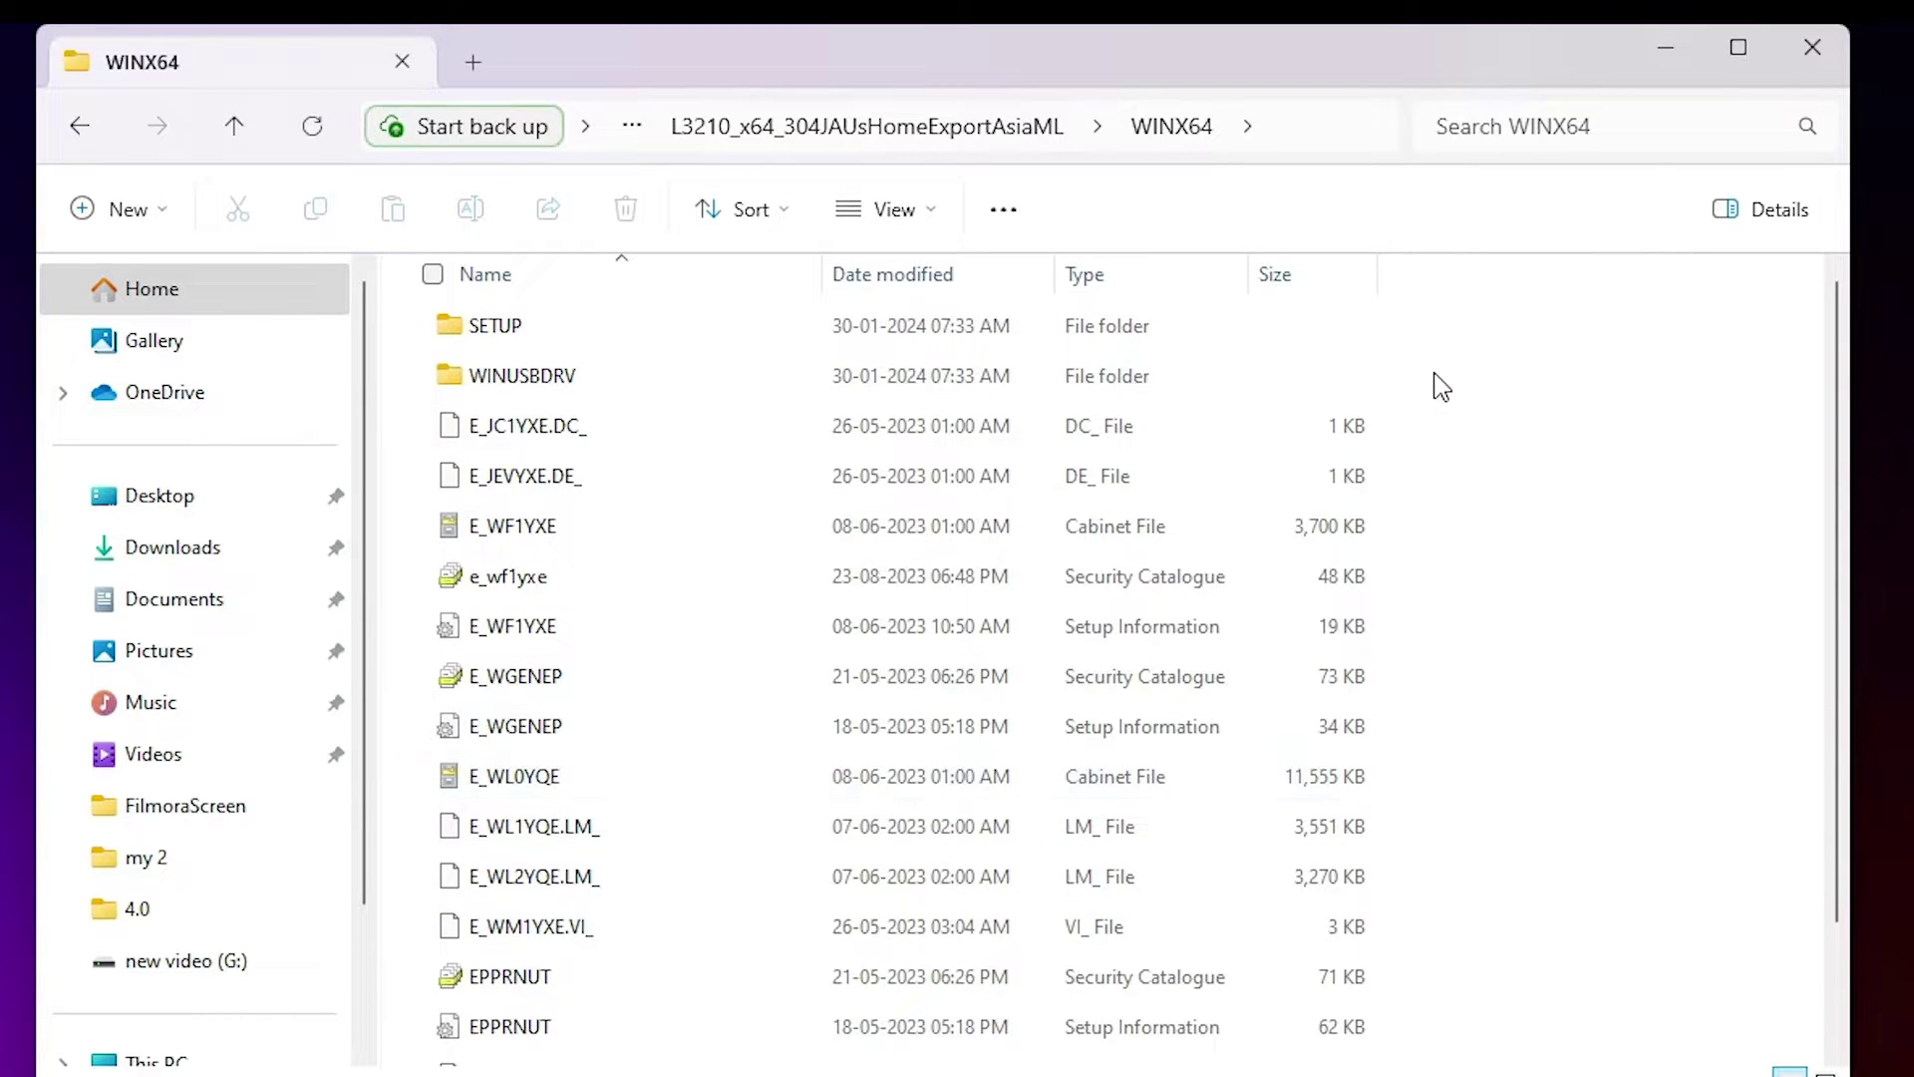
click(1831, 56)
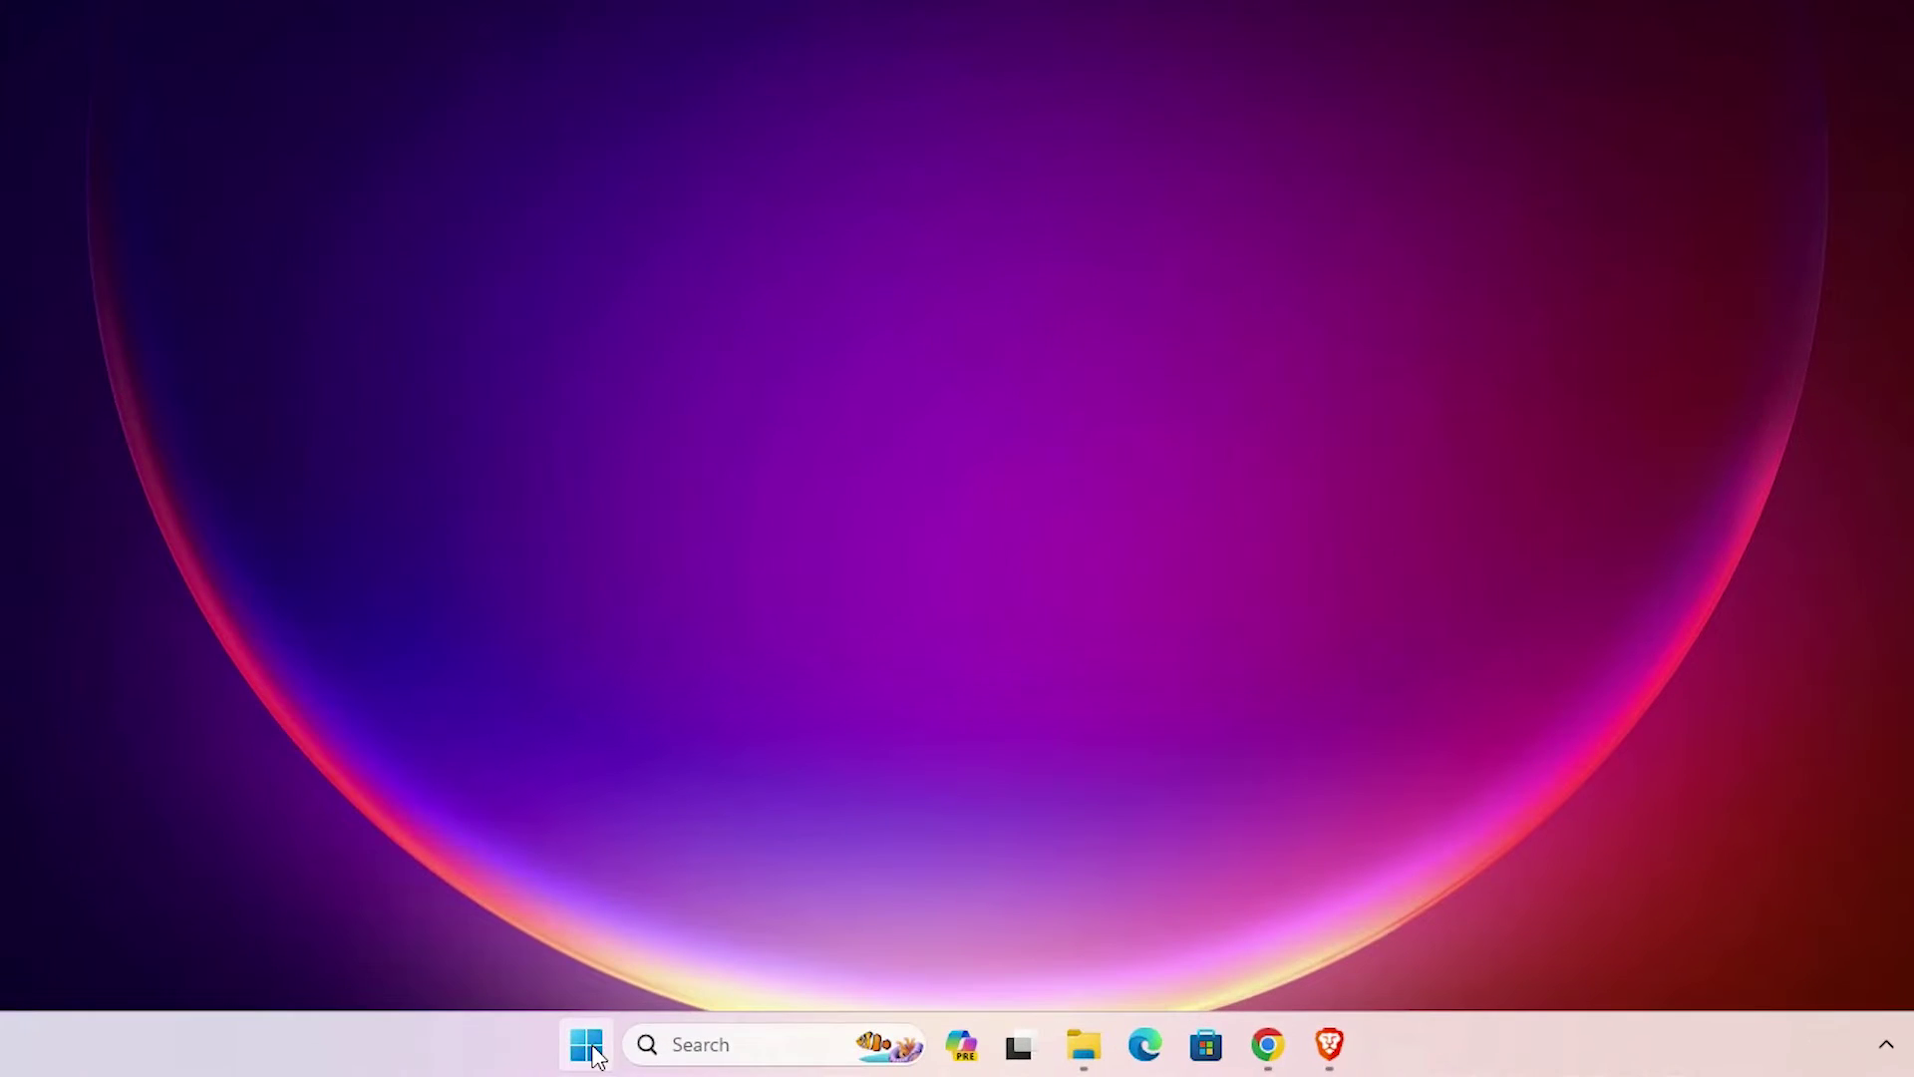
Search the Start menu for 'pr' and open Printers & scanners settings
click(692, 1052)
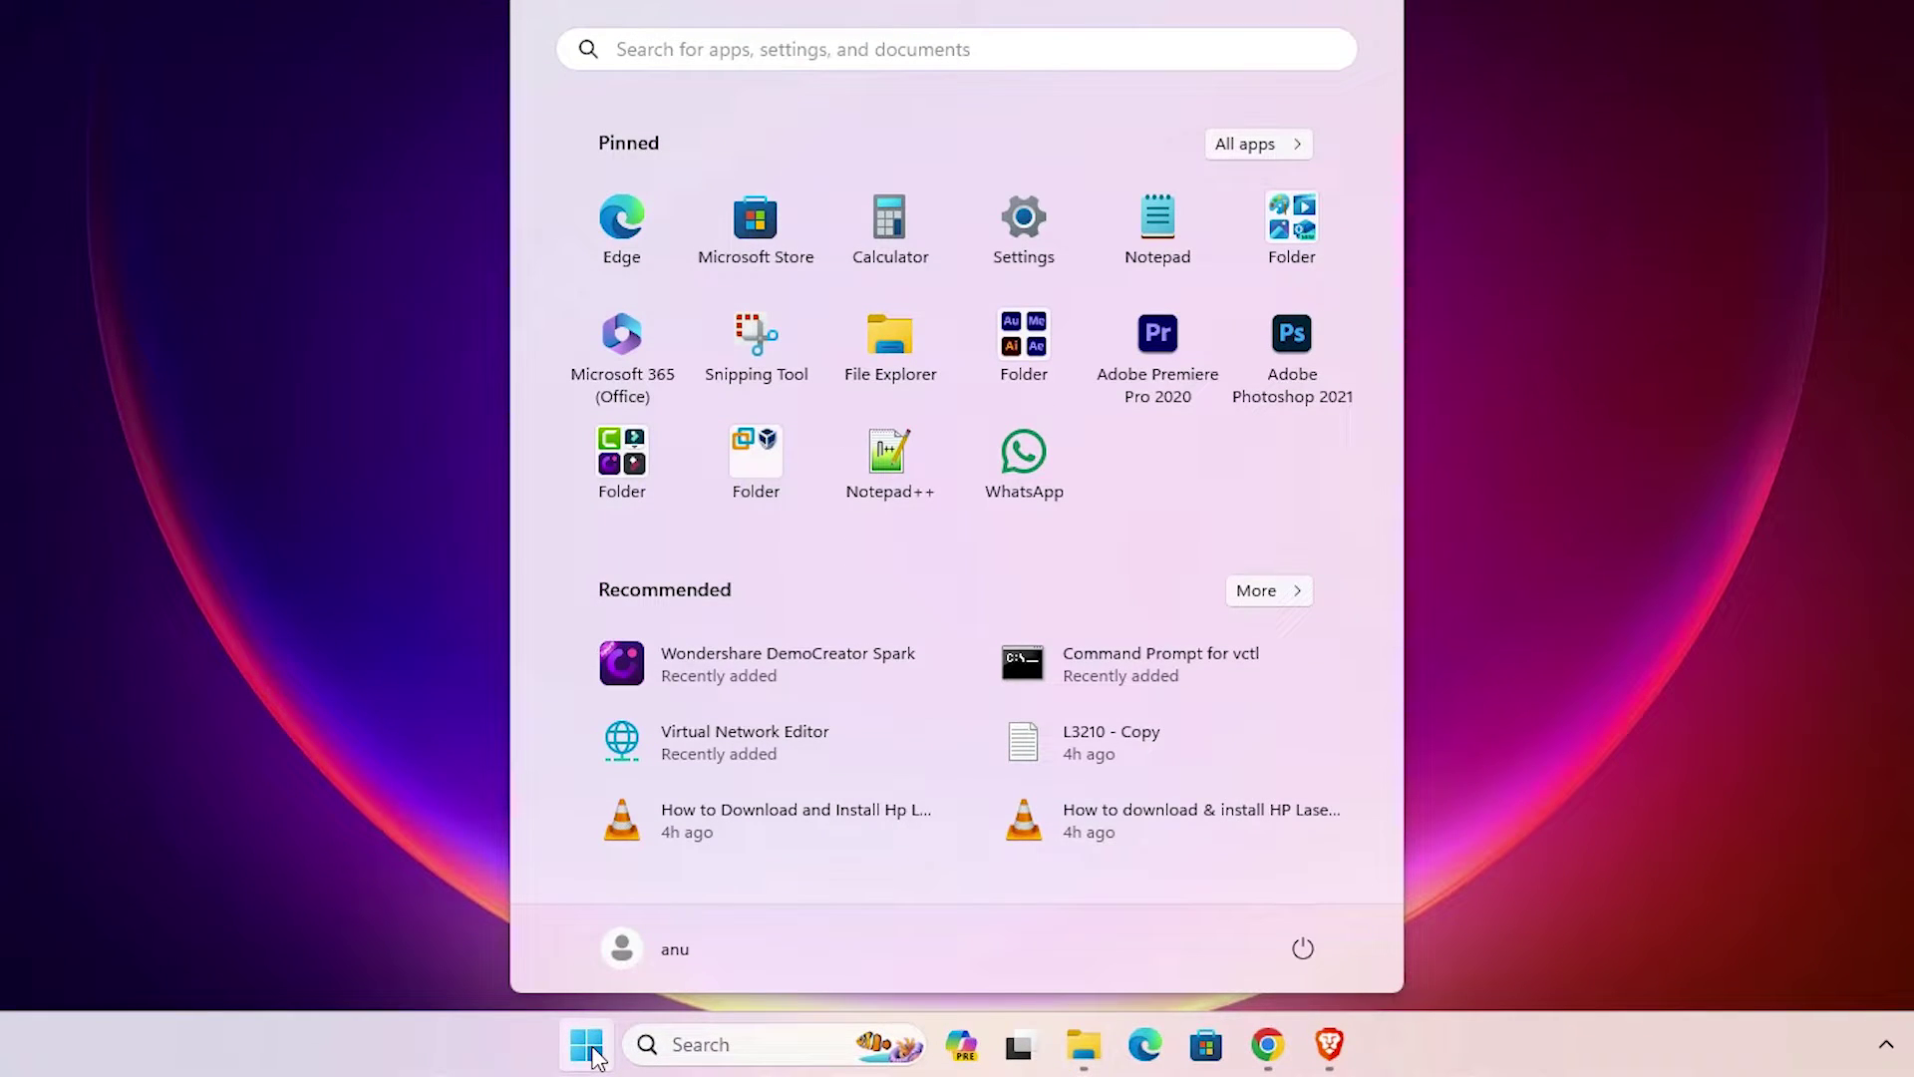
text(pr)
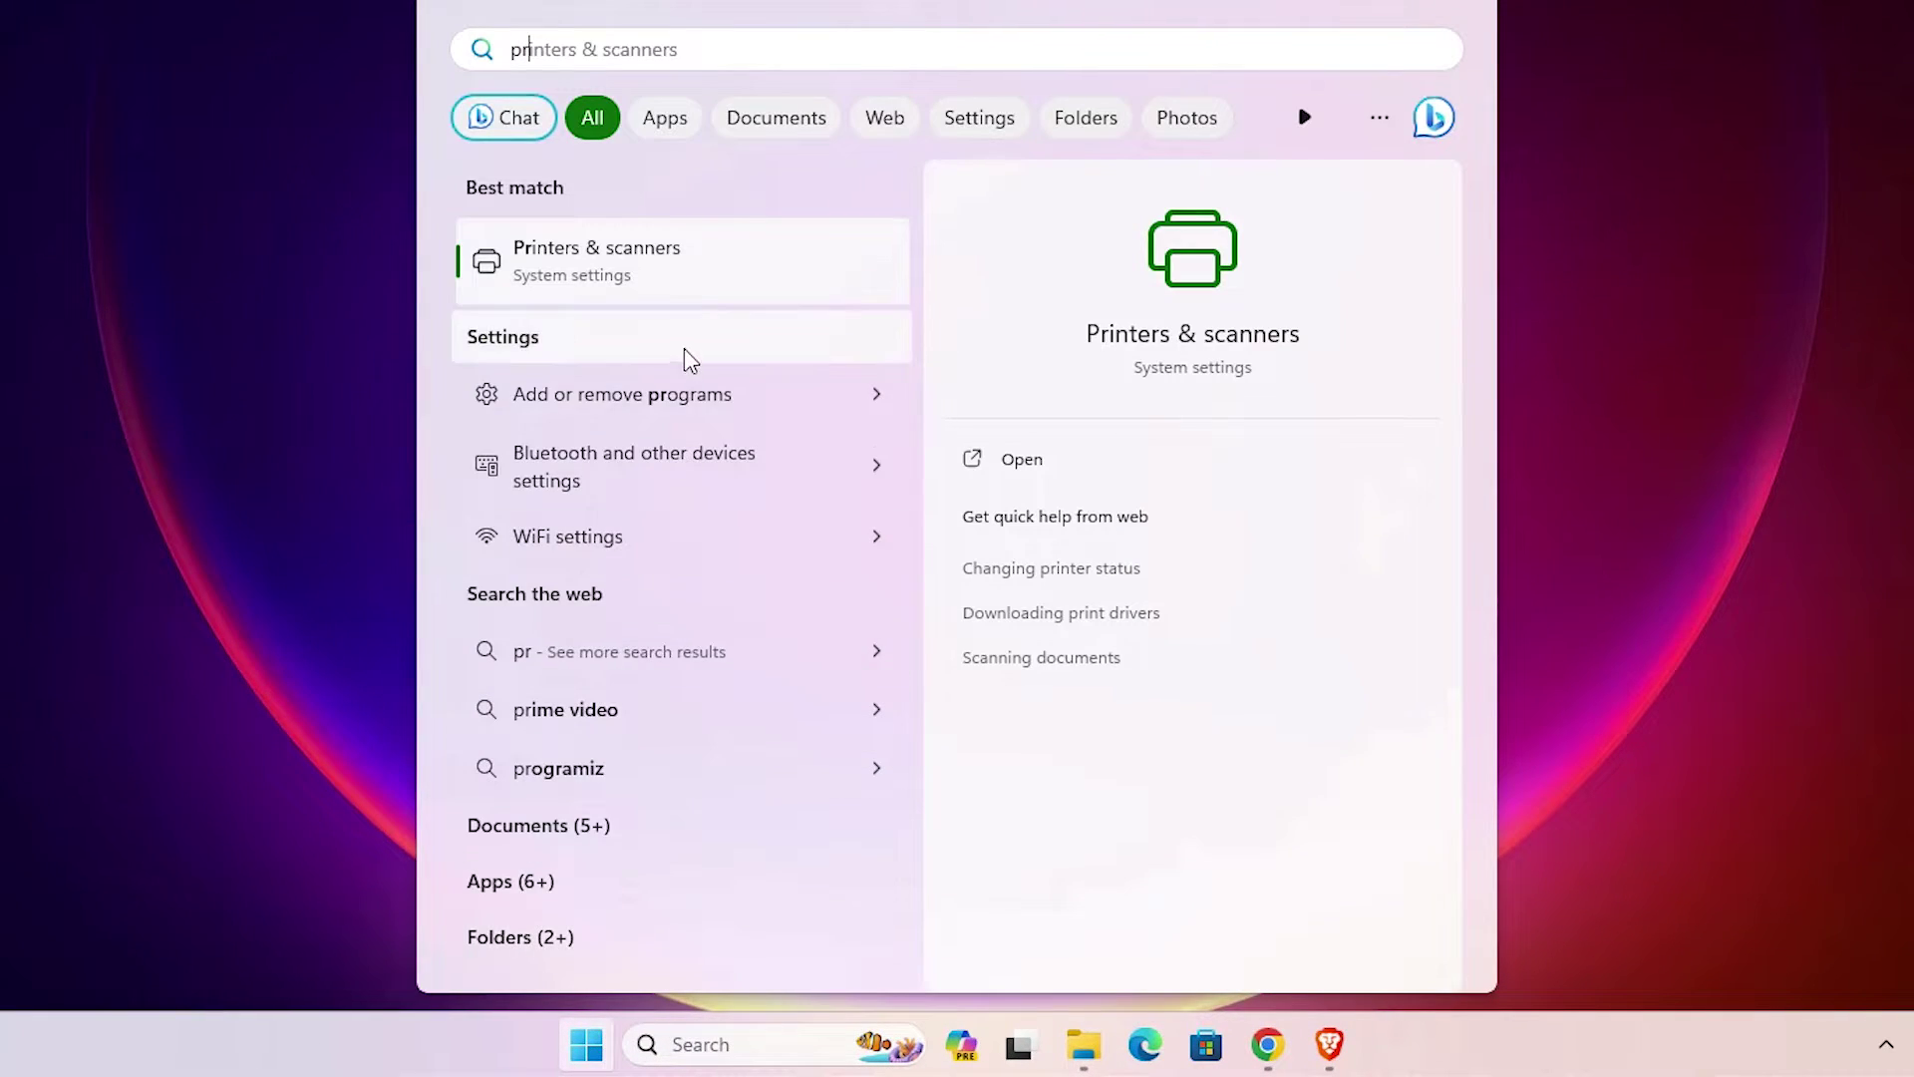
click(662, 299)
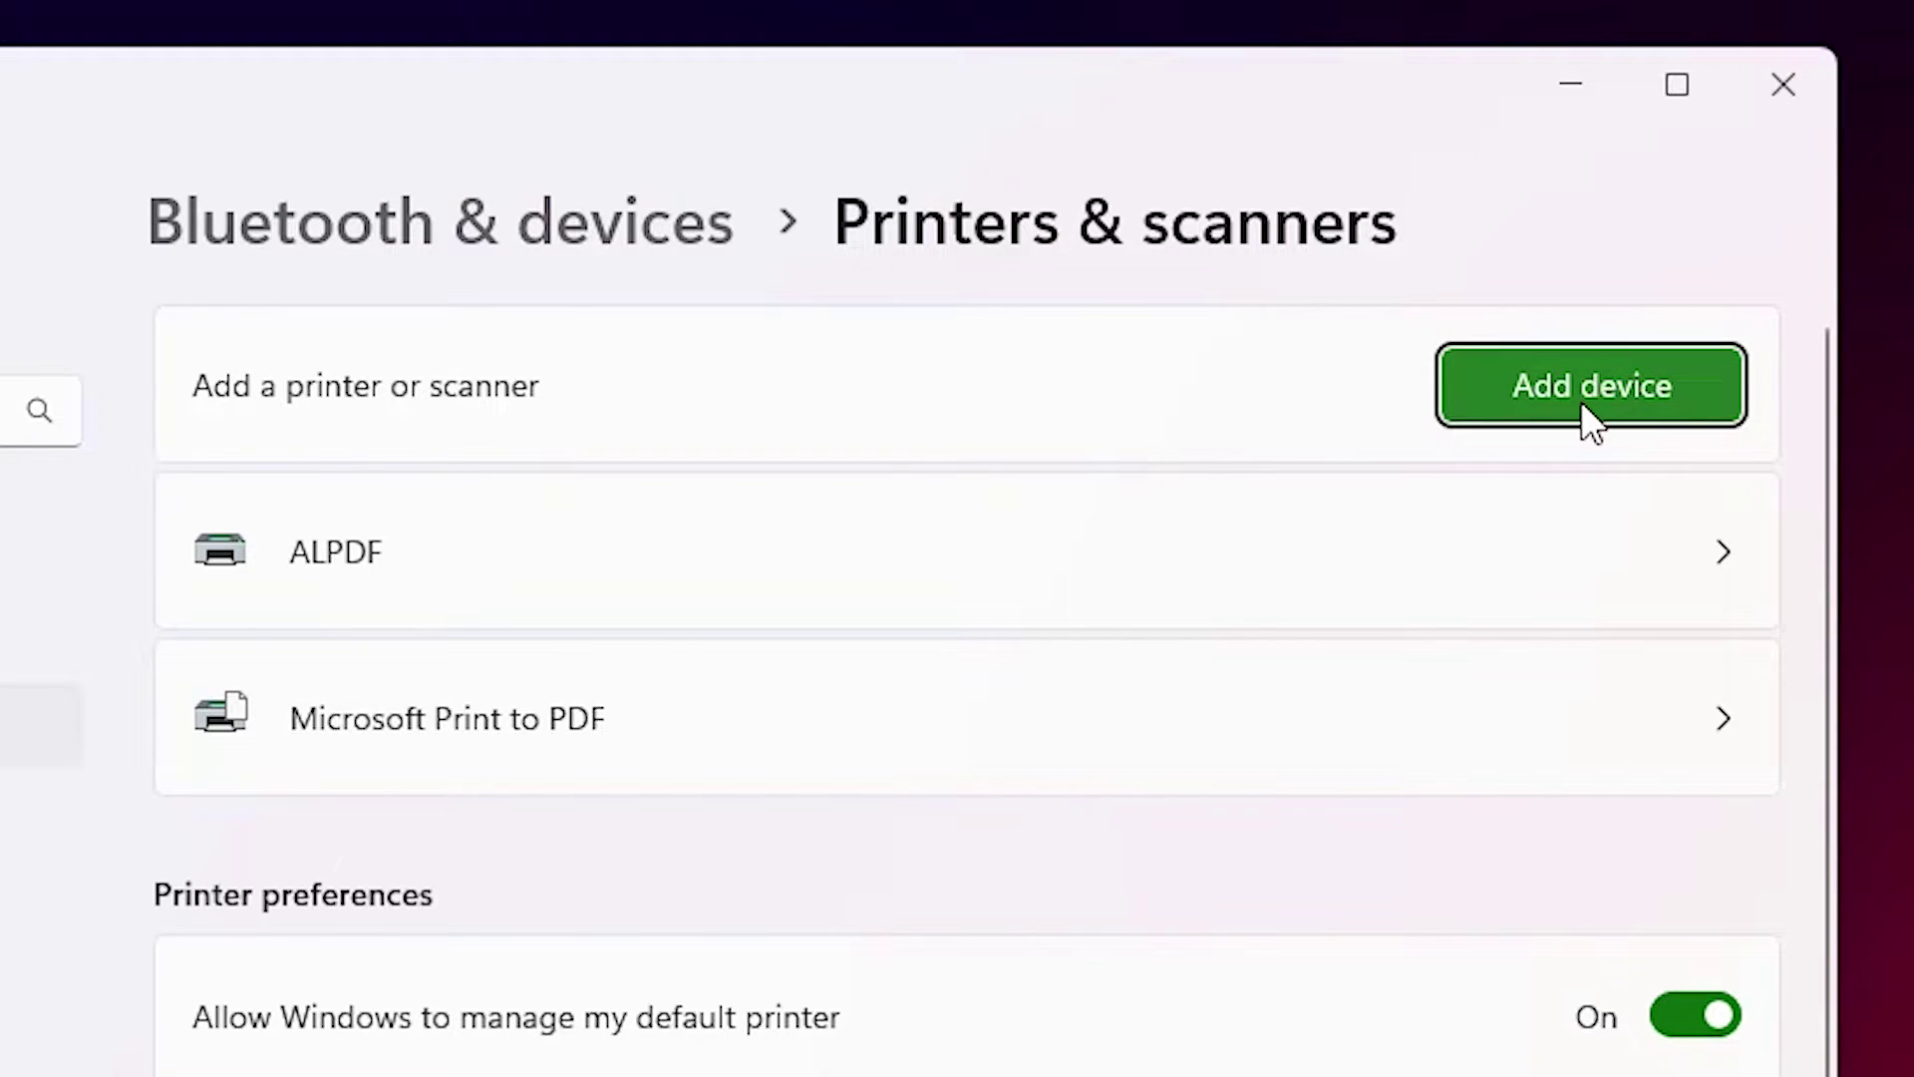
Choose Add device, then Add manually for 'The printer that I want isn't listed'
click(1672, 393)
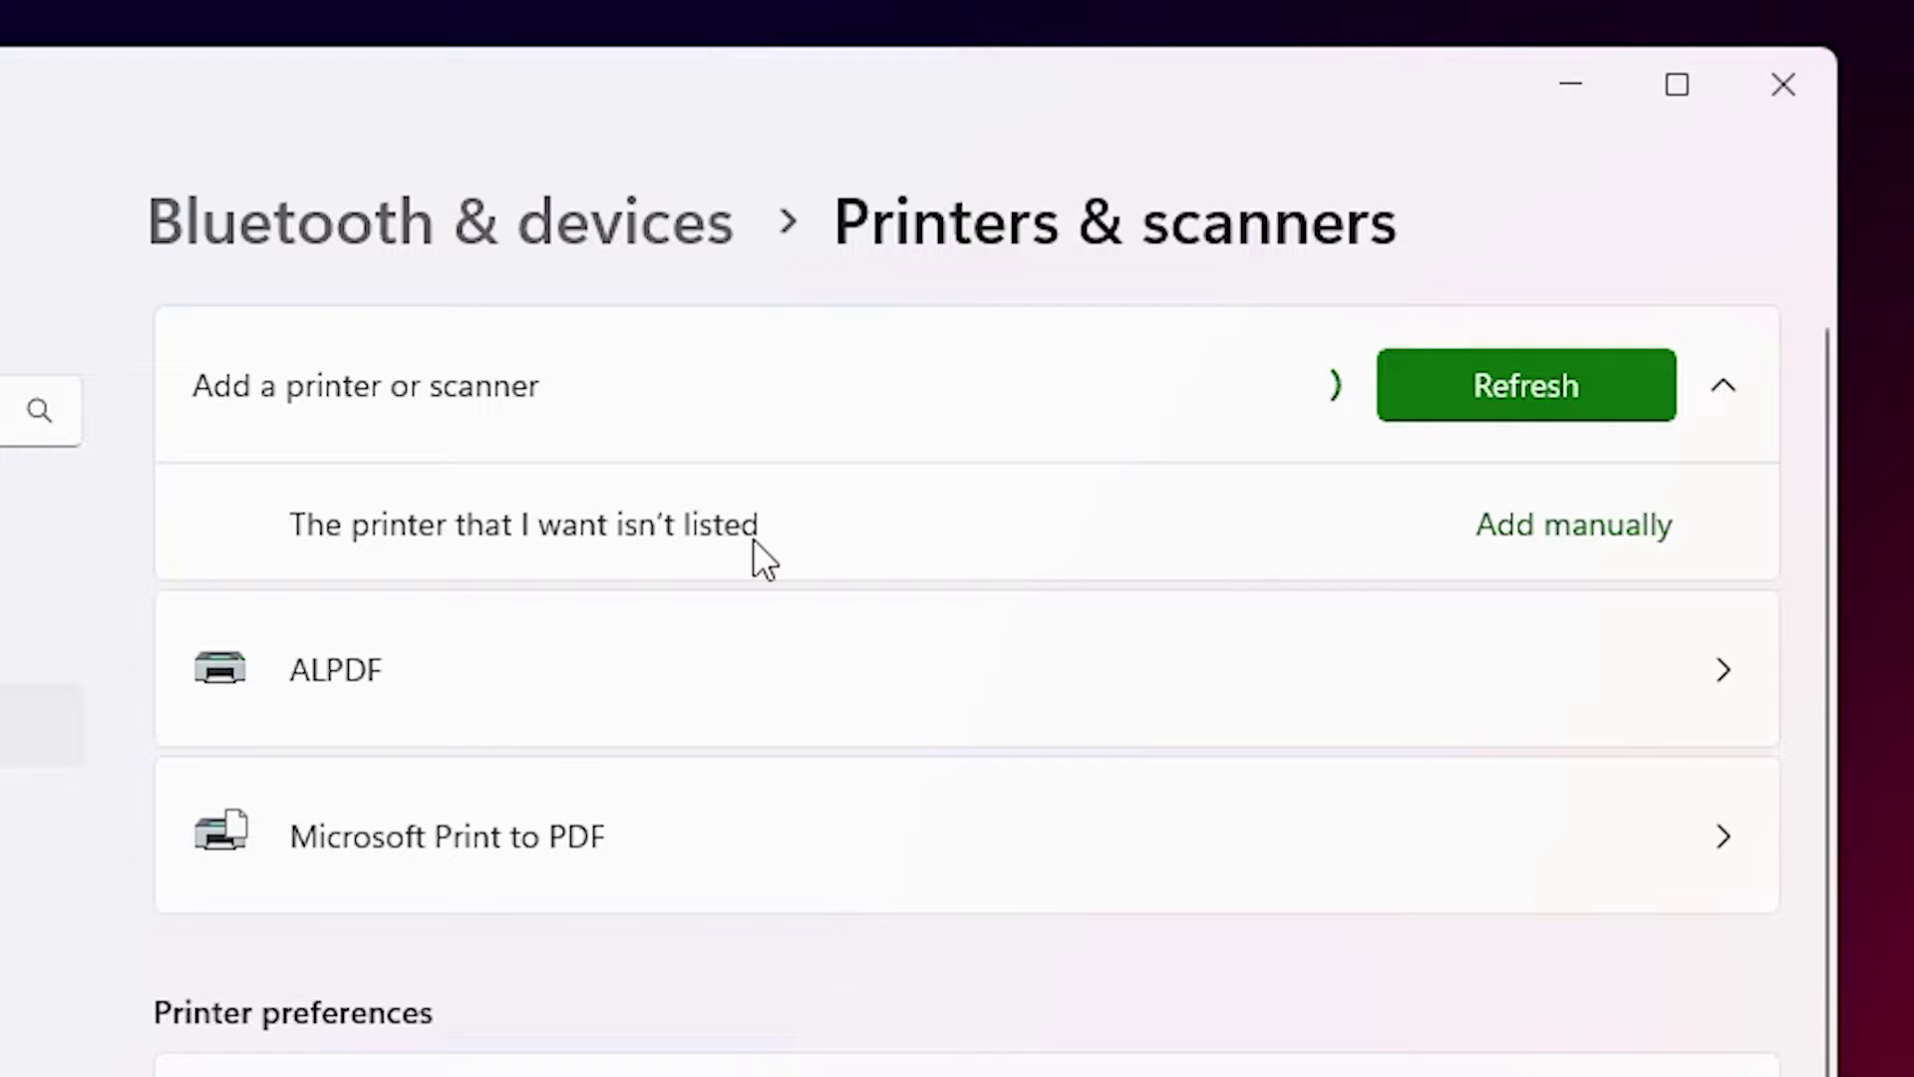
click(1612, 539)
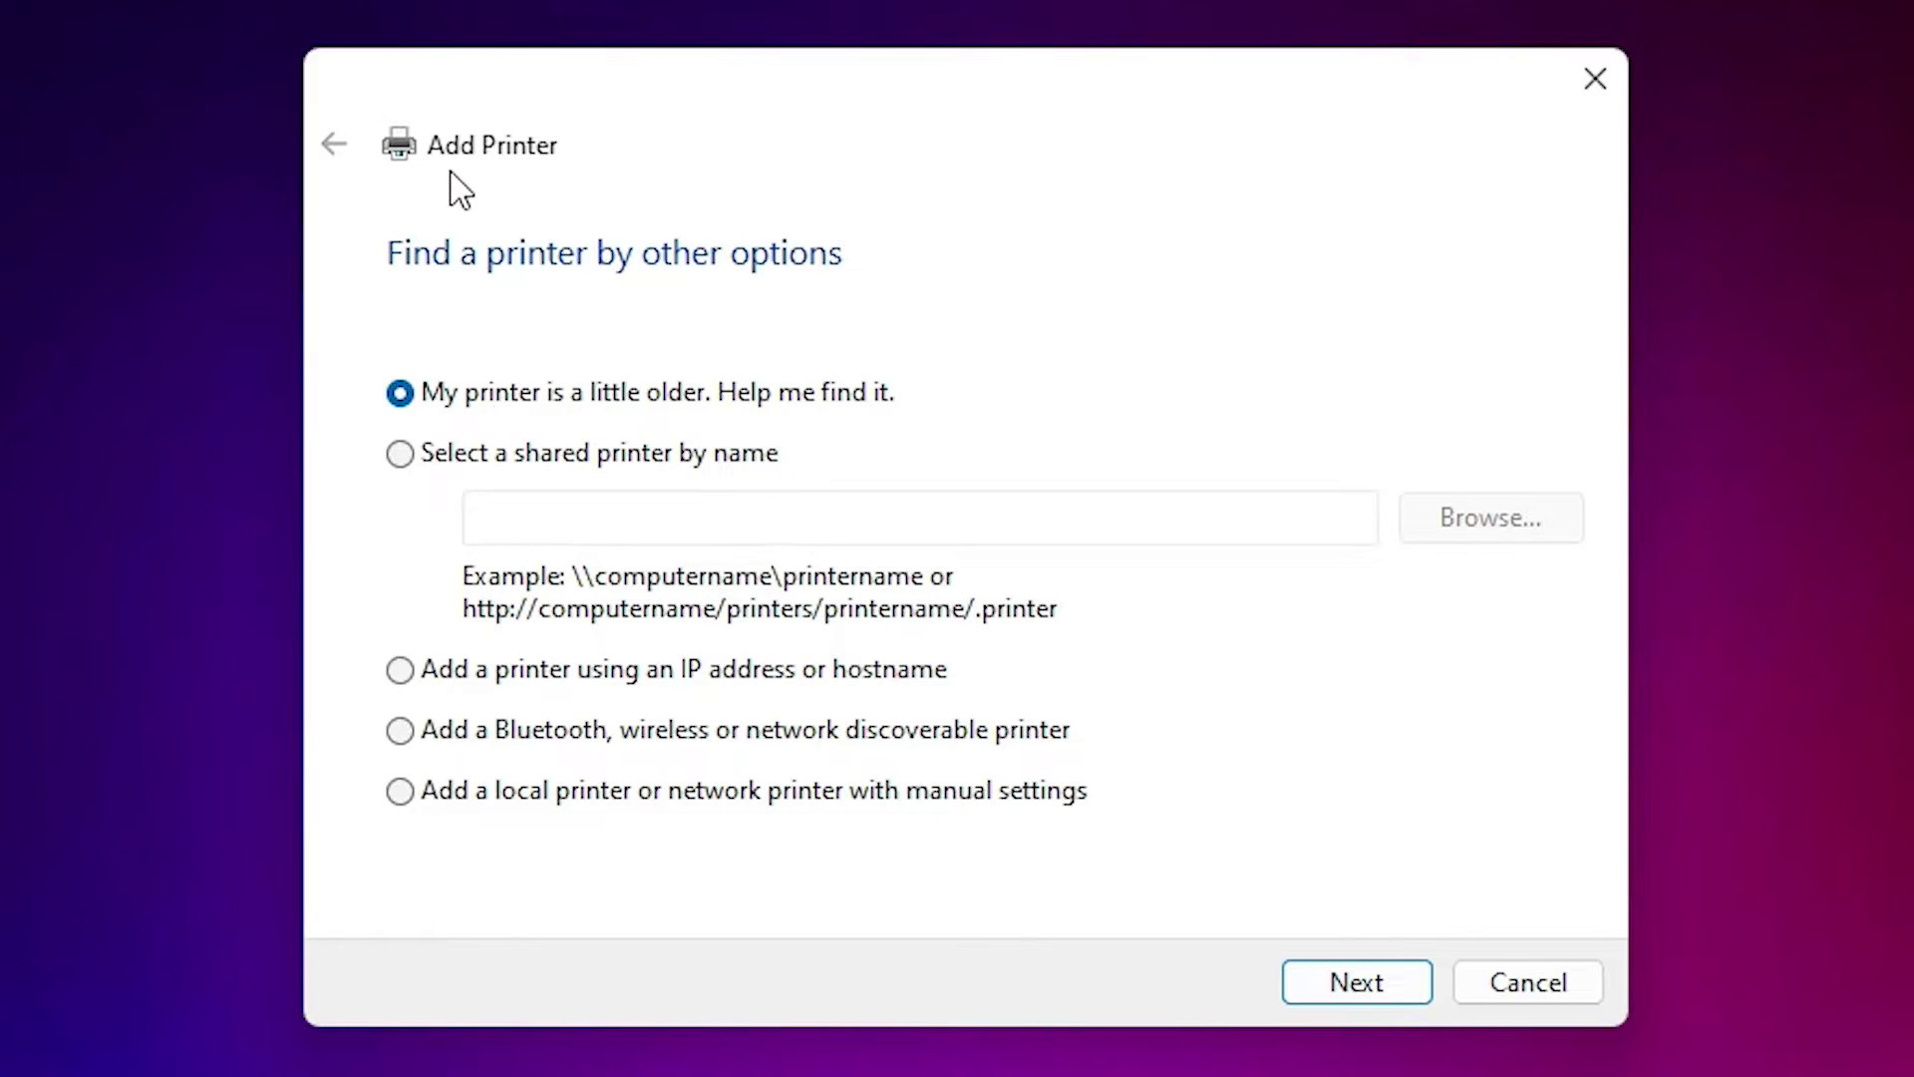
Add a local printer with manual settings using the USB_001 (Local Port) existing port
click(493, 804)
click(1346, 992)
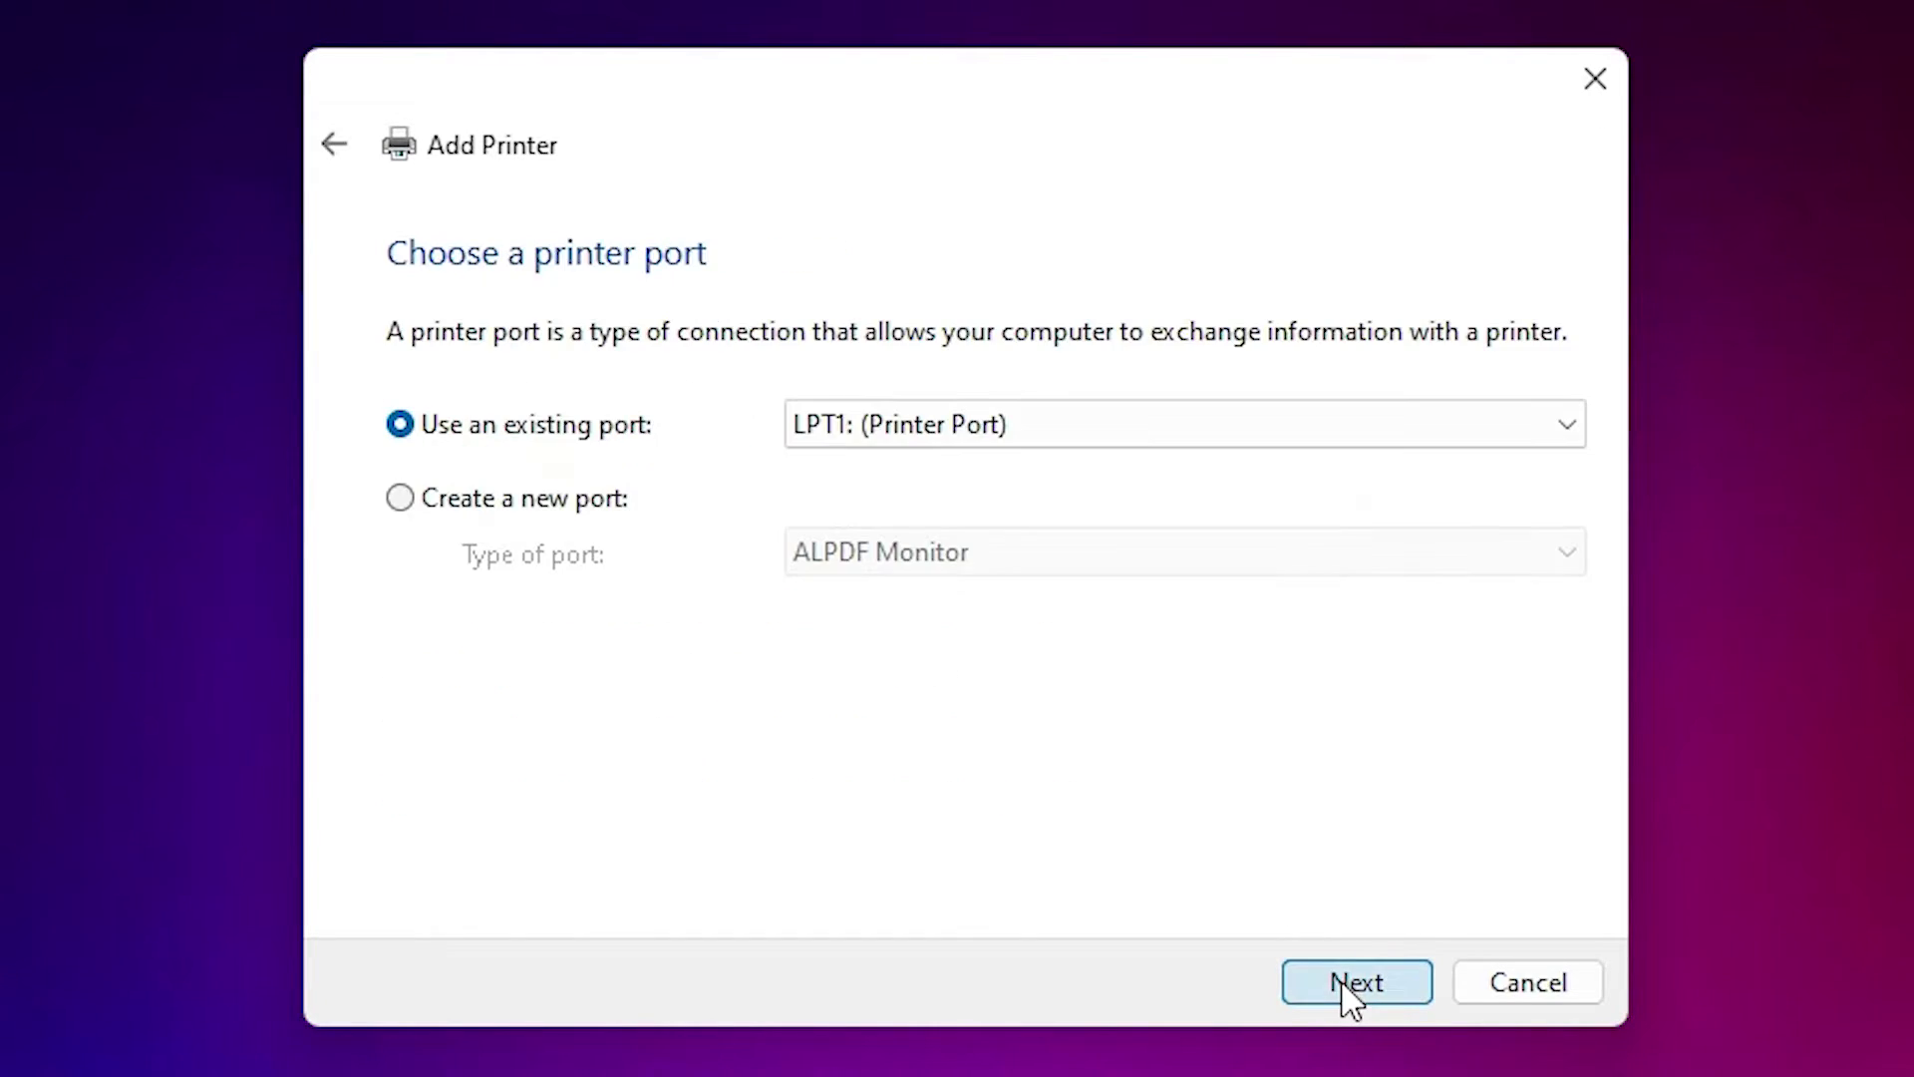
click(1004, 427)
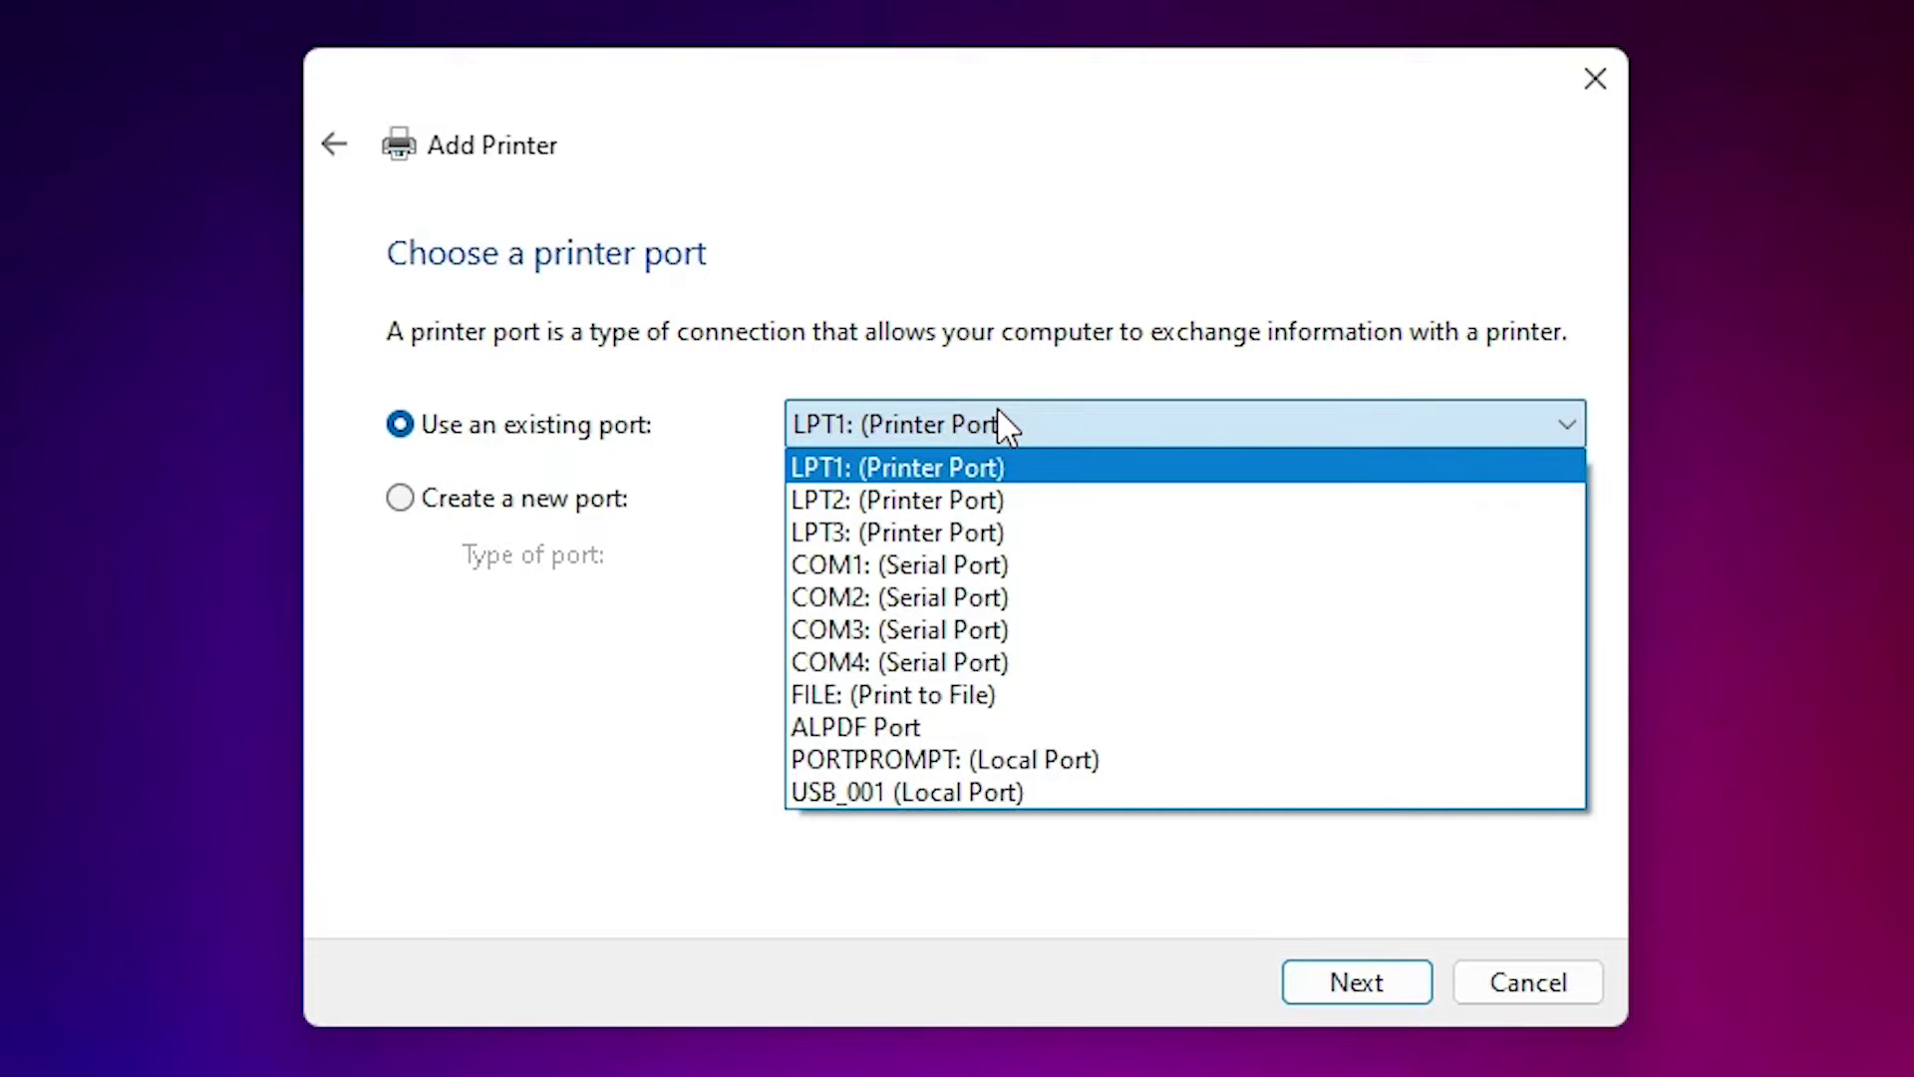
click(911, 787)
click(1326, 985)
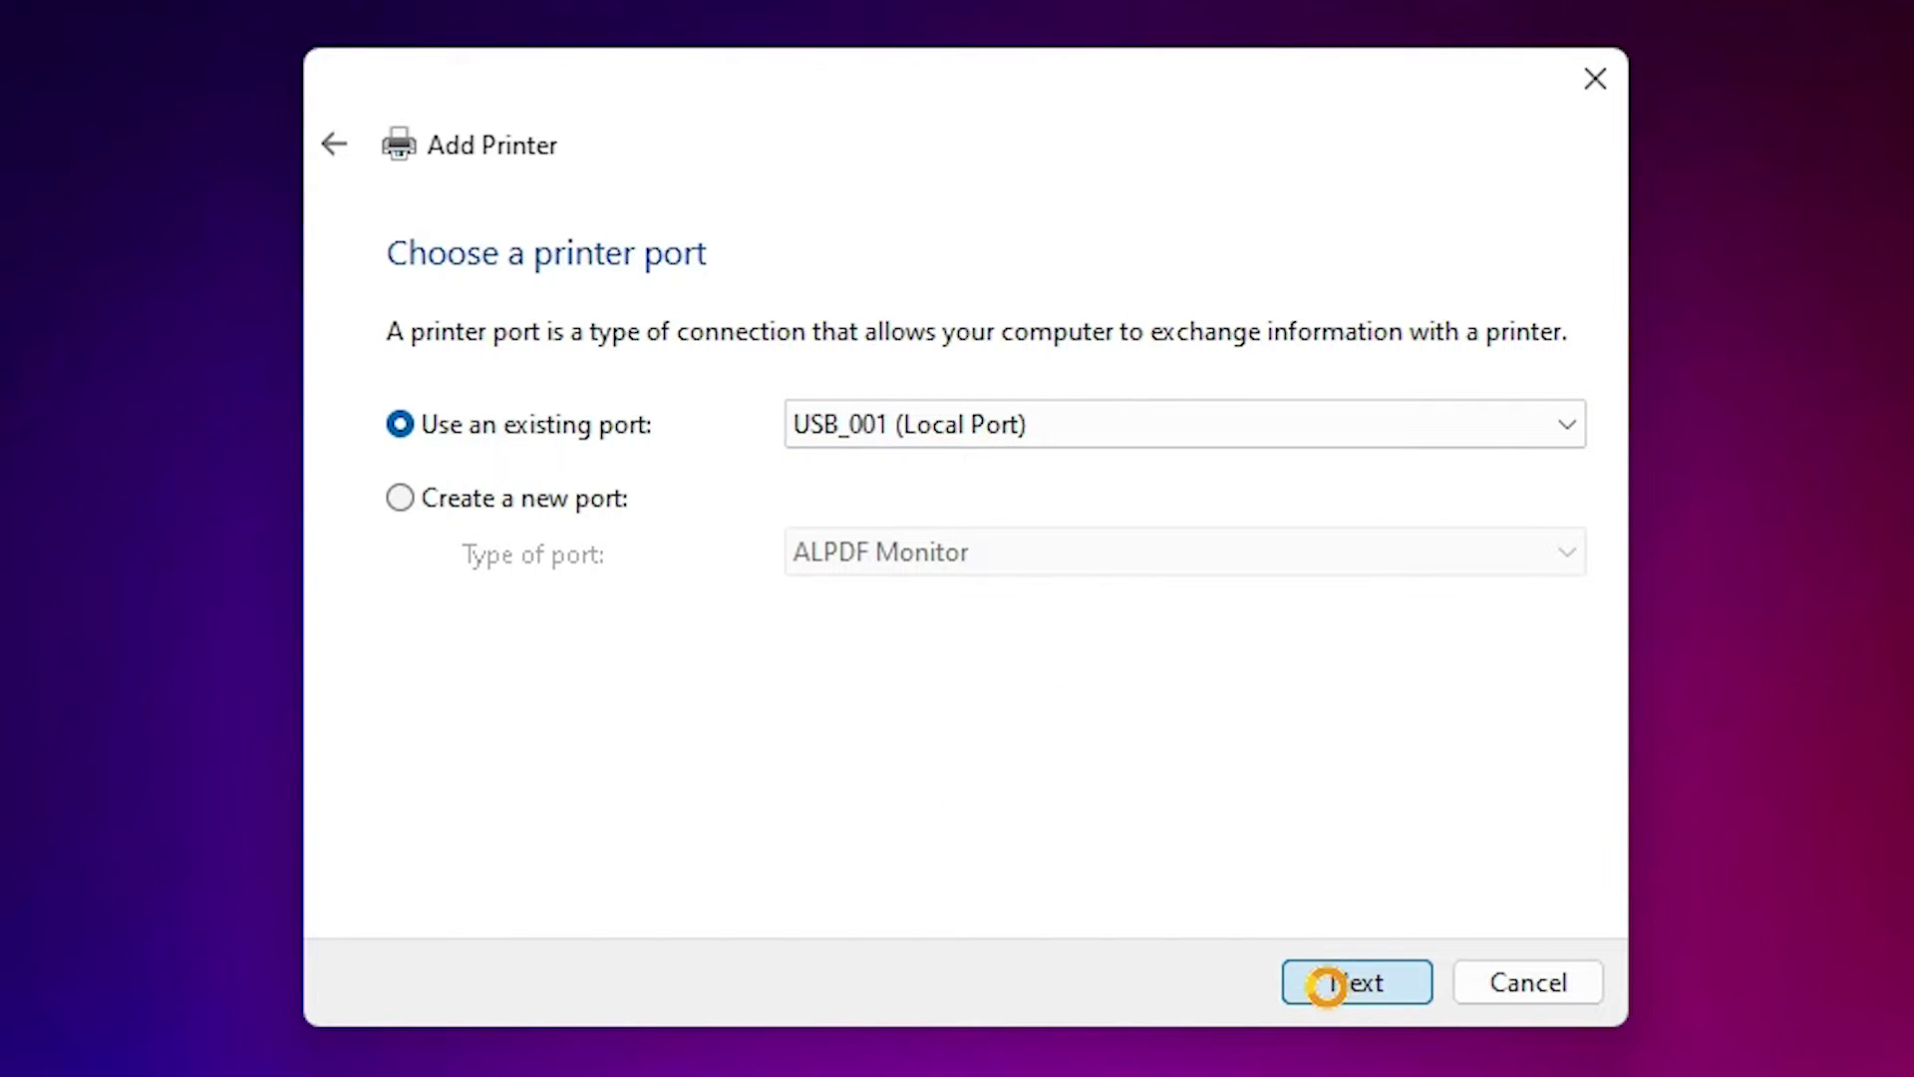
Browse from Have Disk to the extracted L3210 driver folder on the Desktop
click(1495, 827)
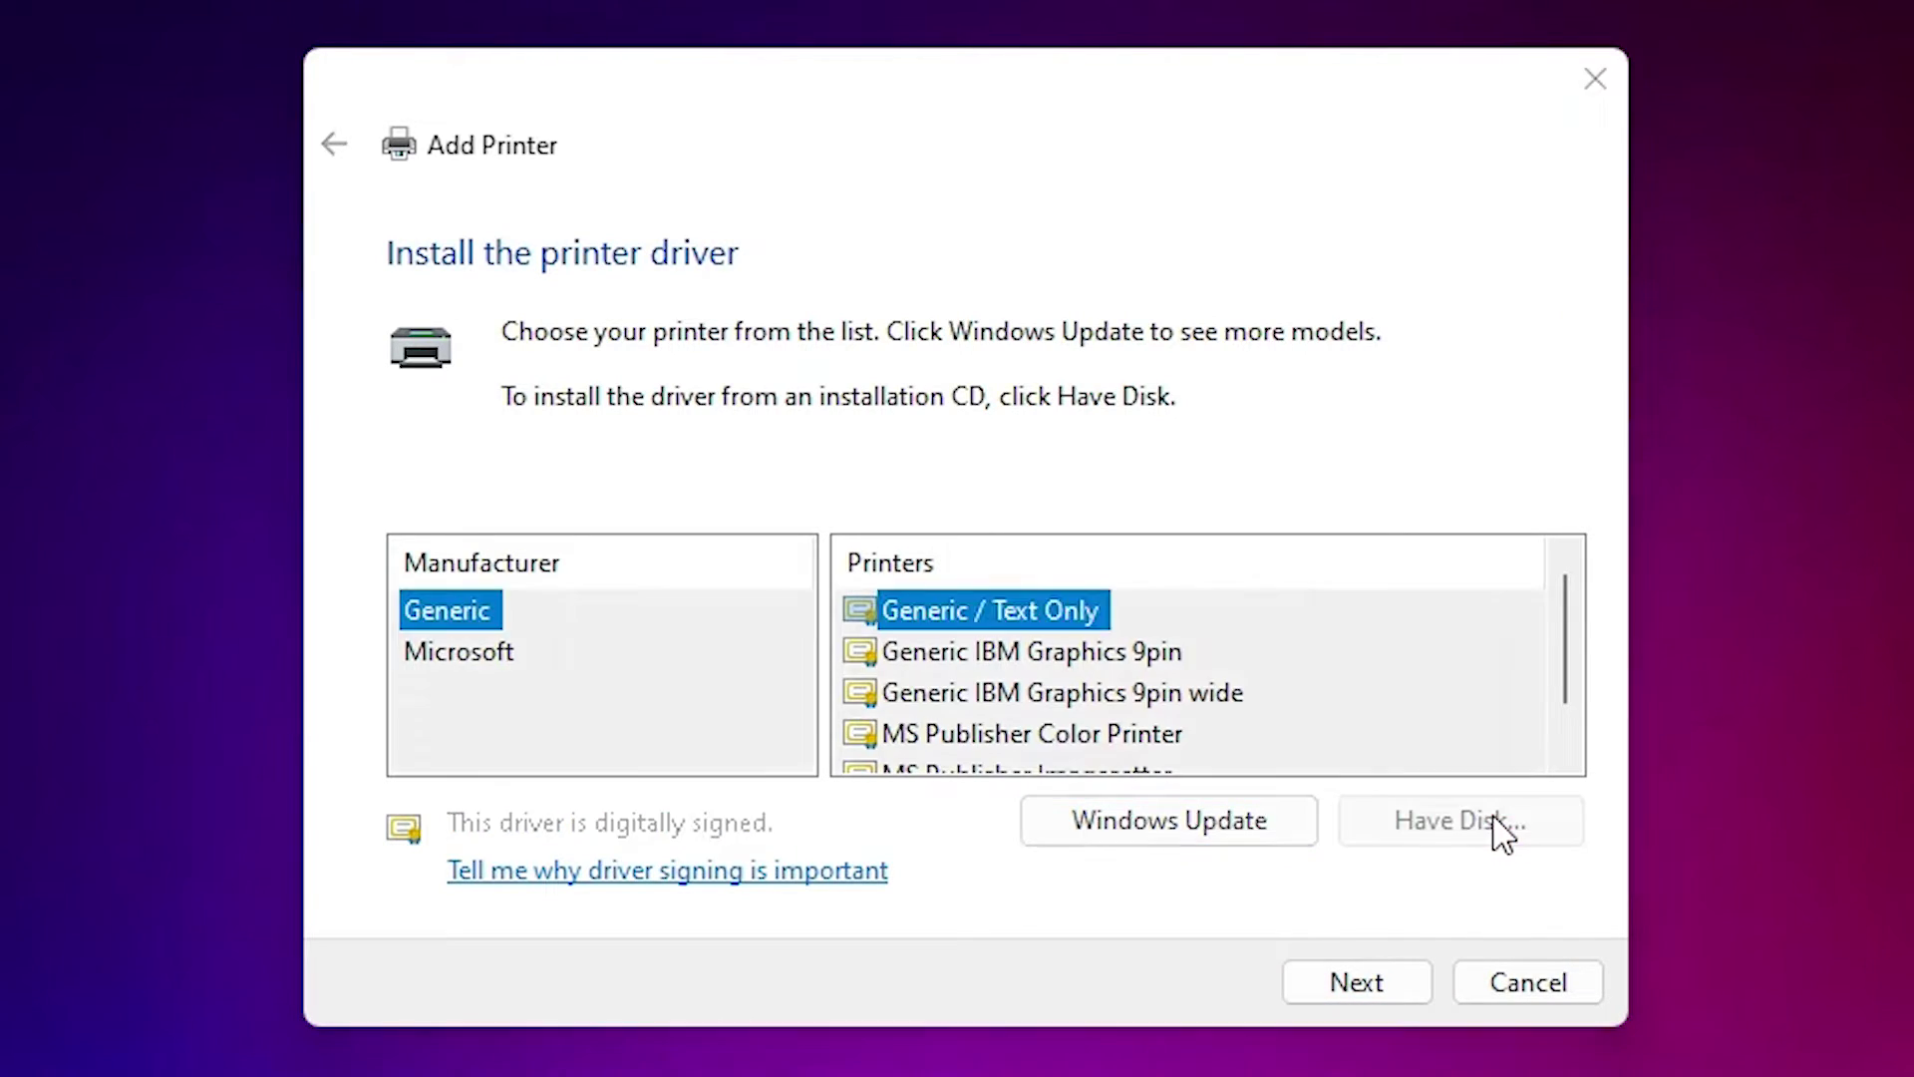
click(1321, 757)
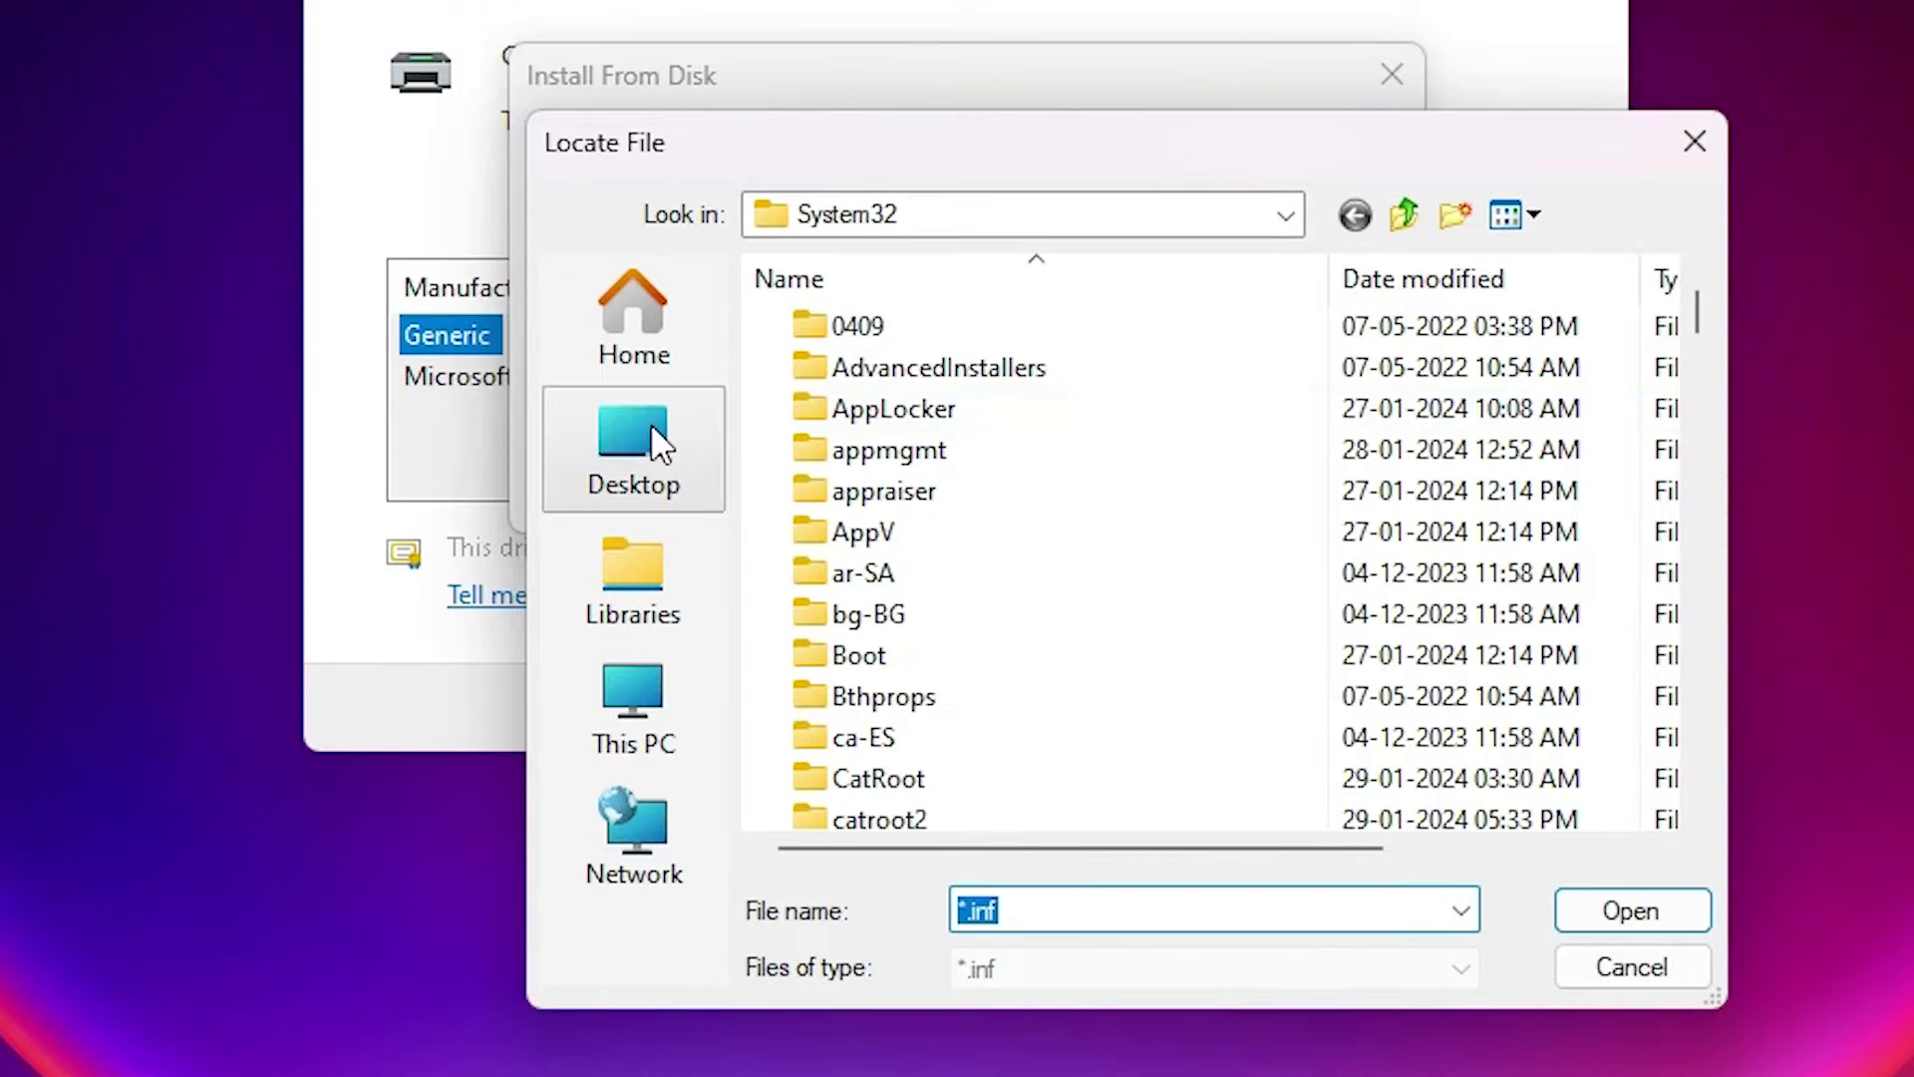
click(634, 717)
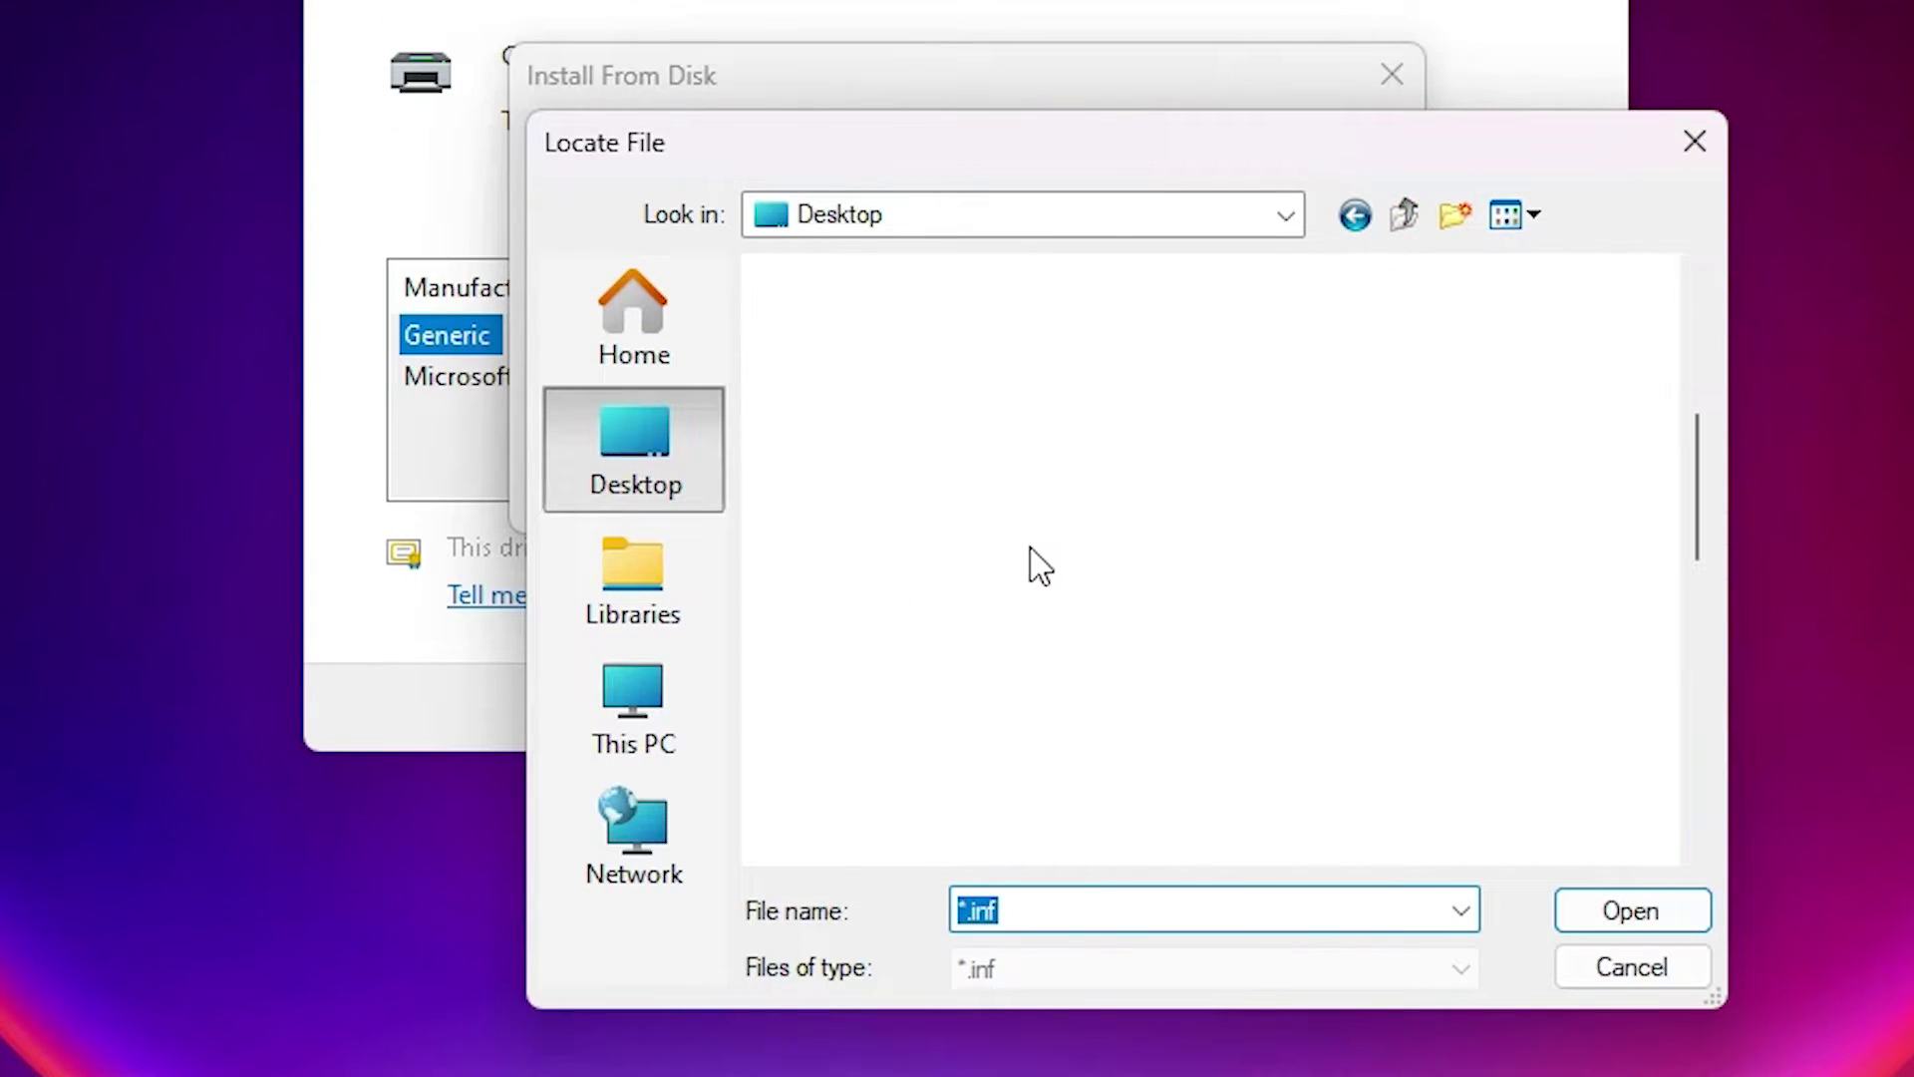
scroll(1030, 548, down, 5)
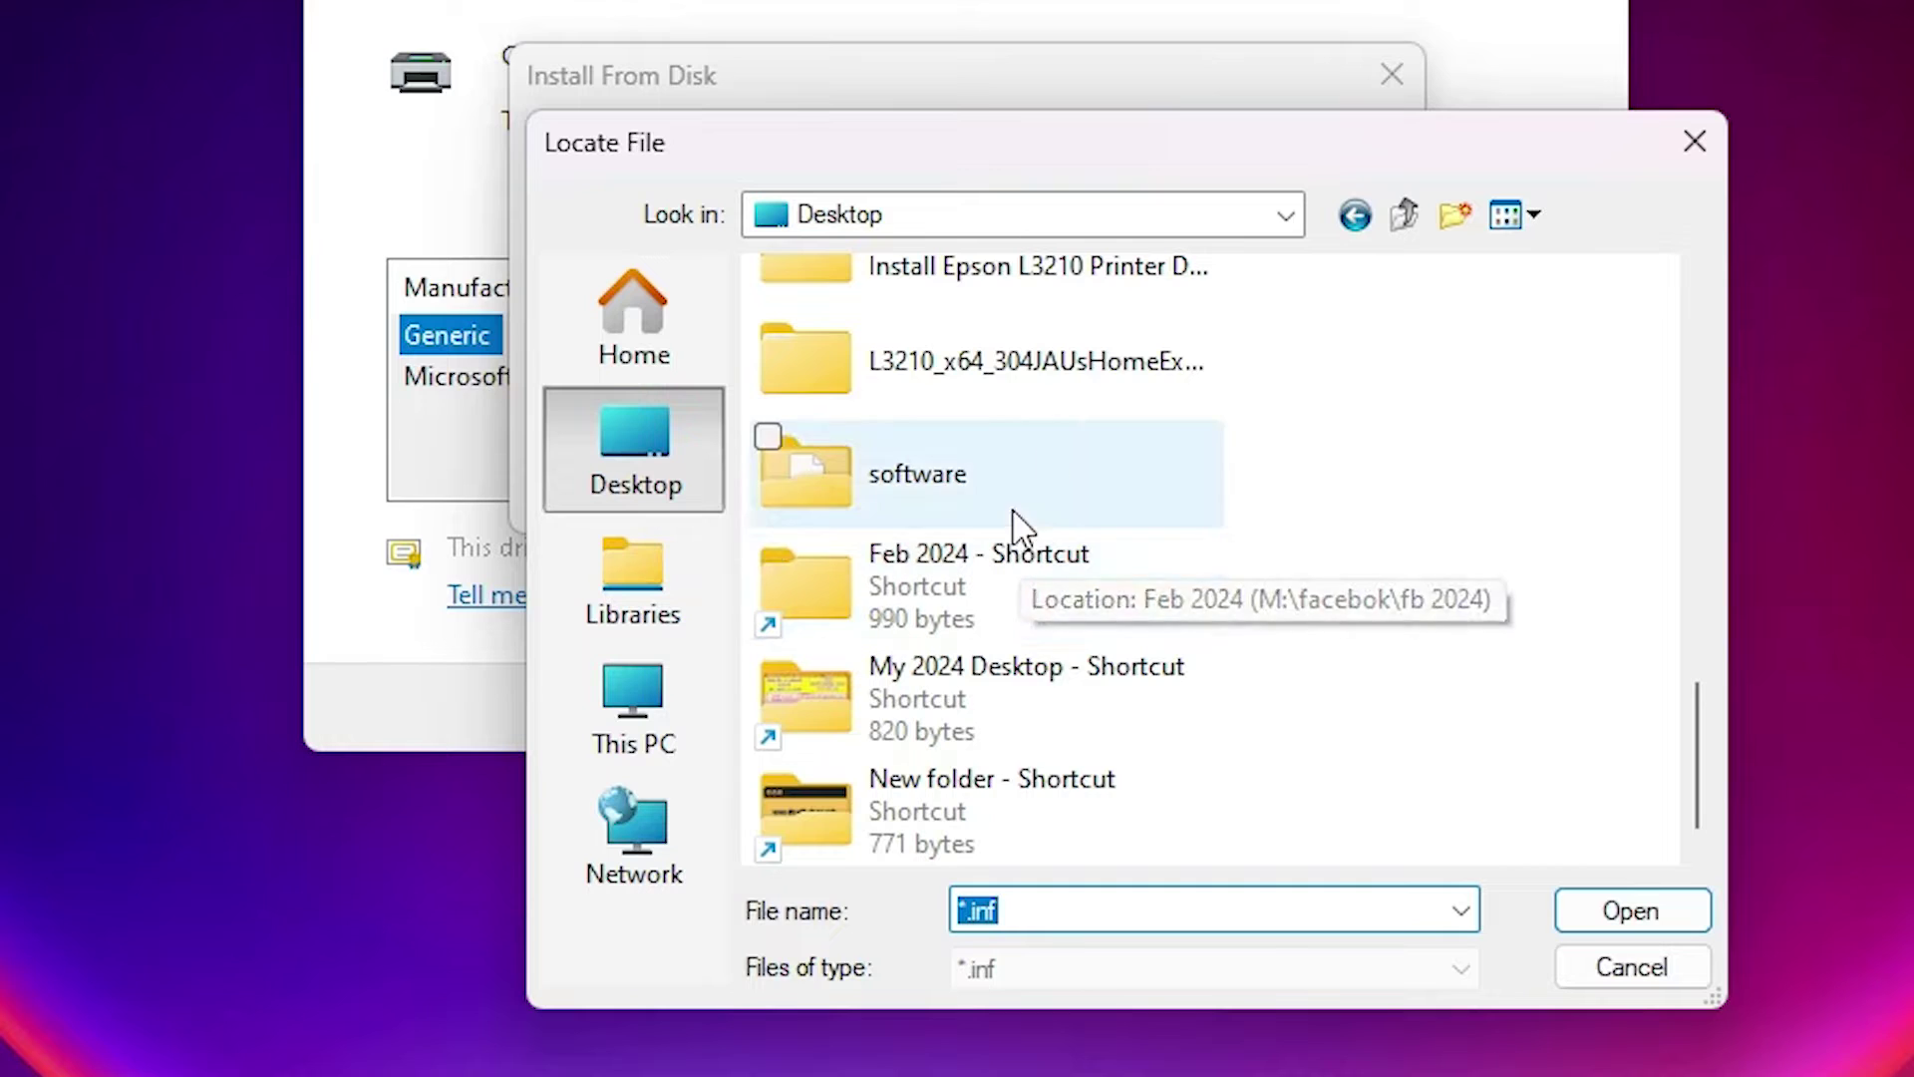
click(942, 377)
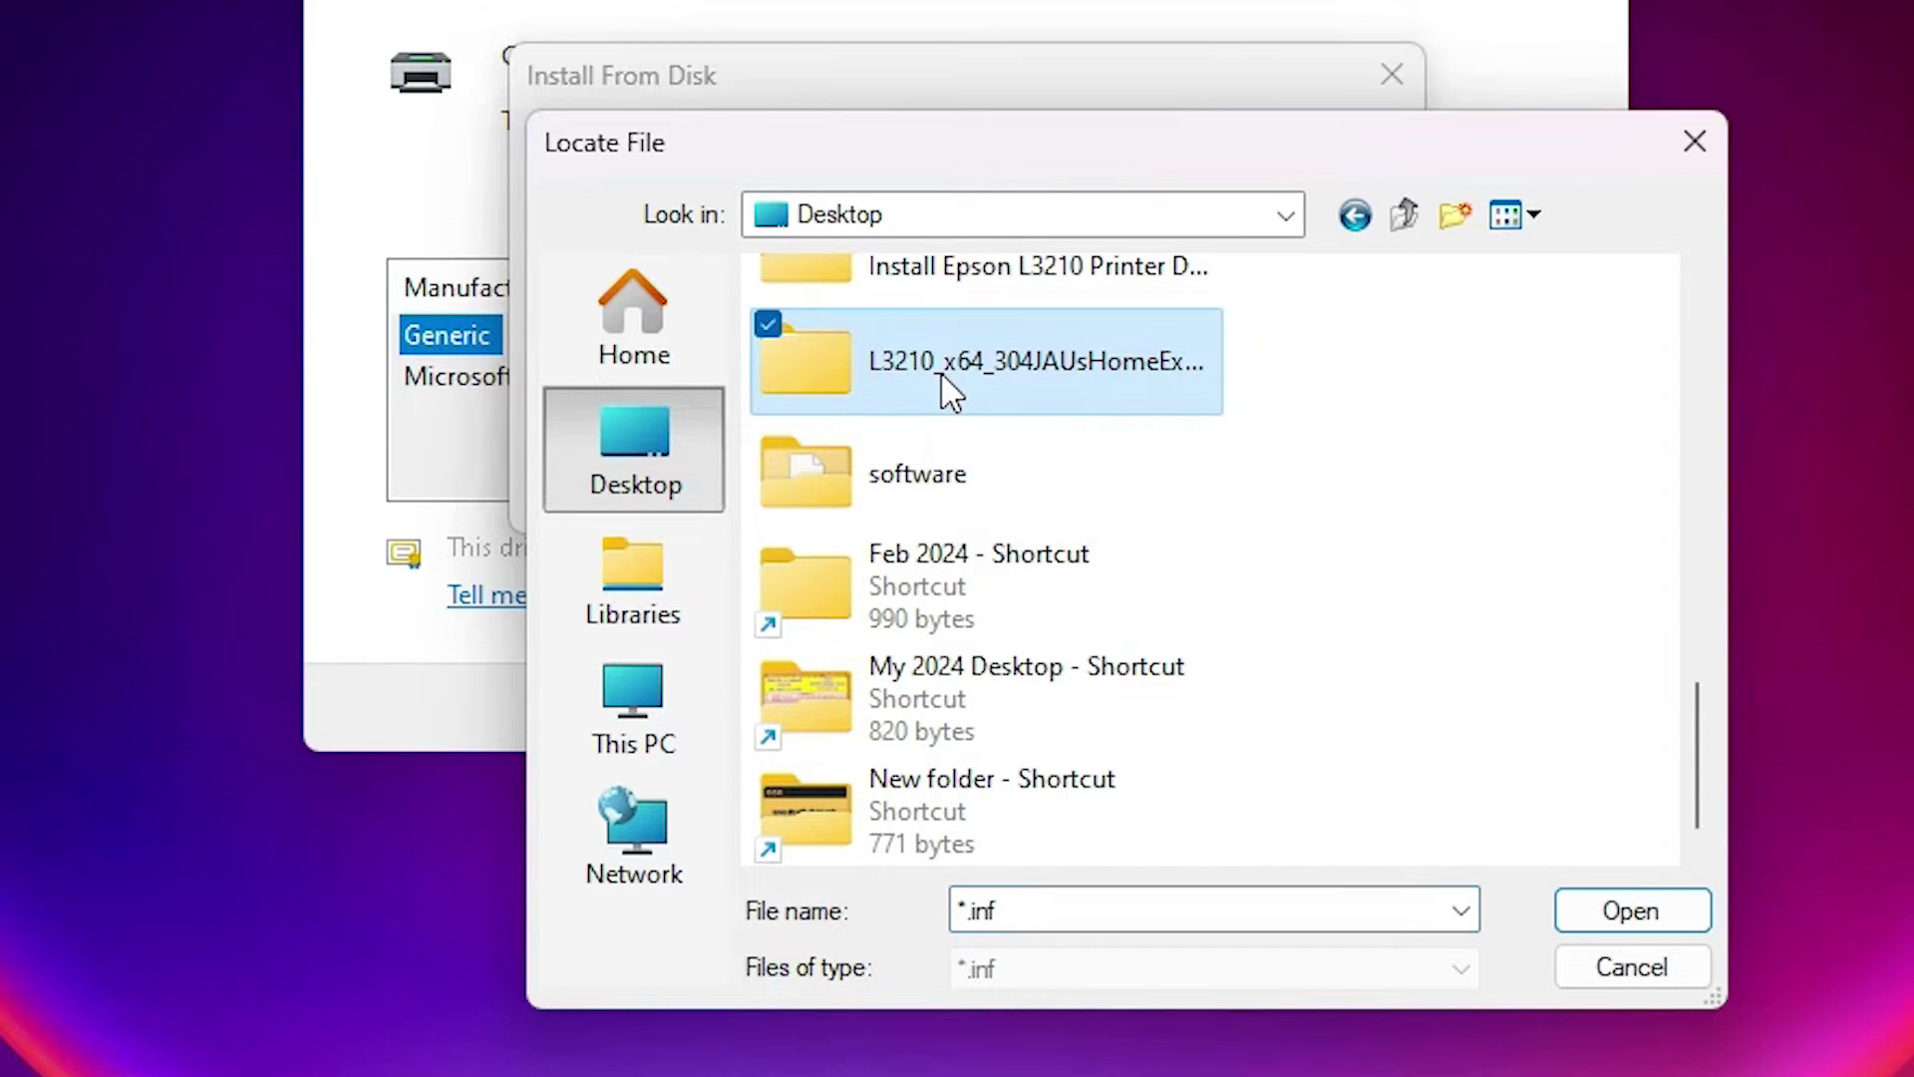
Open L3210 > L3210 > WINX64 and choose the E_WF1YXE.INF driver file
double_click(914, 384)
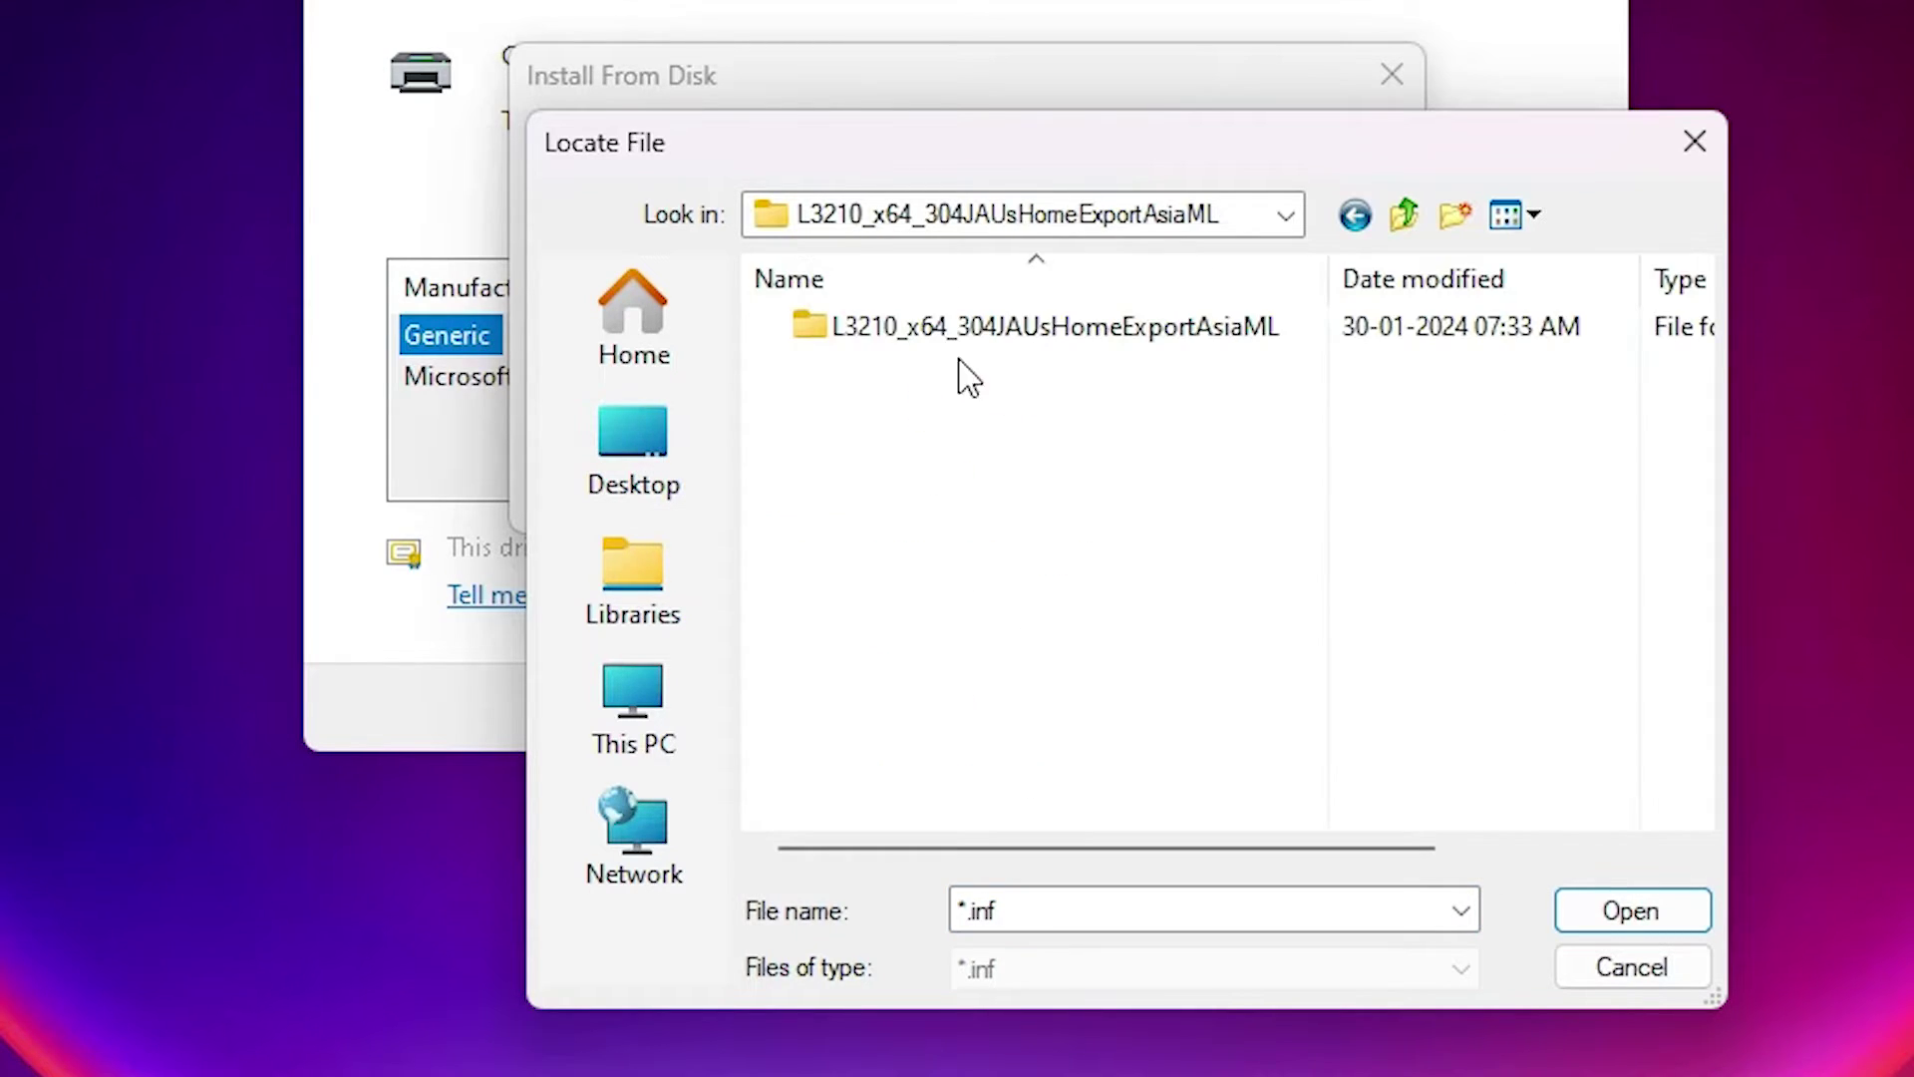
double_click(922, 344)
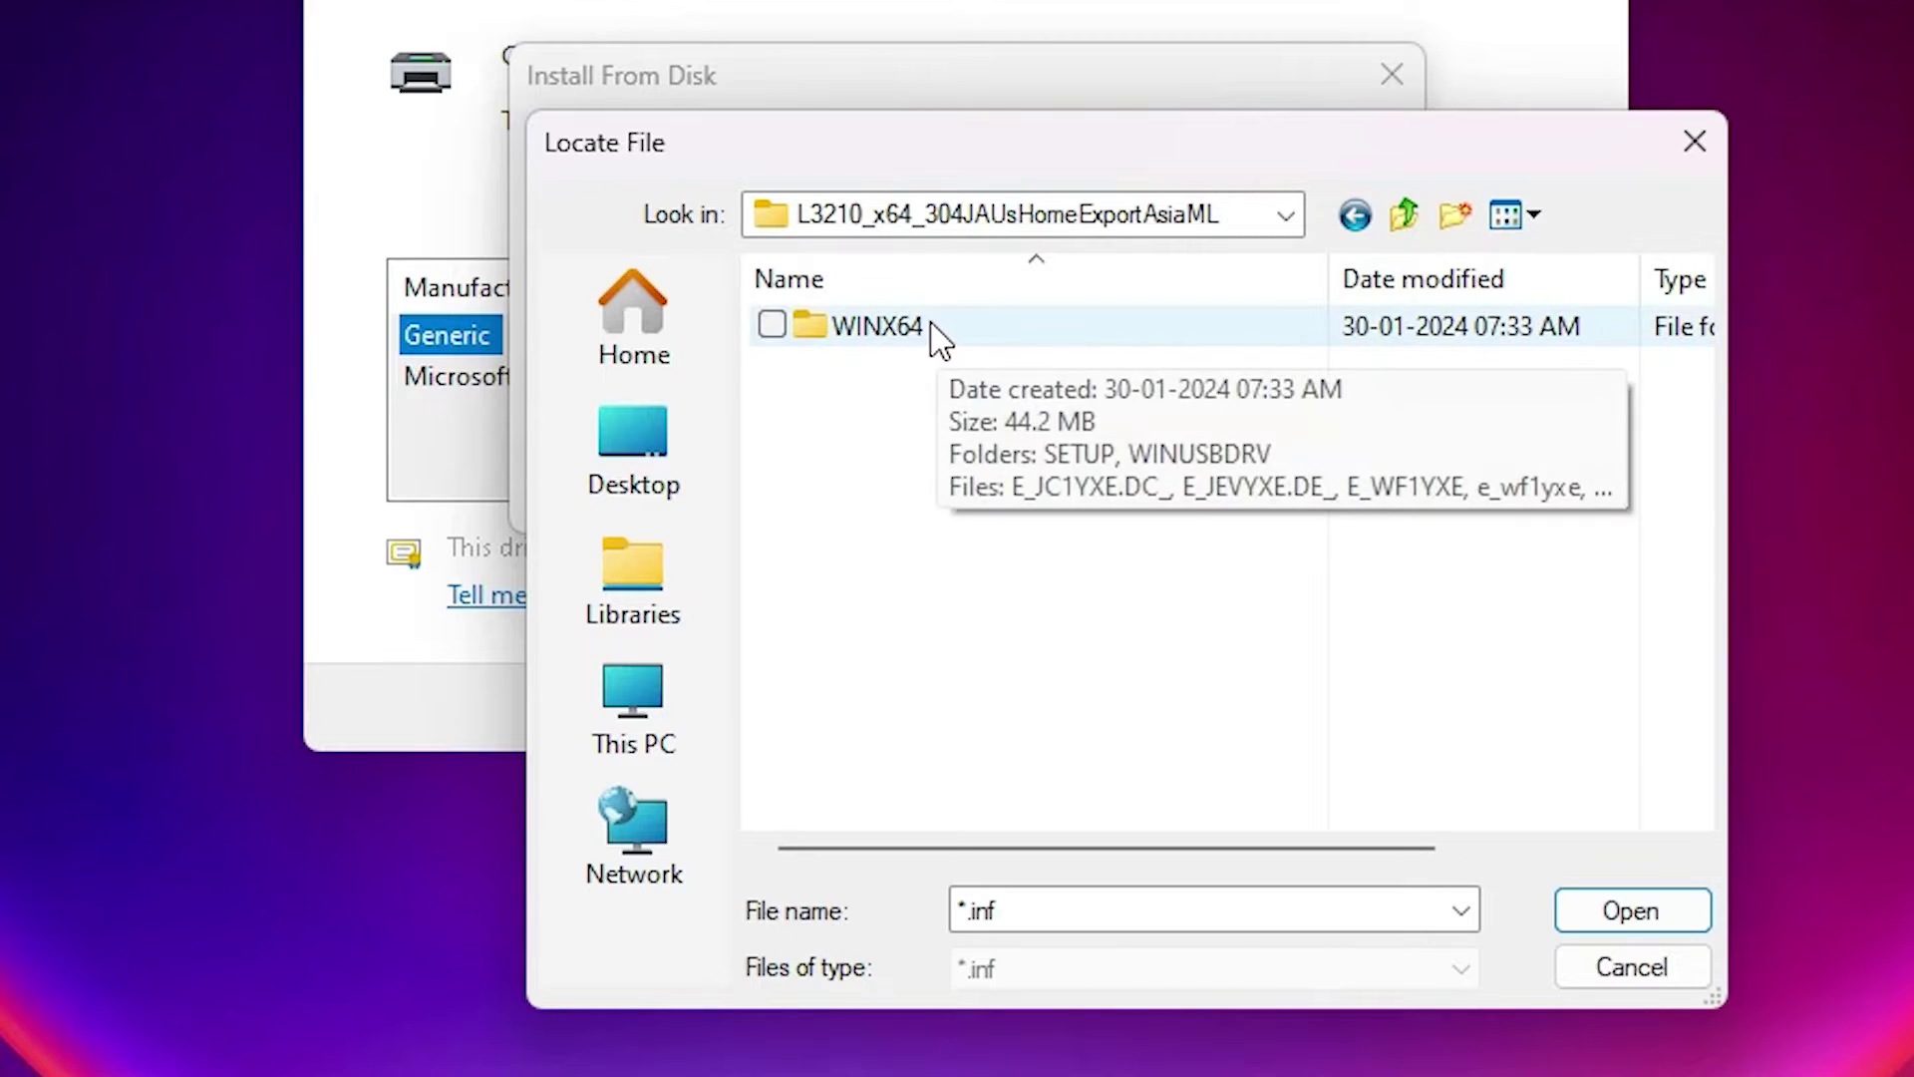
double_click(928, 342)
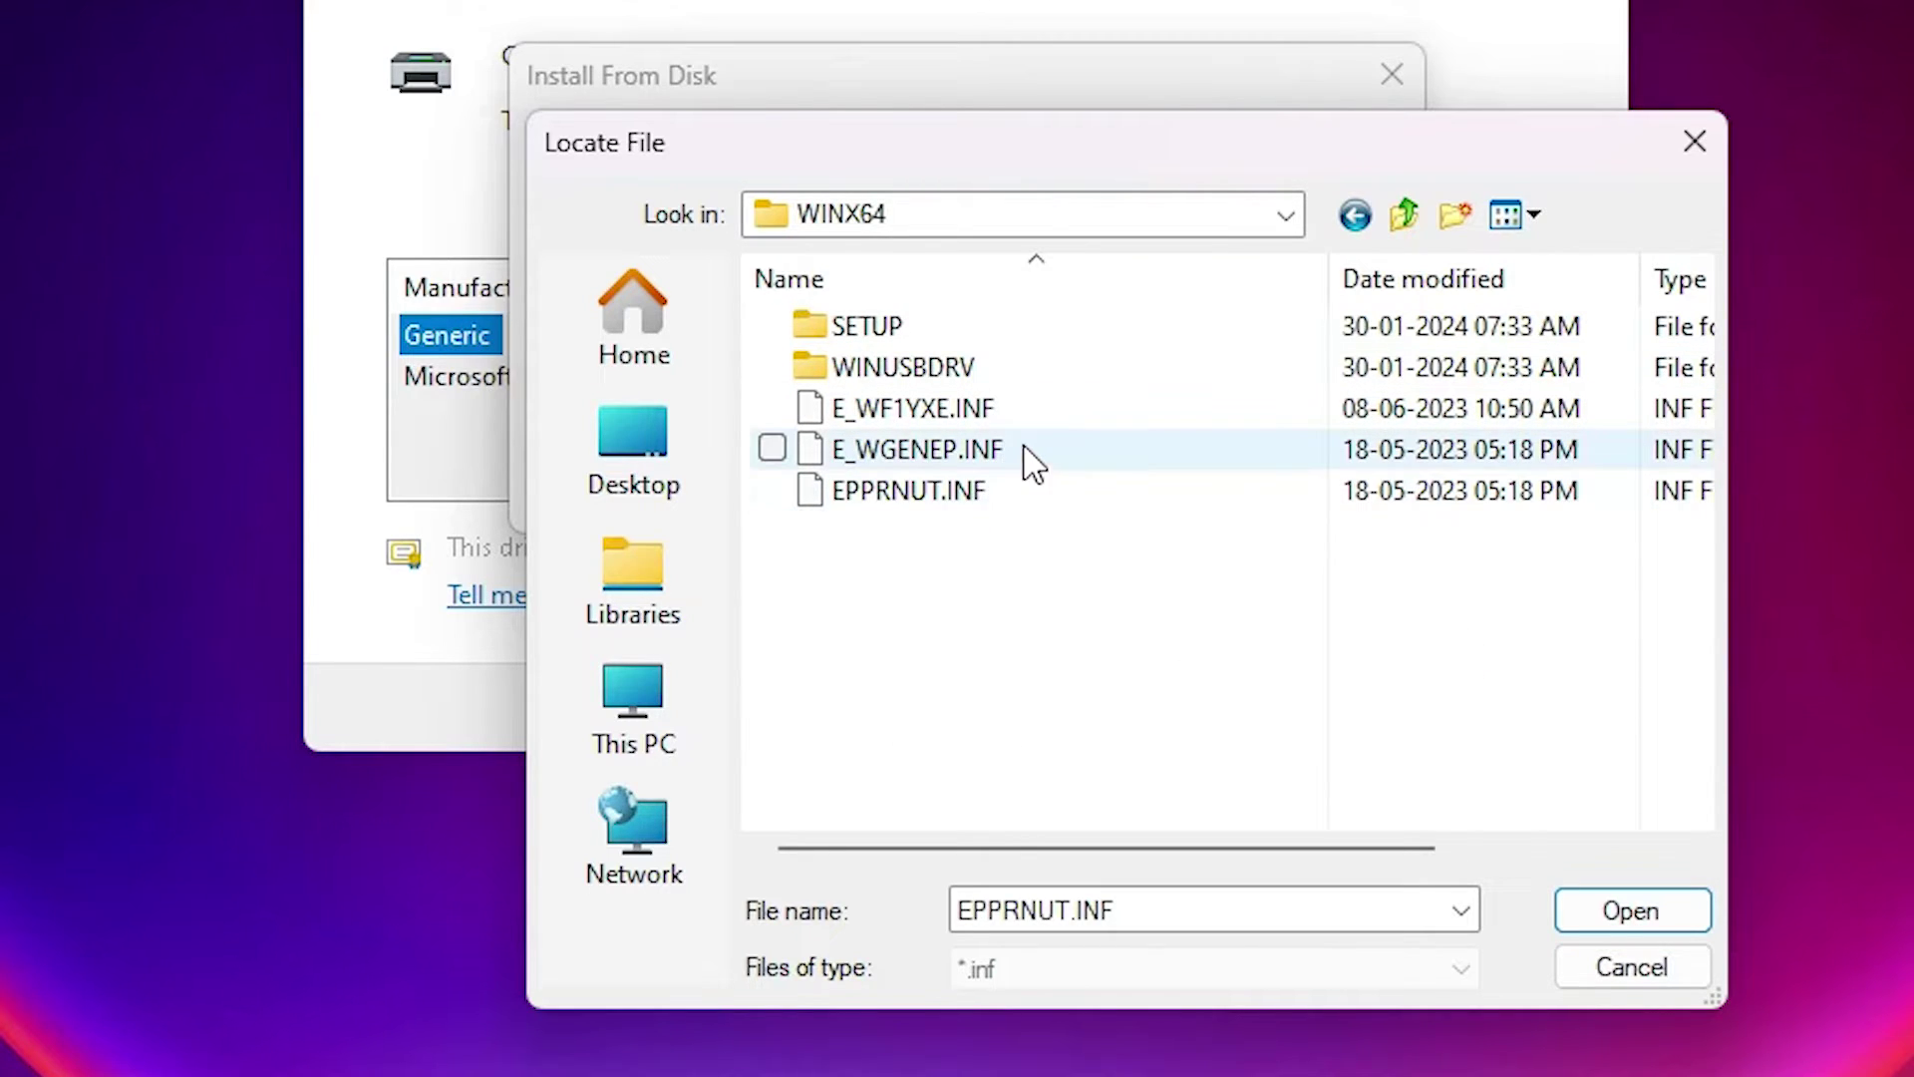
click(952, 499)
click(948, 449)
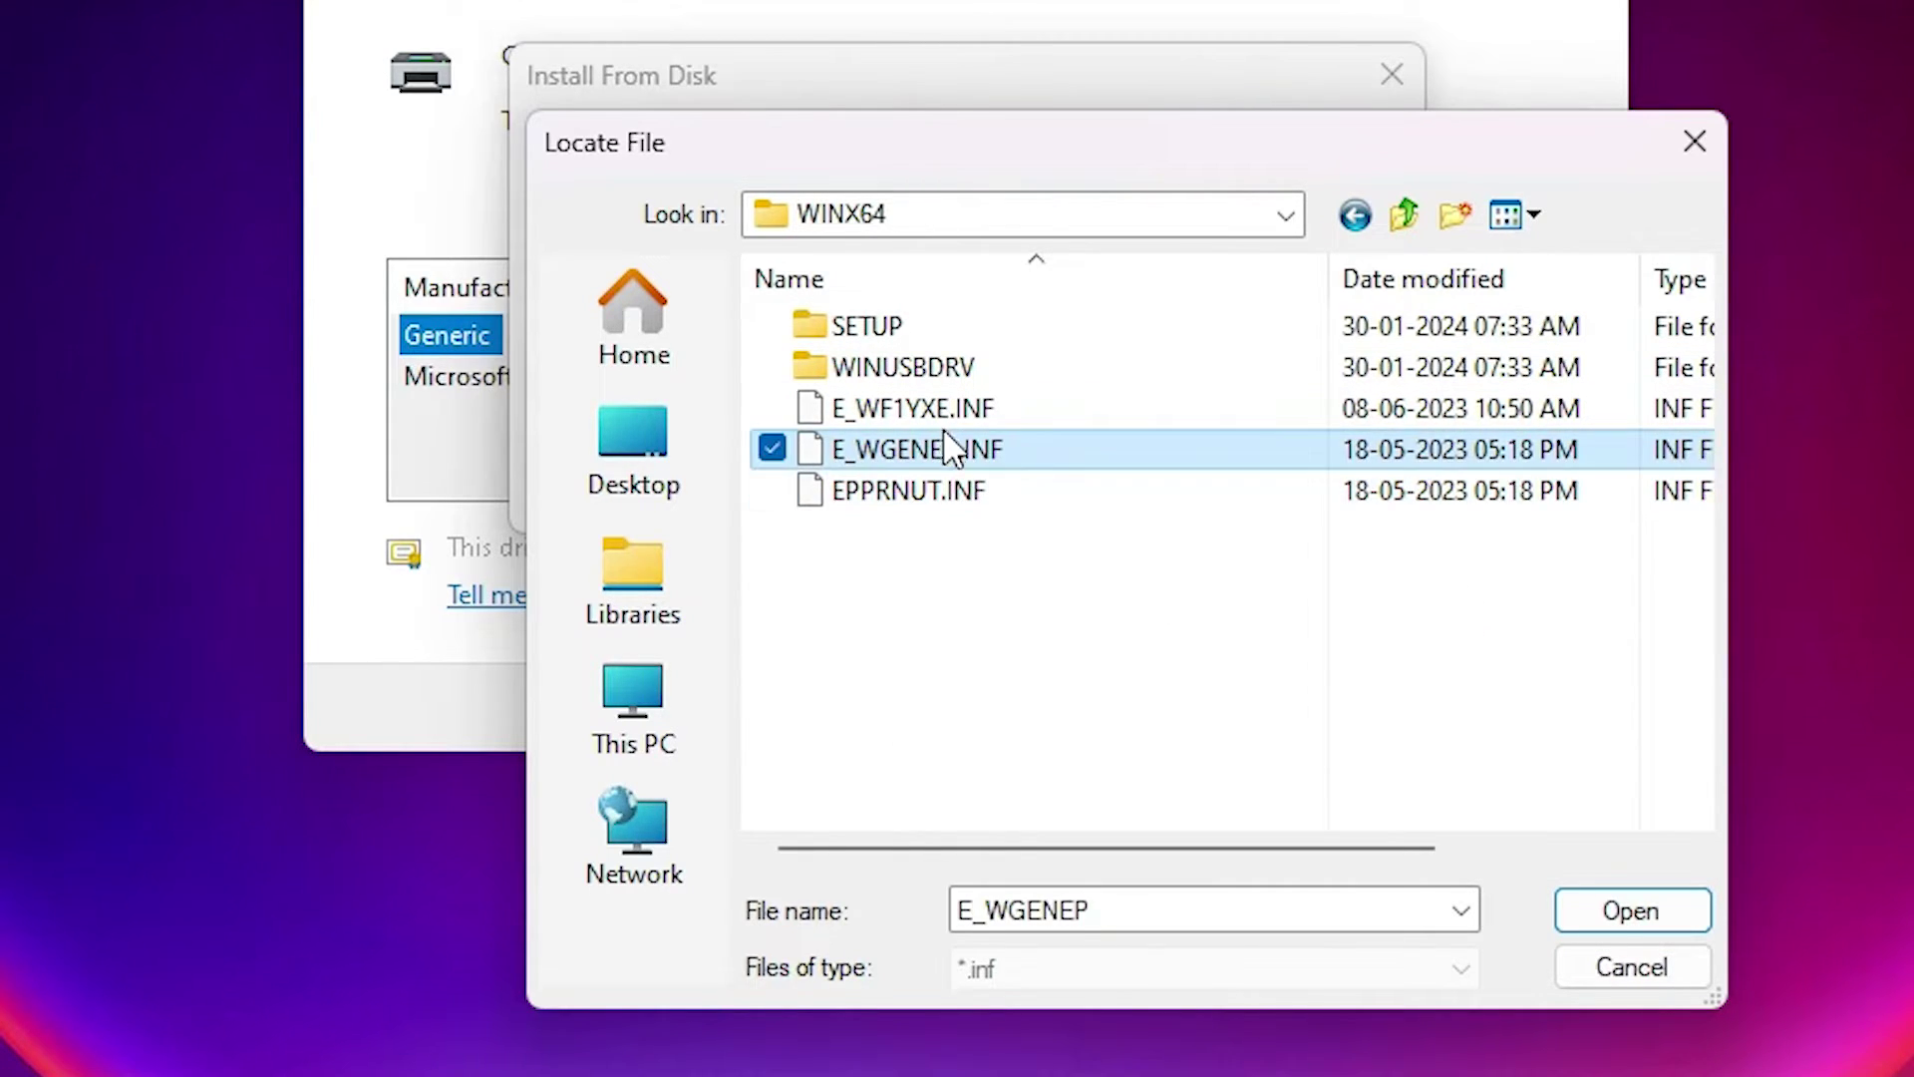
click(944, 412)
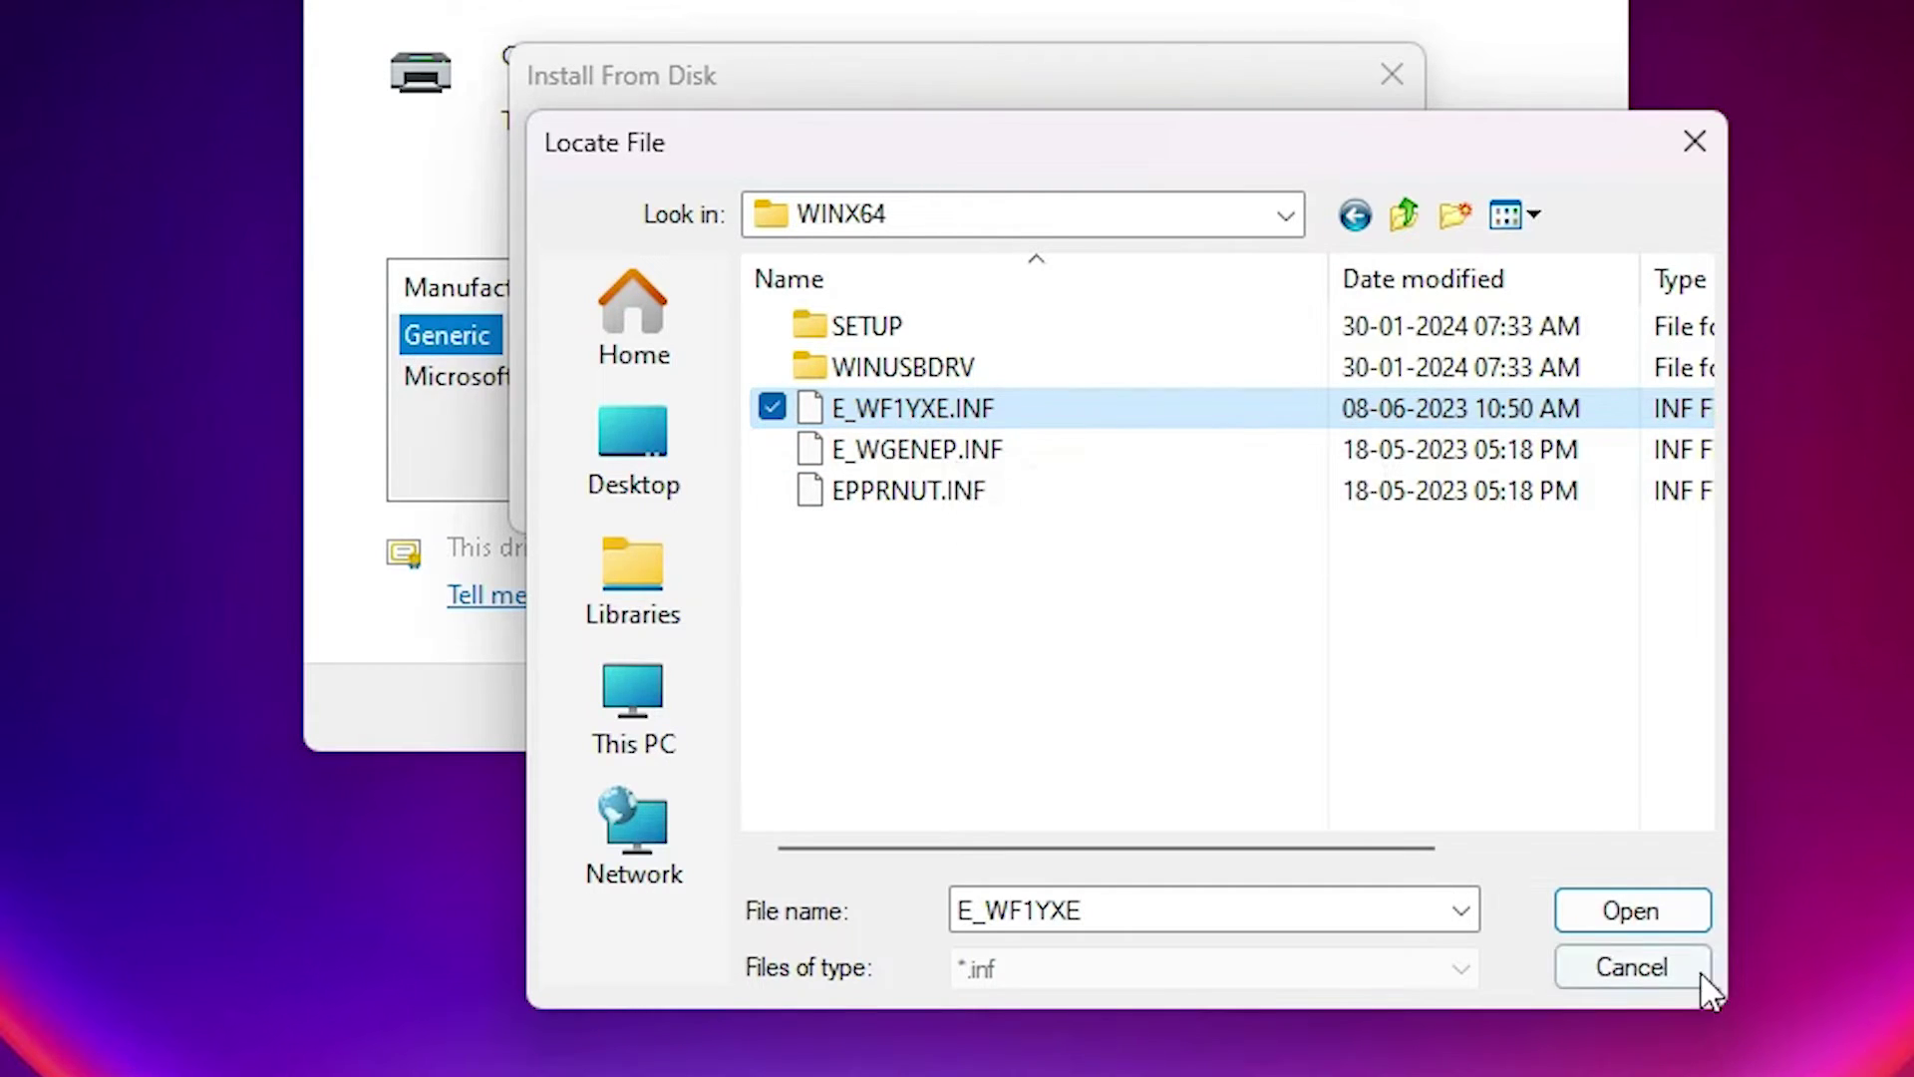
click(1625, 921)
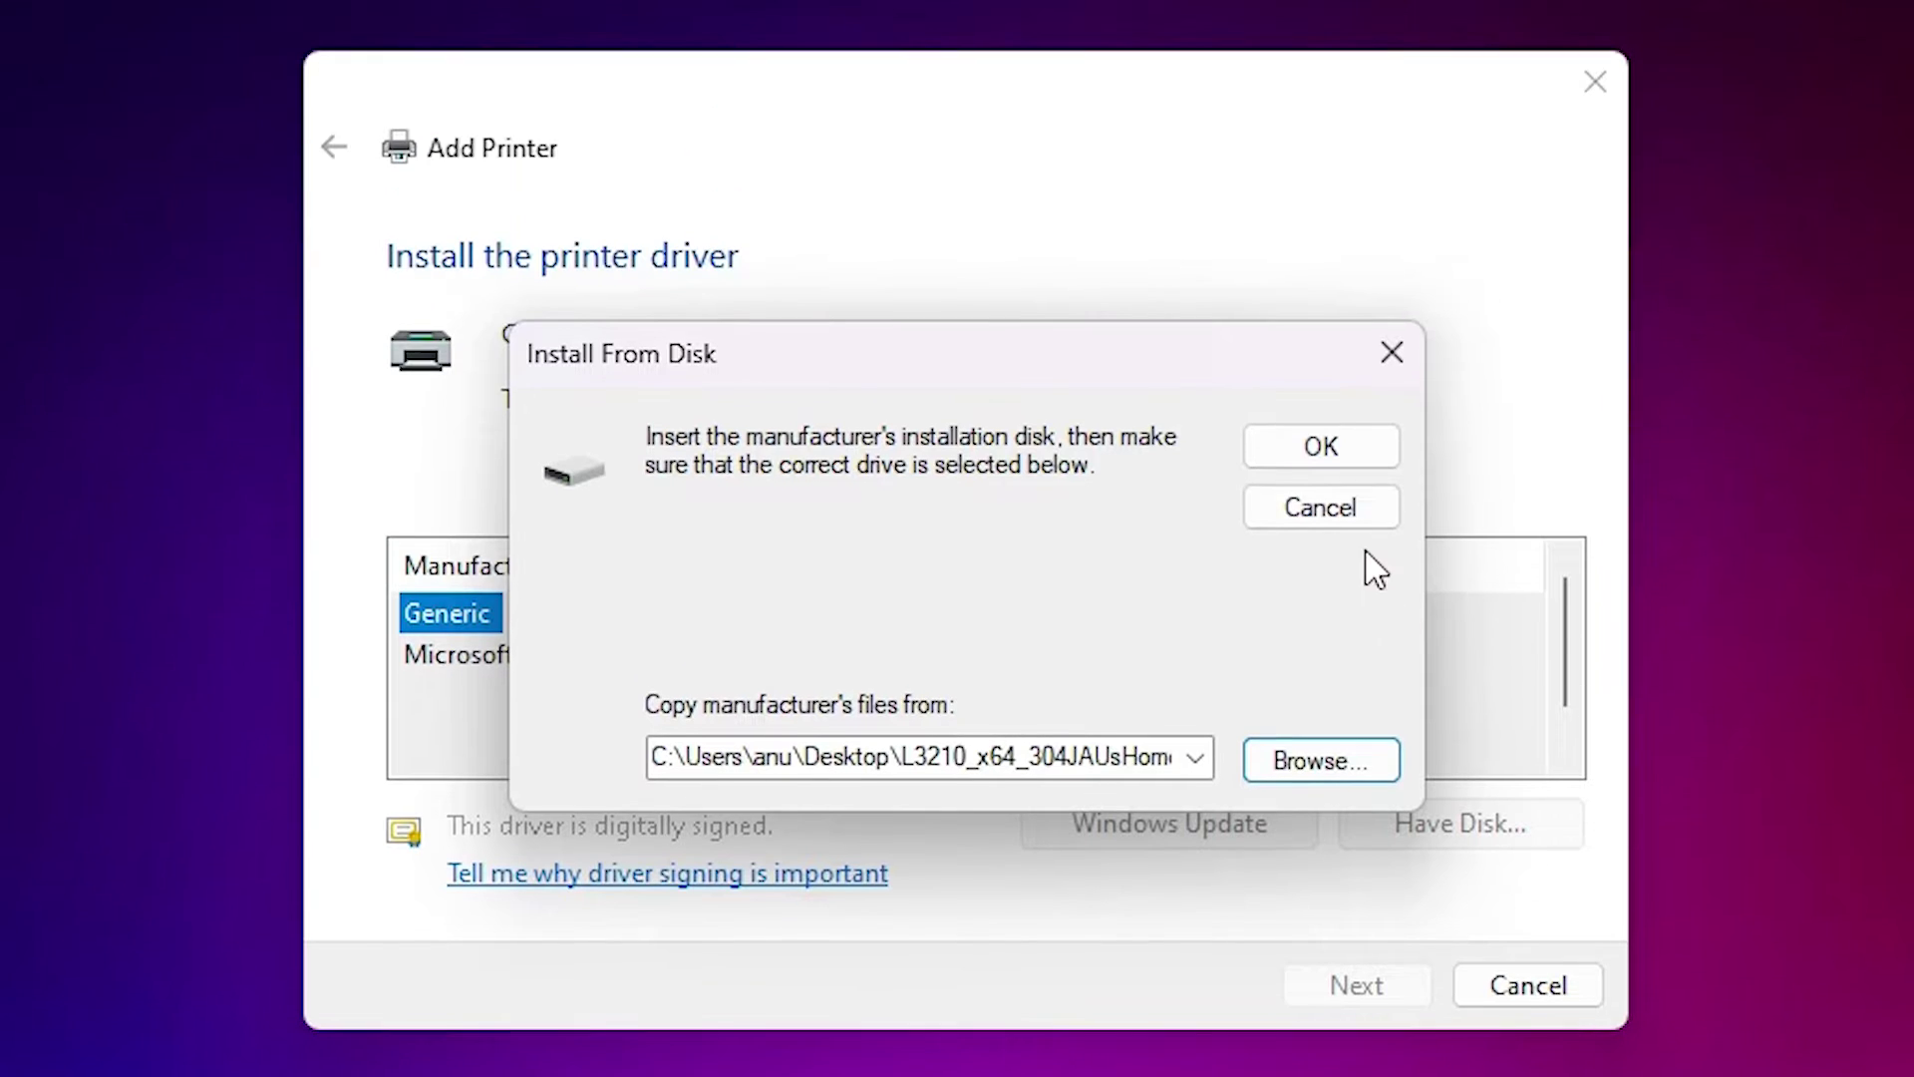
Load the disk's drivers and select the EPSON L3210 Series model
click(1322, 177)
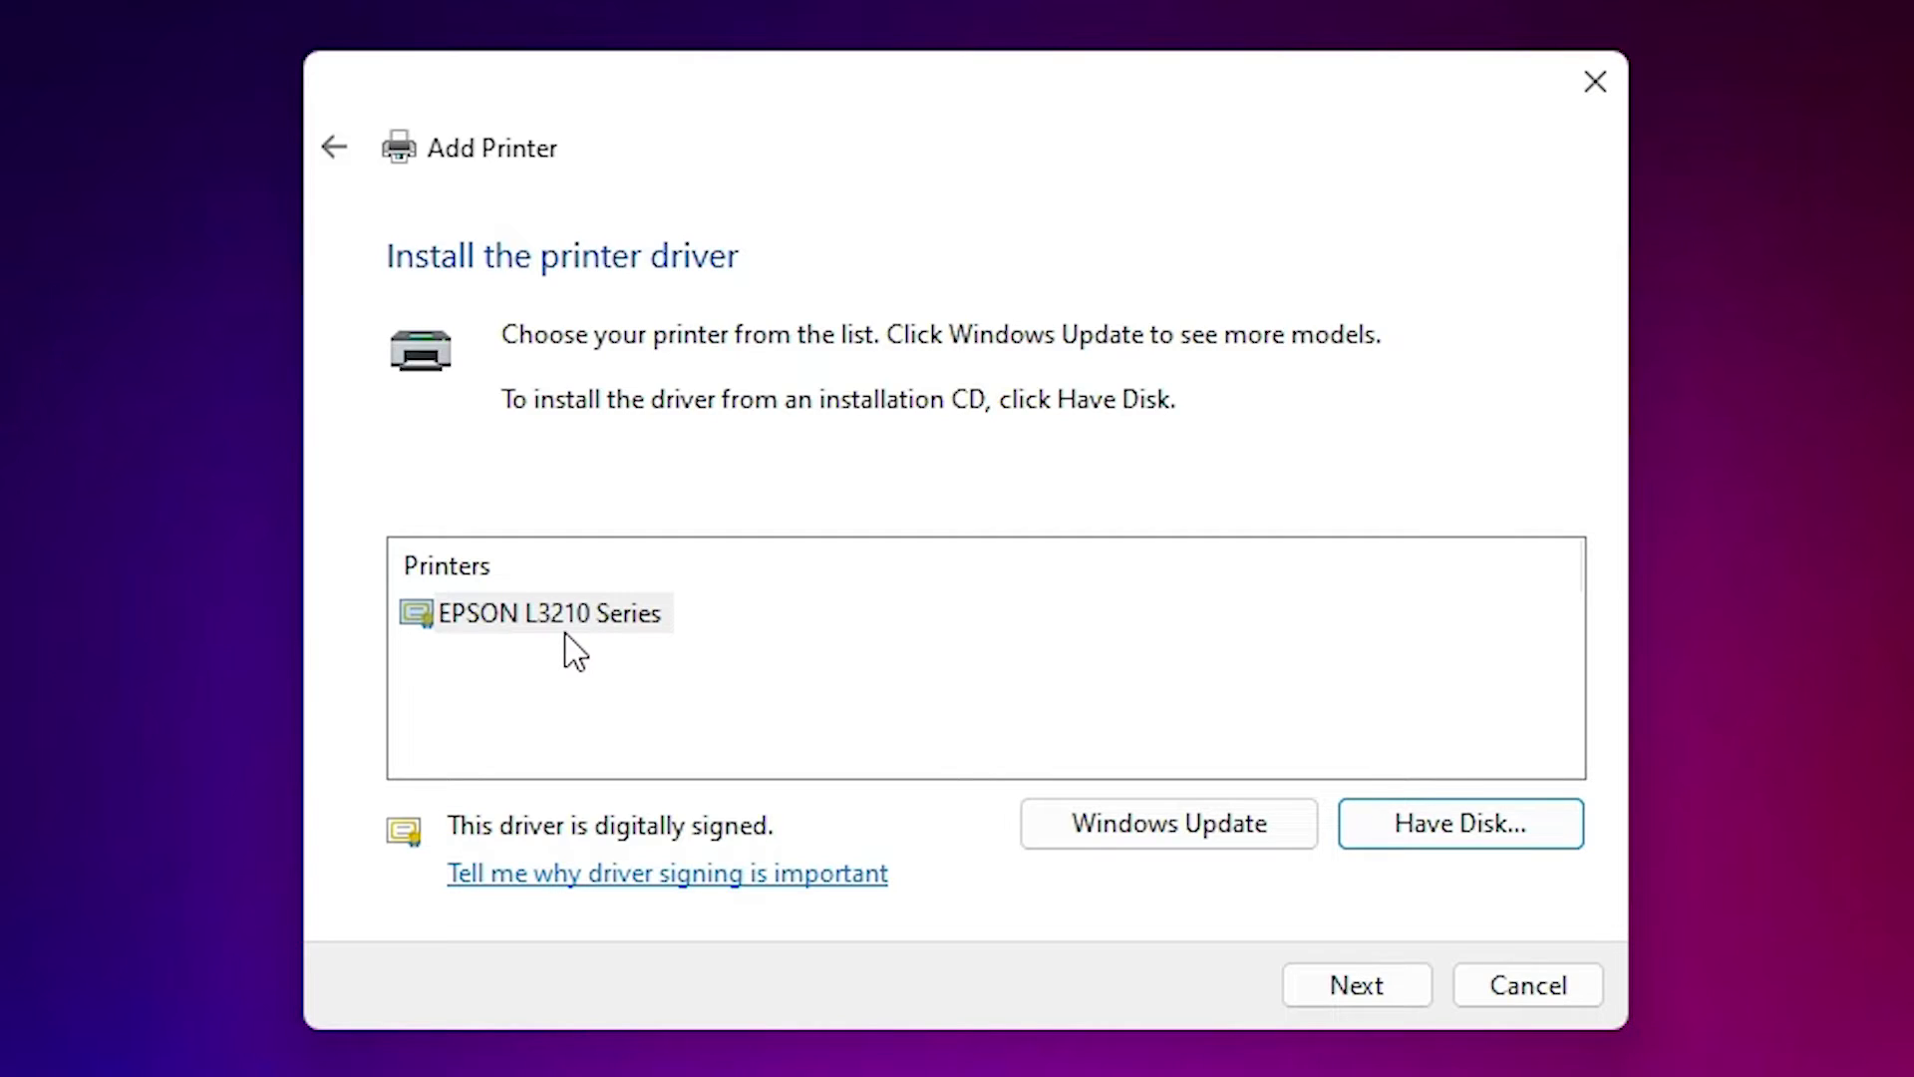
click(611, 626)
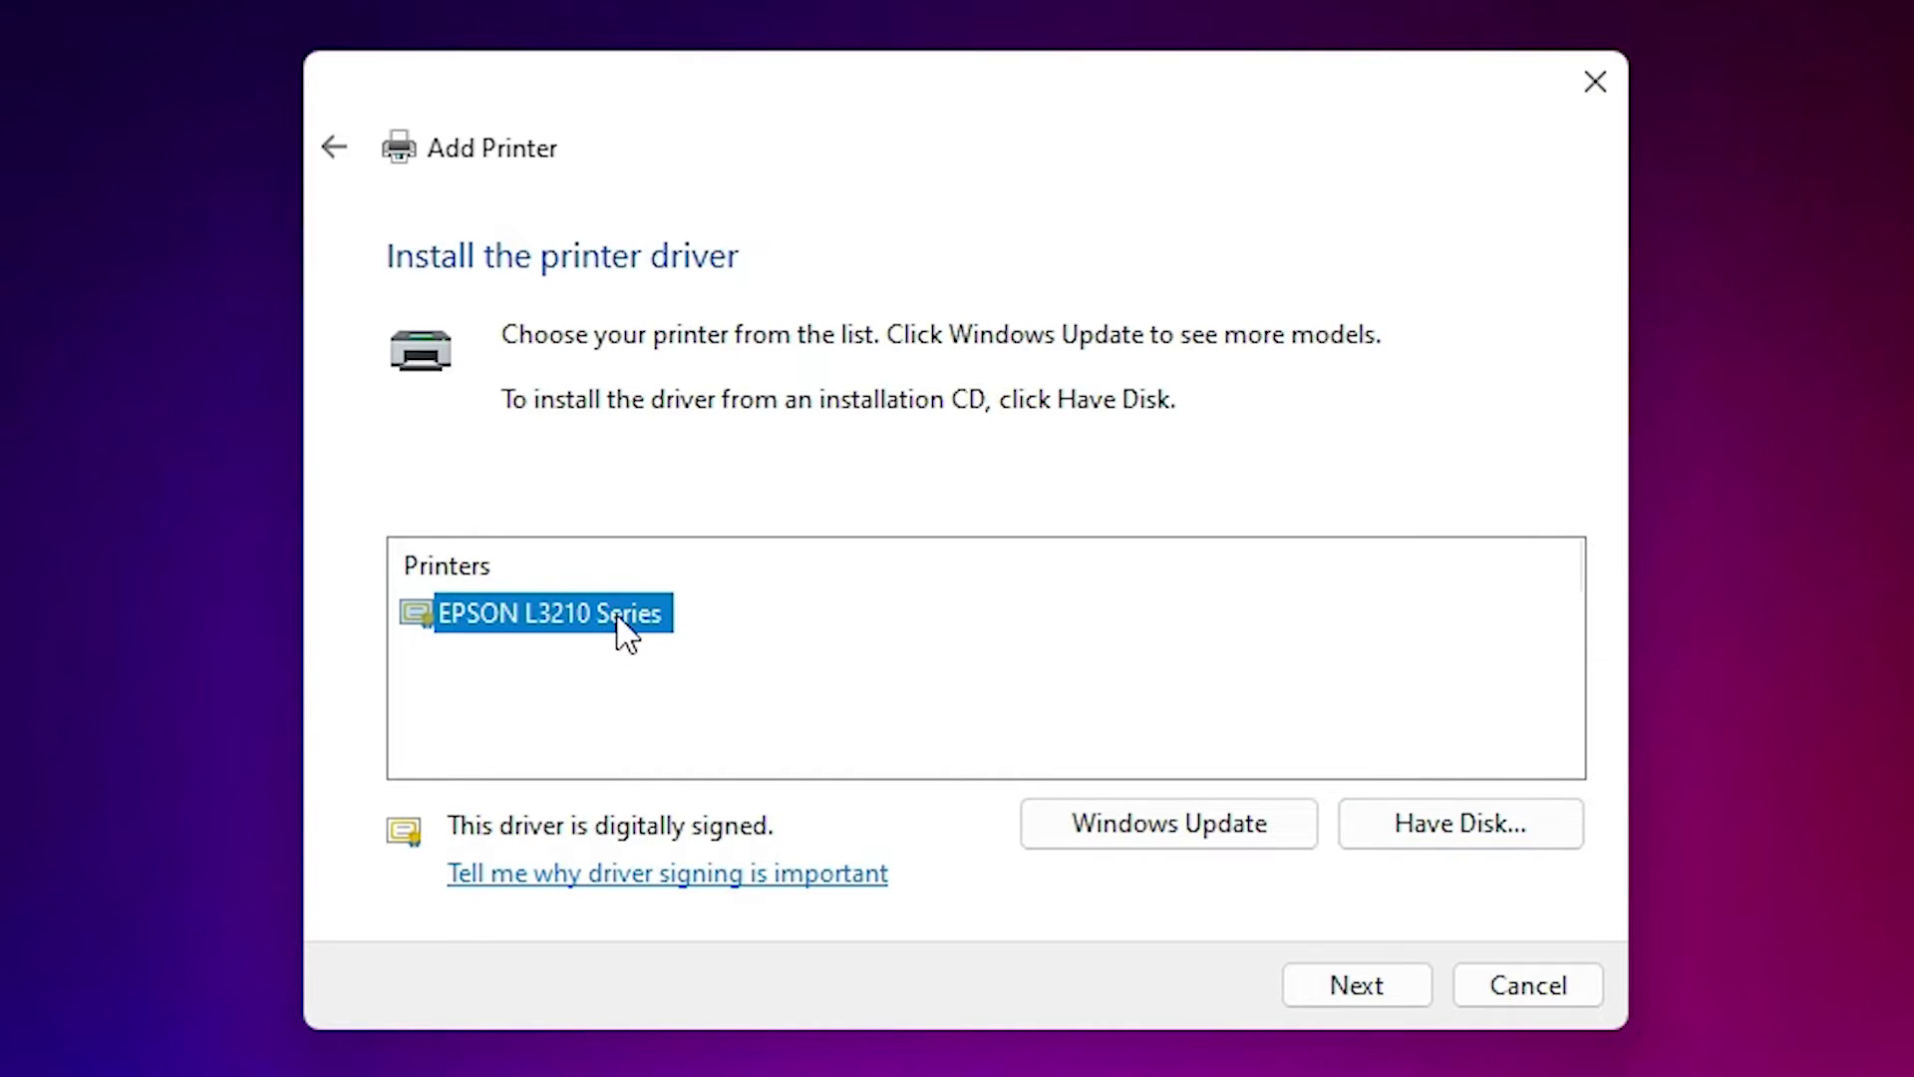
click(1356, 985)
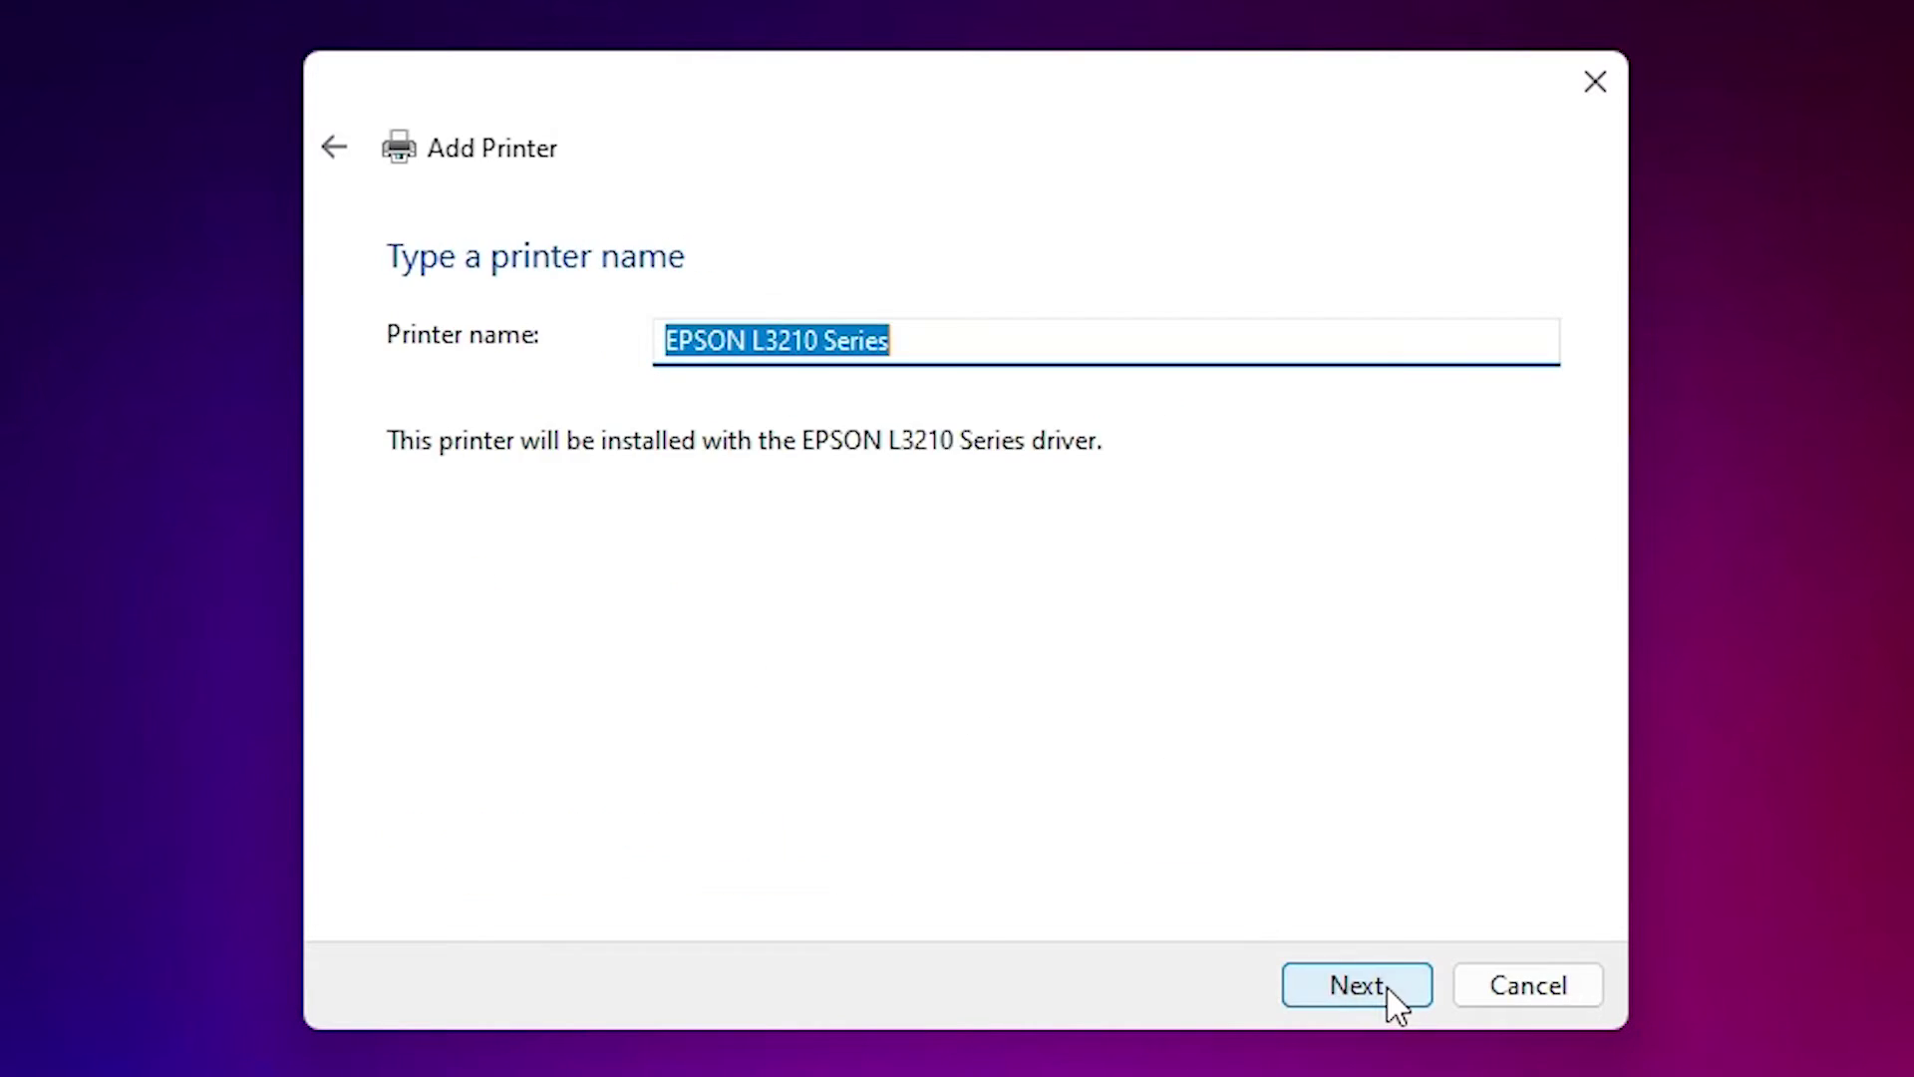
Name the printer 'EPSON L3210' by removing 'Series', then start the install
click(976, 354)
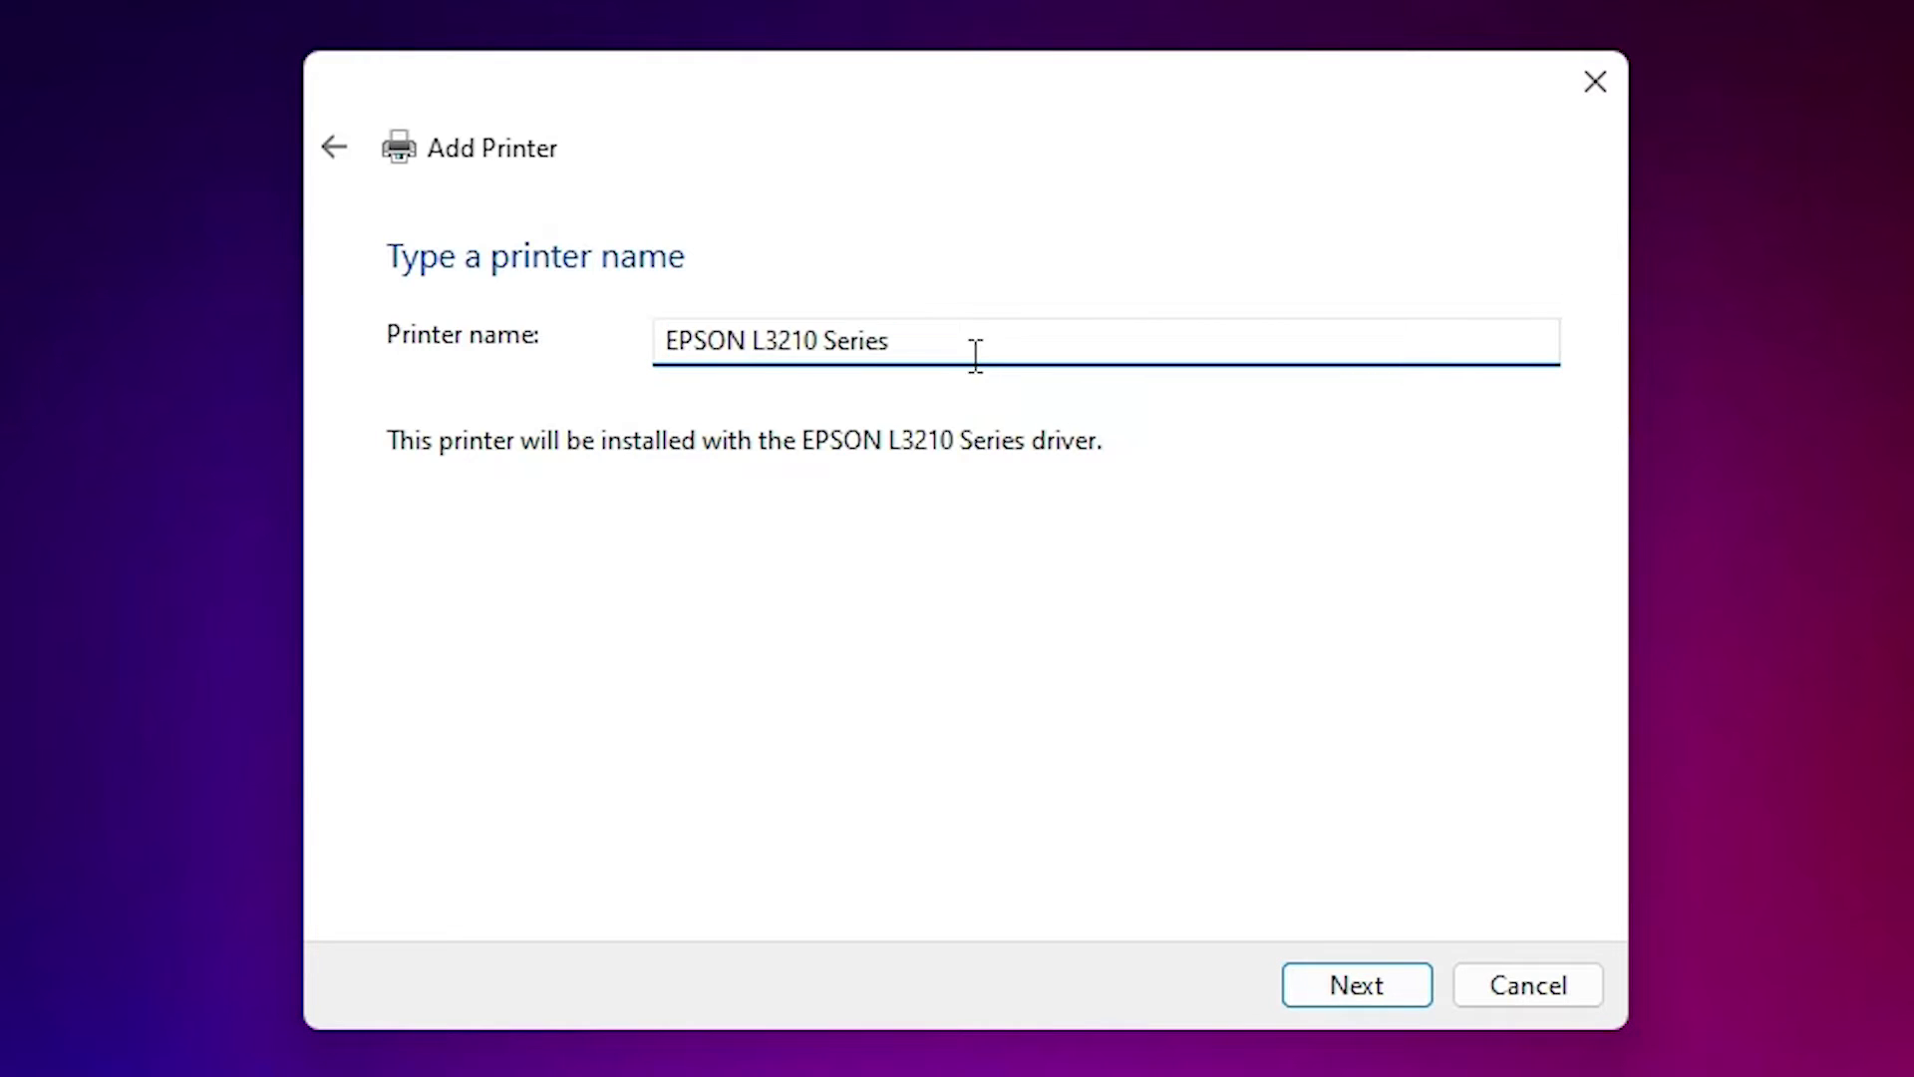
double_click(862, 344)
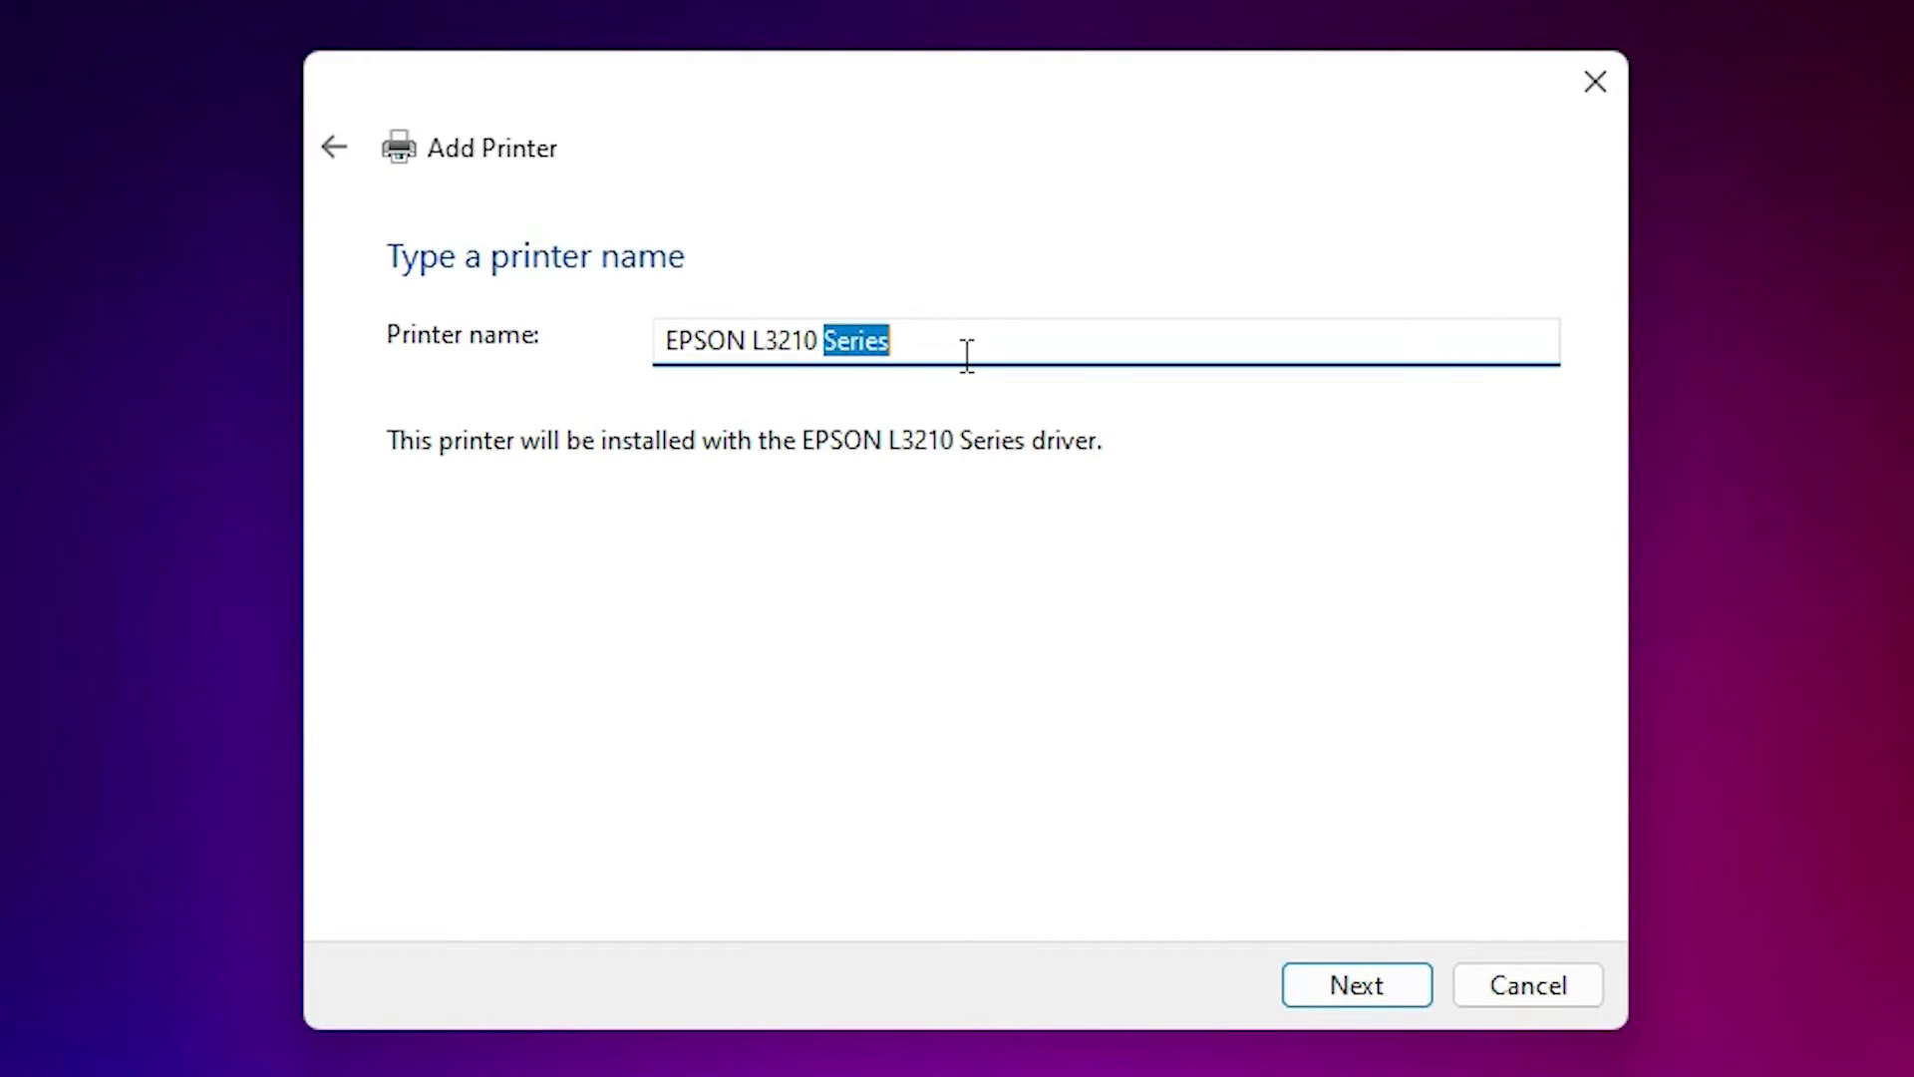
key(BackSpace)
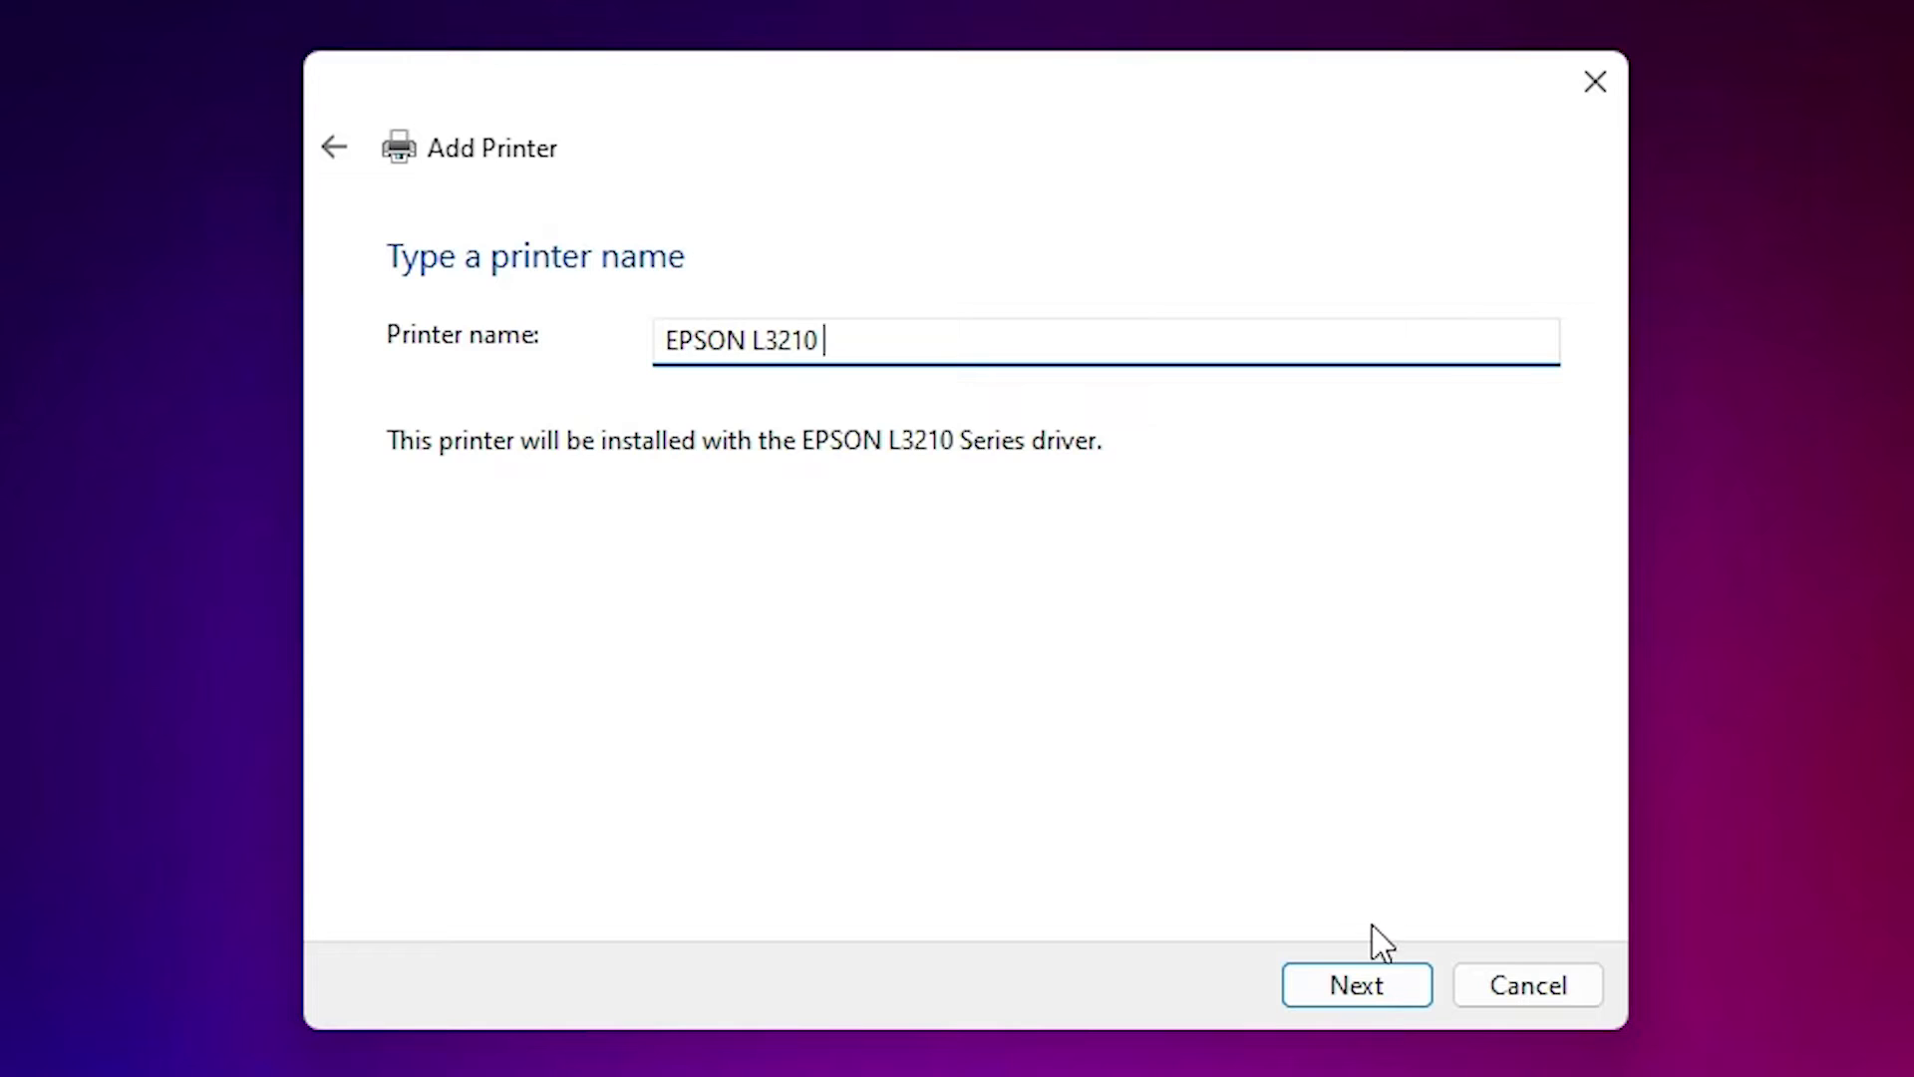
click(1369, 992)
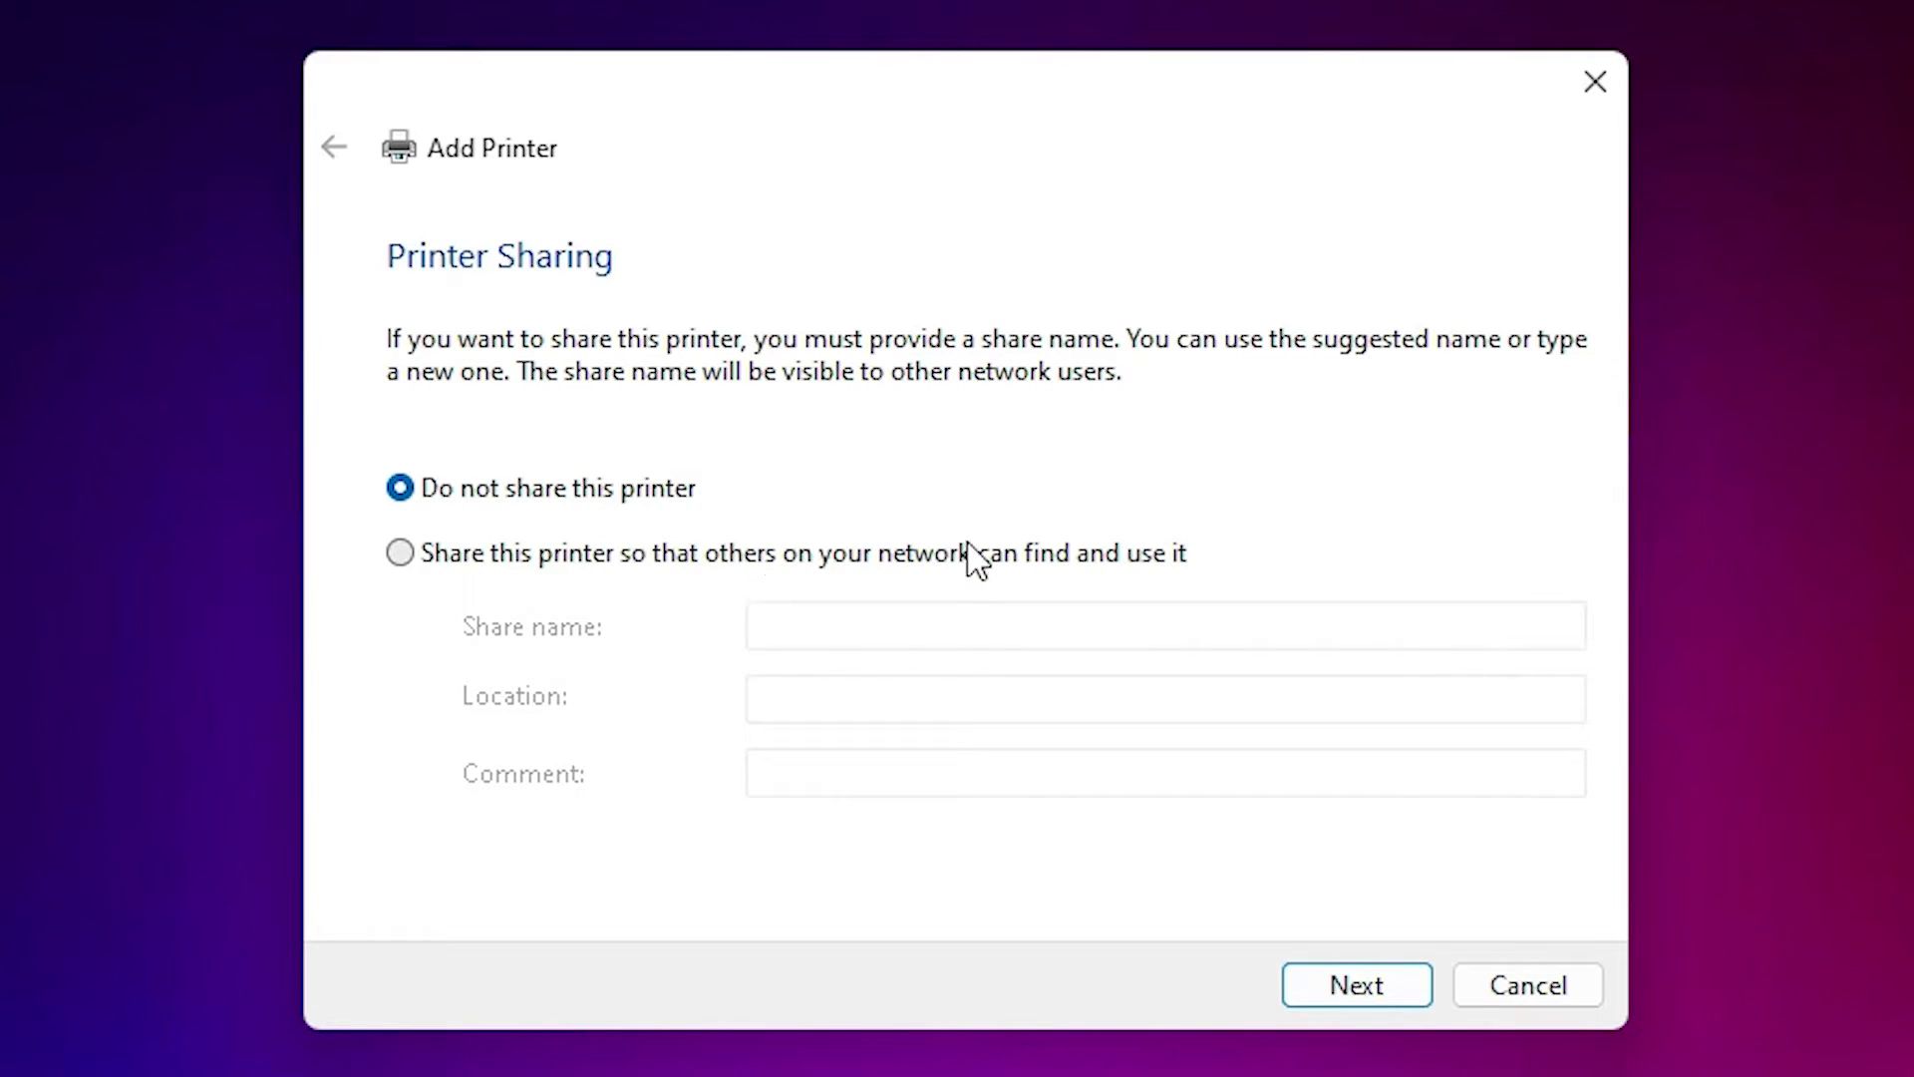
Set sharing to 'Do not share this printer' and continue to the final page
click(662, 577)
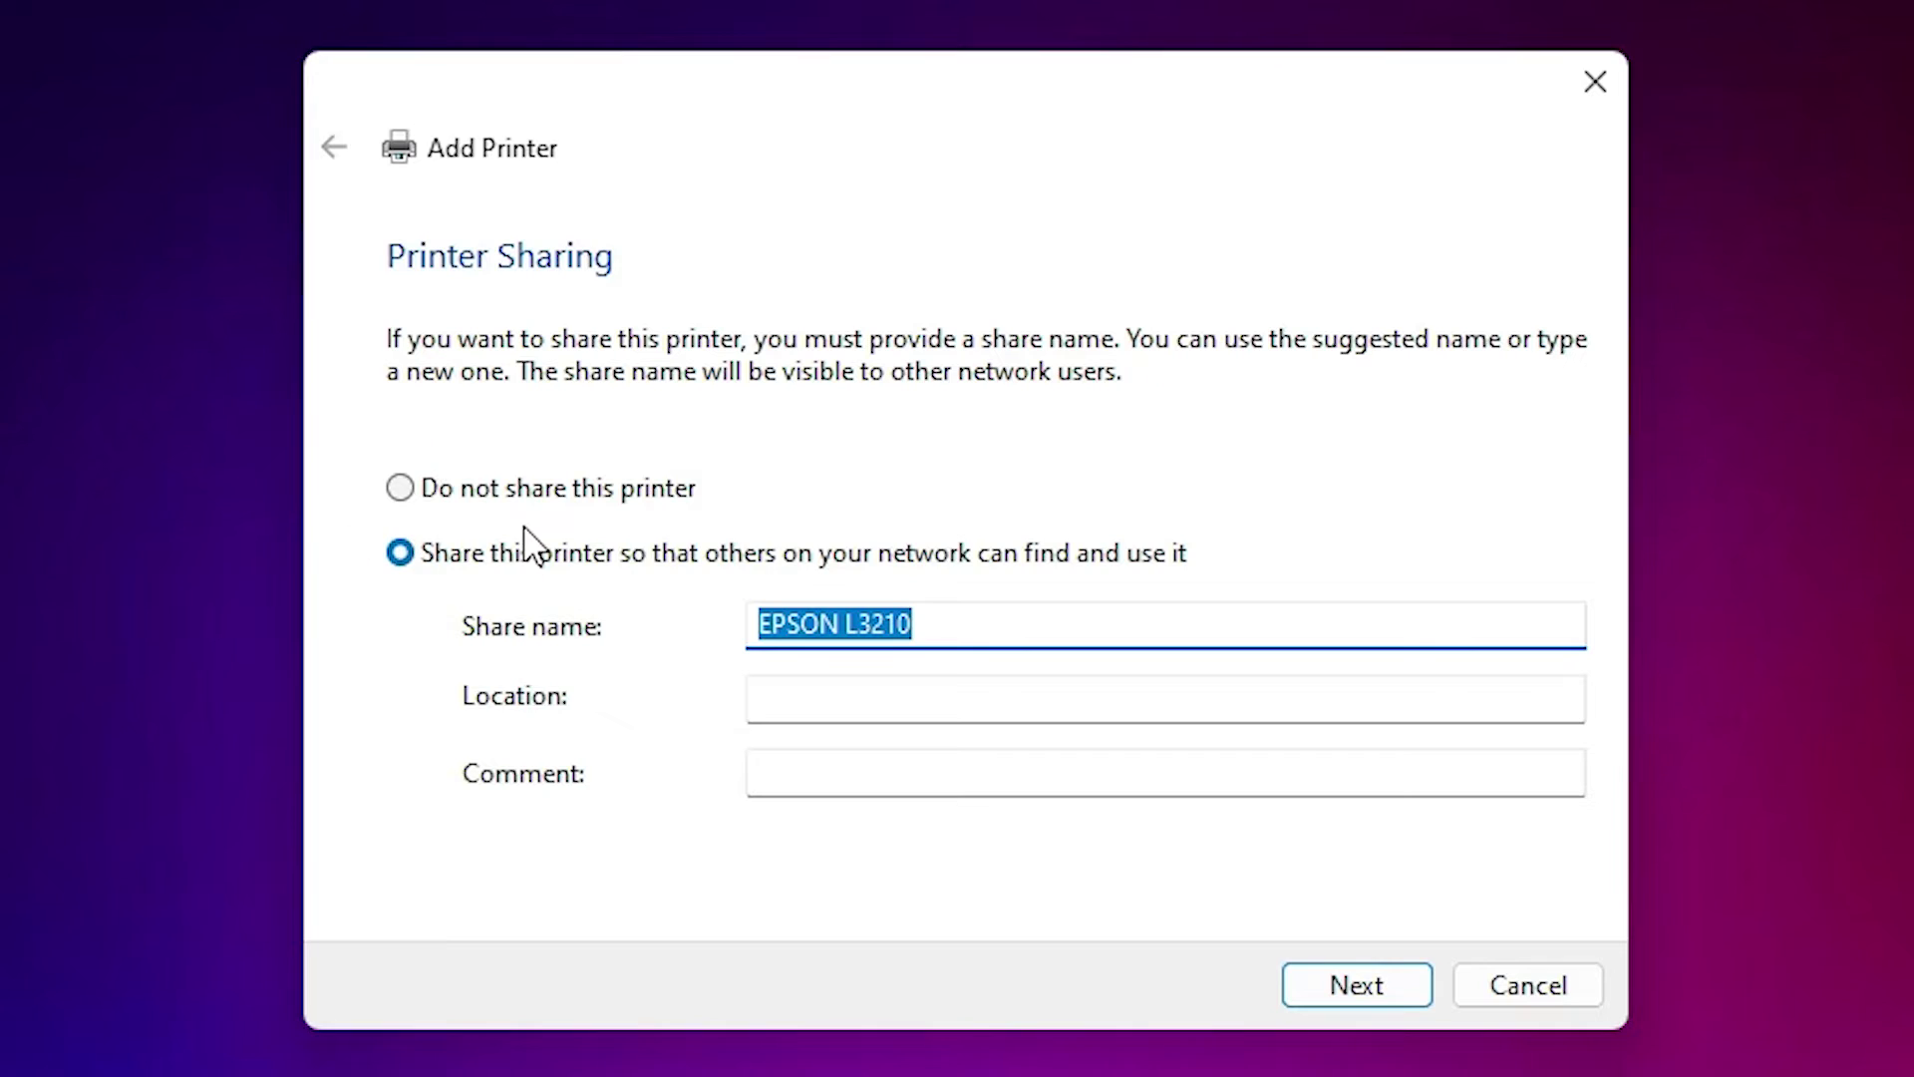
click(530, 496)
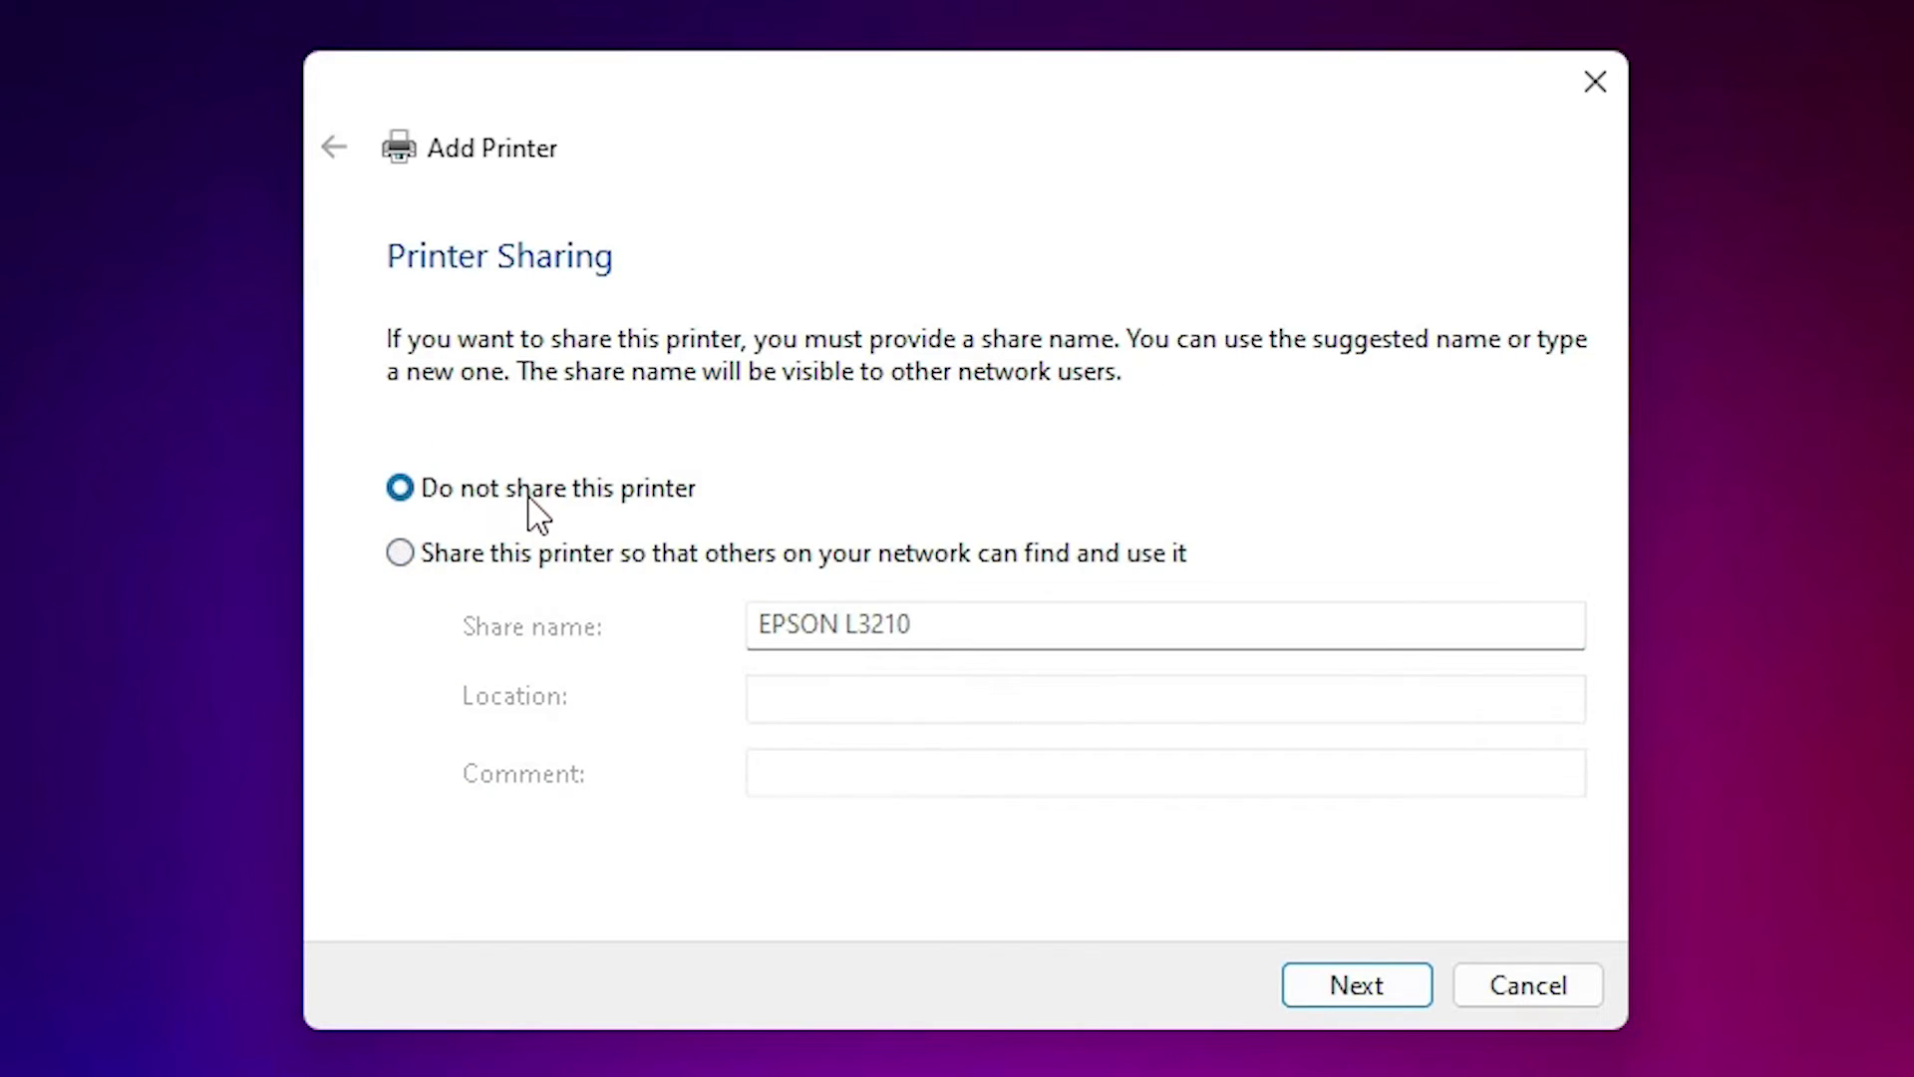
click(1318, 993)
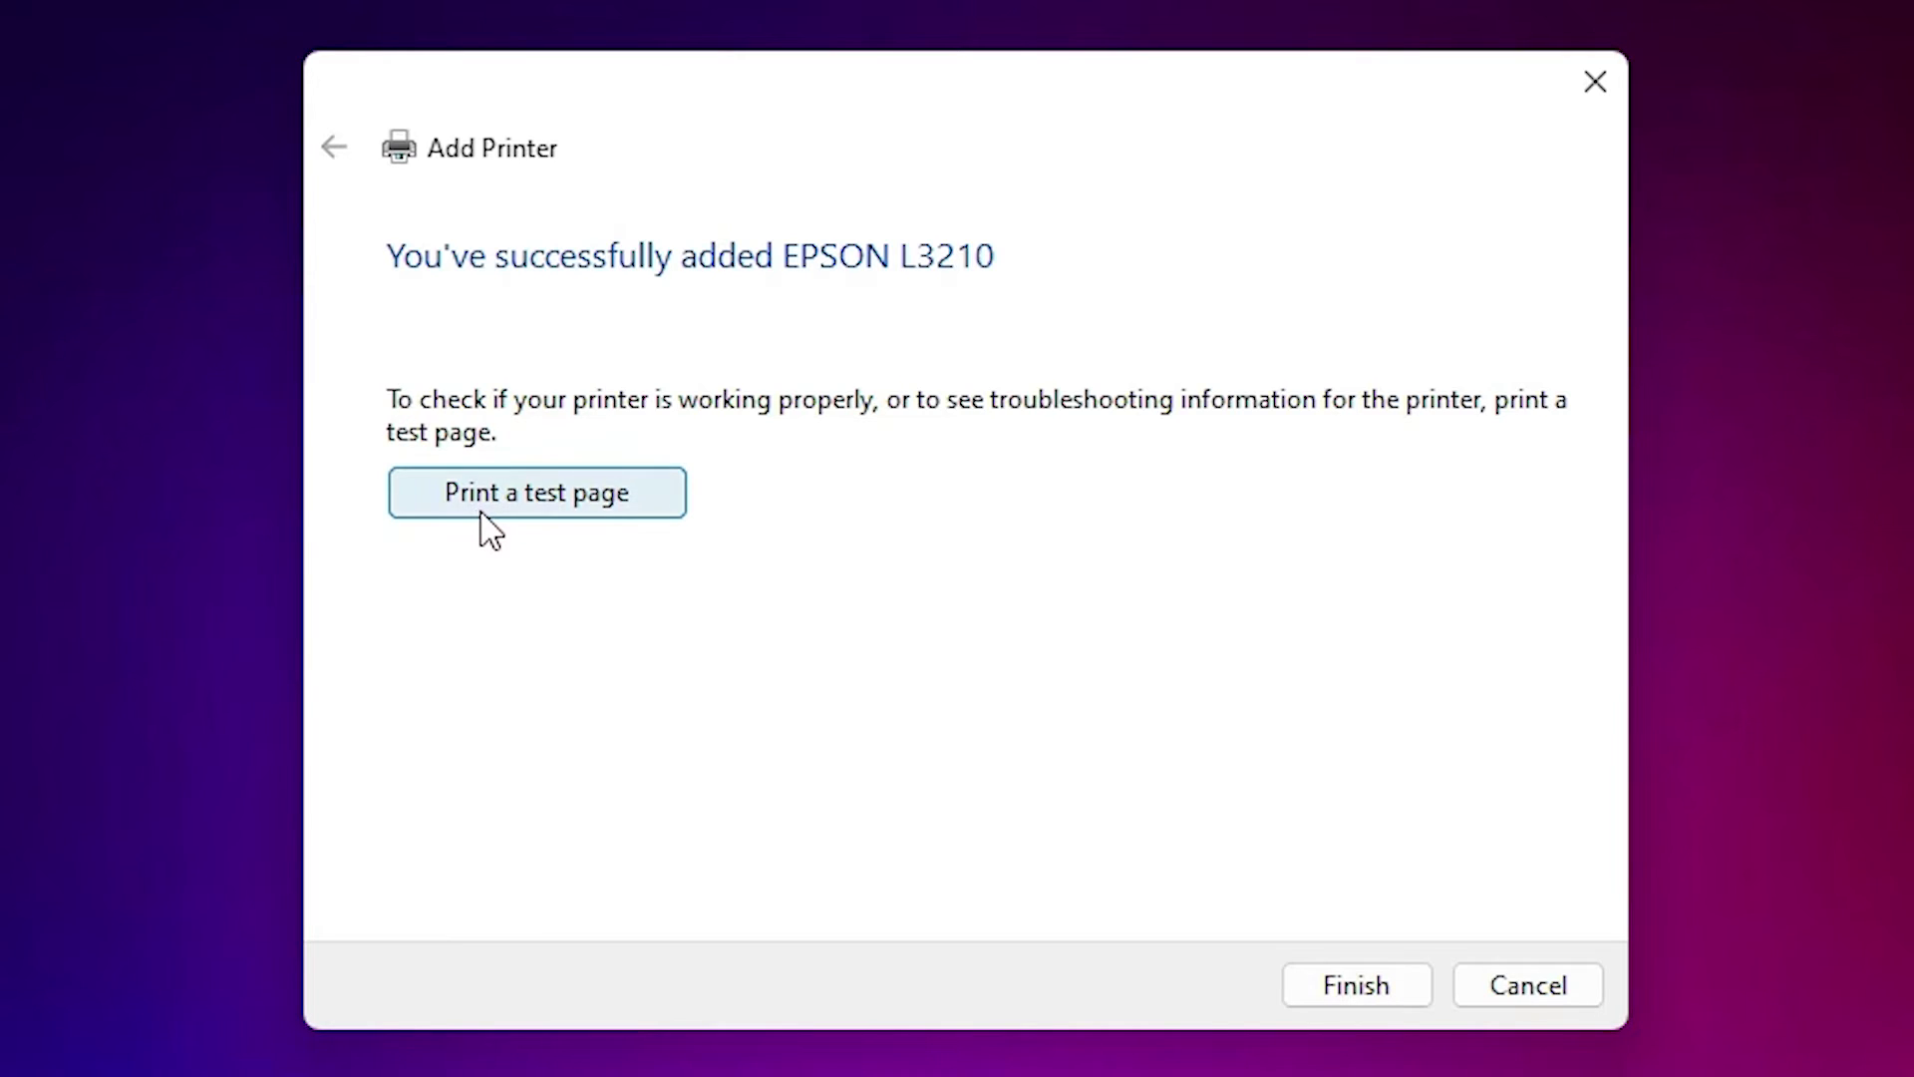
Finish the Add Printer wizard and restart the PC from the Start menu Power options
click(1348, 980)
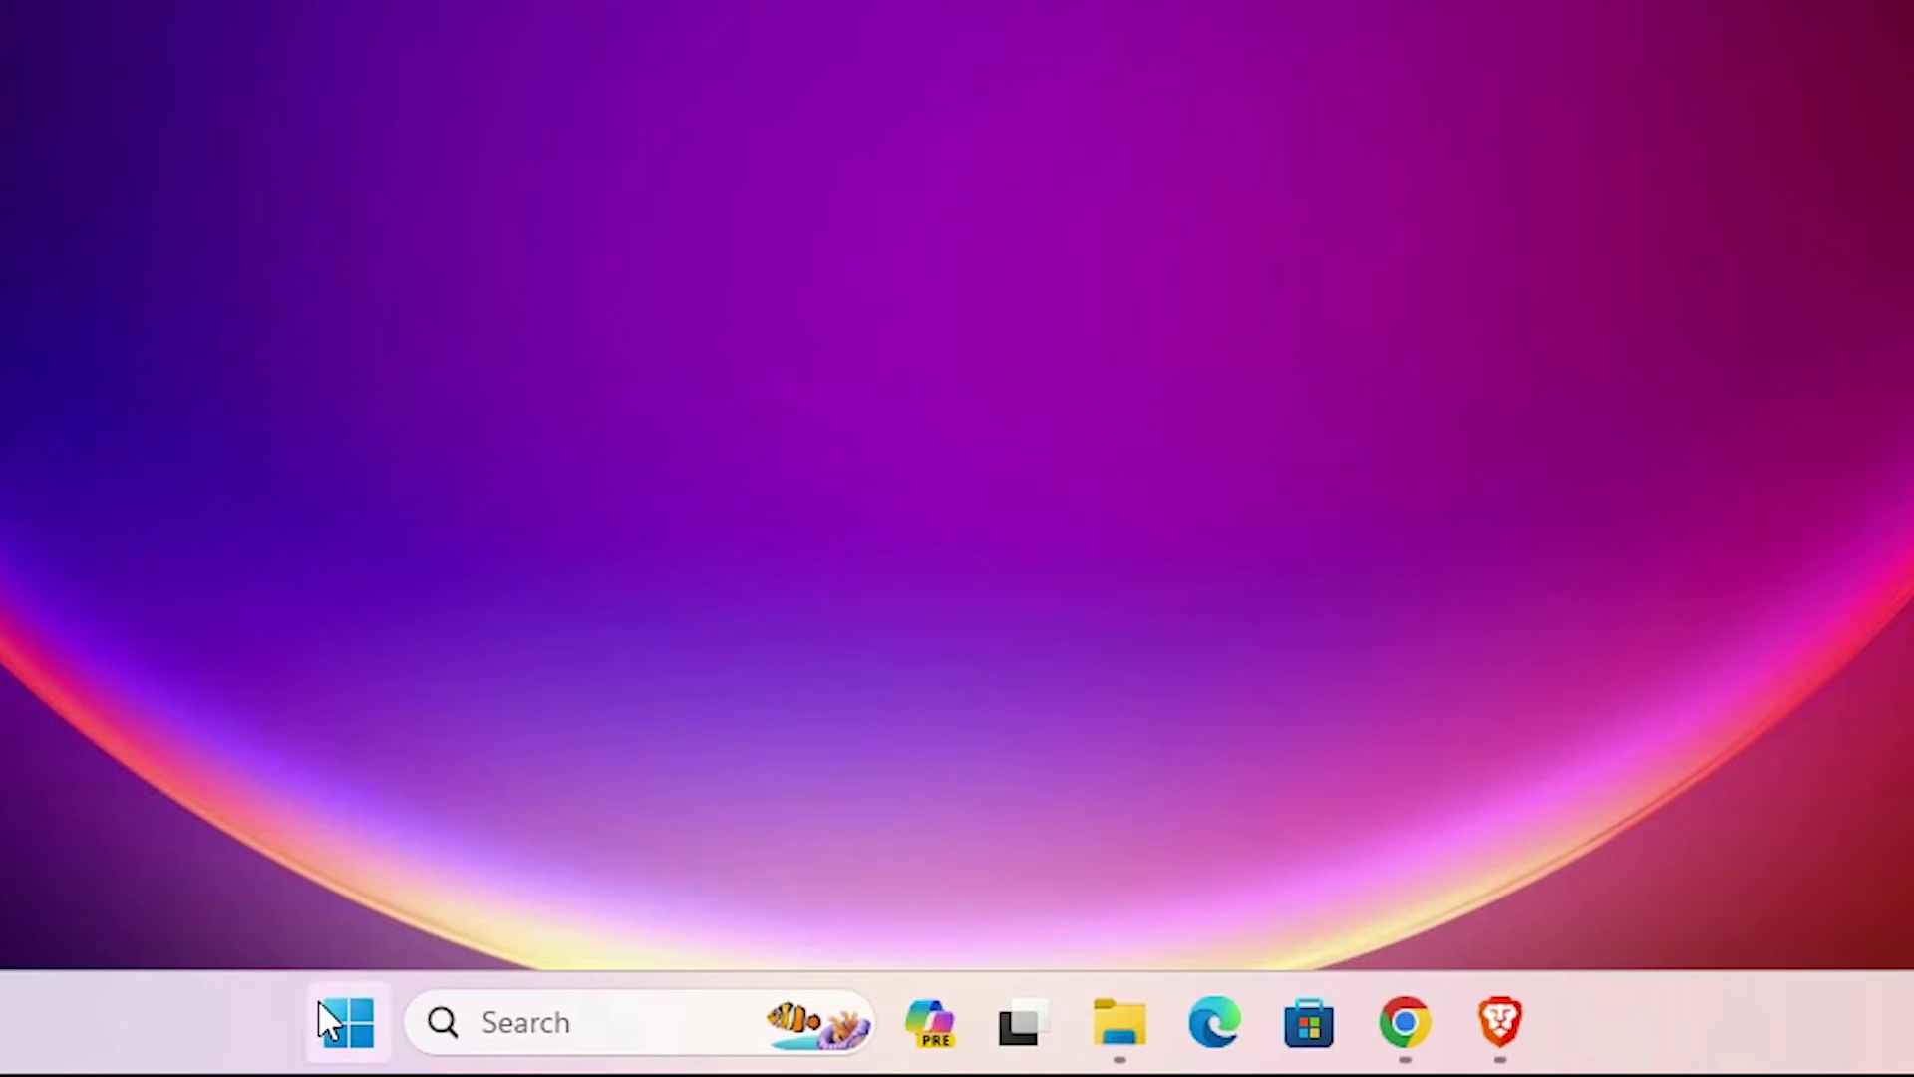
click(334, 1022)
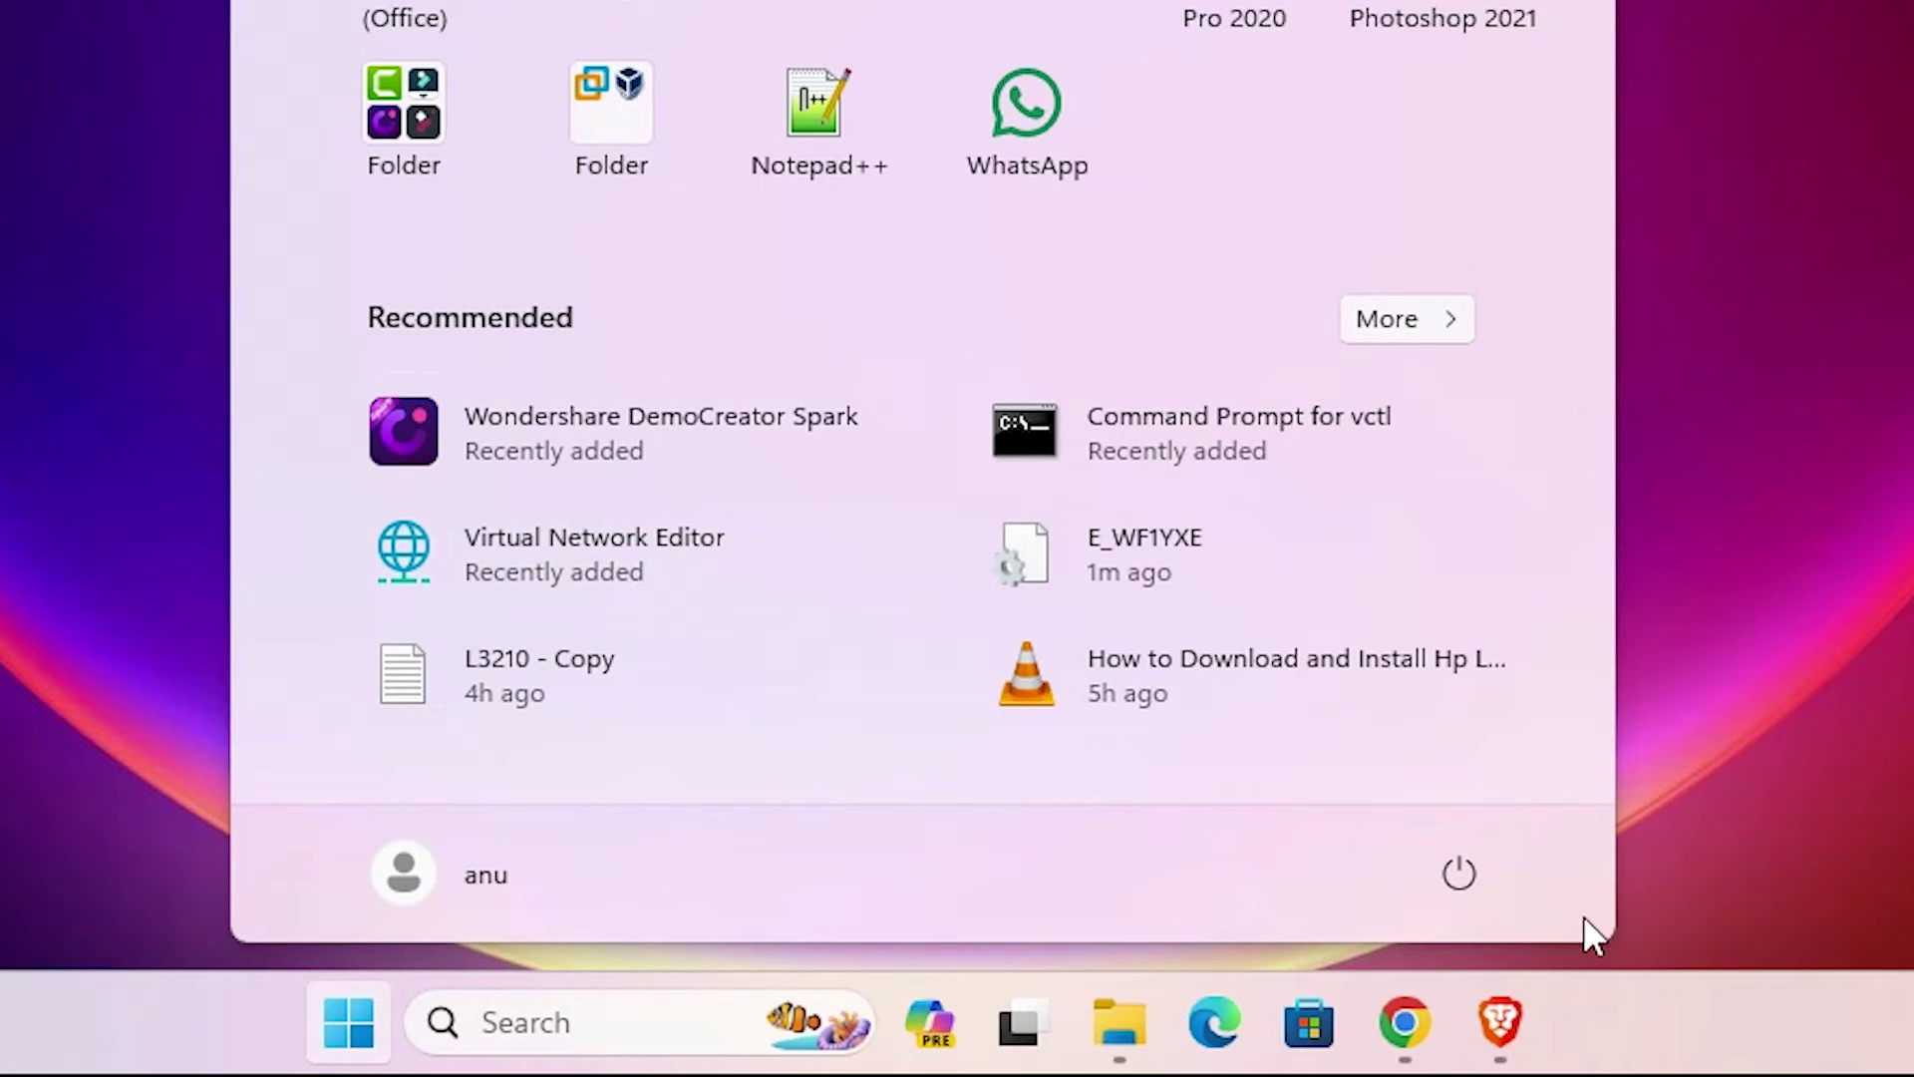
click(1483, 894)
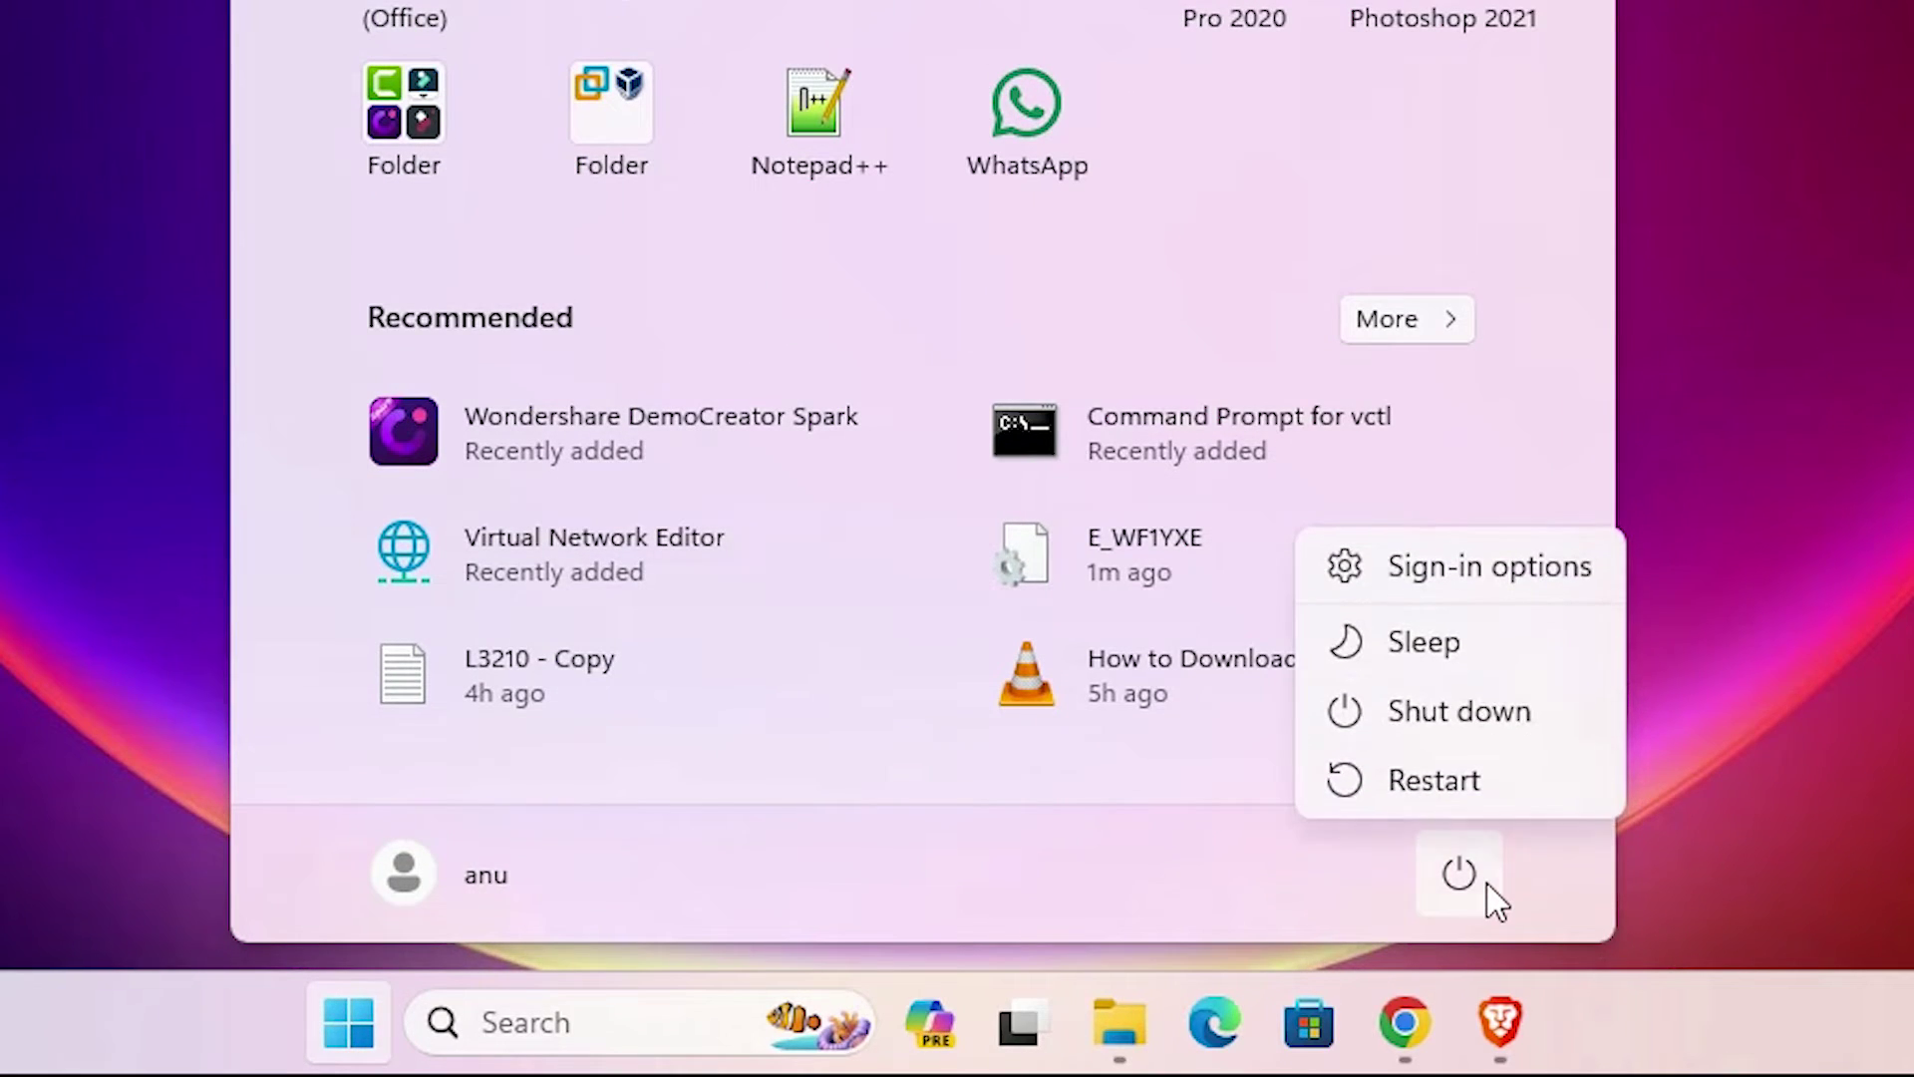
click(1486, 793)
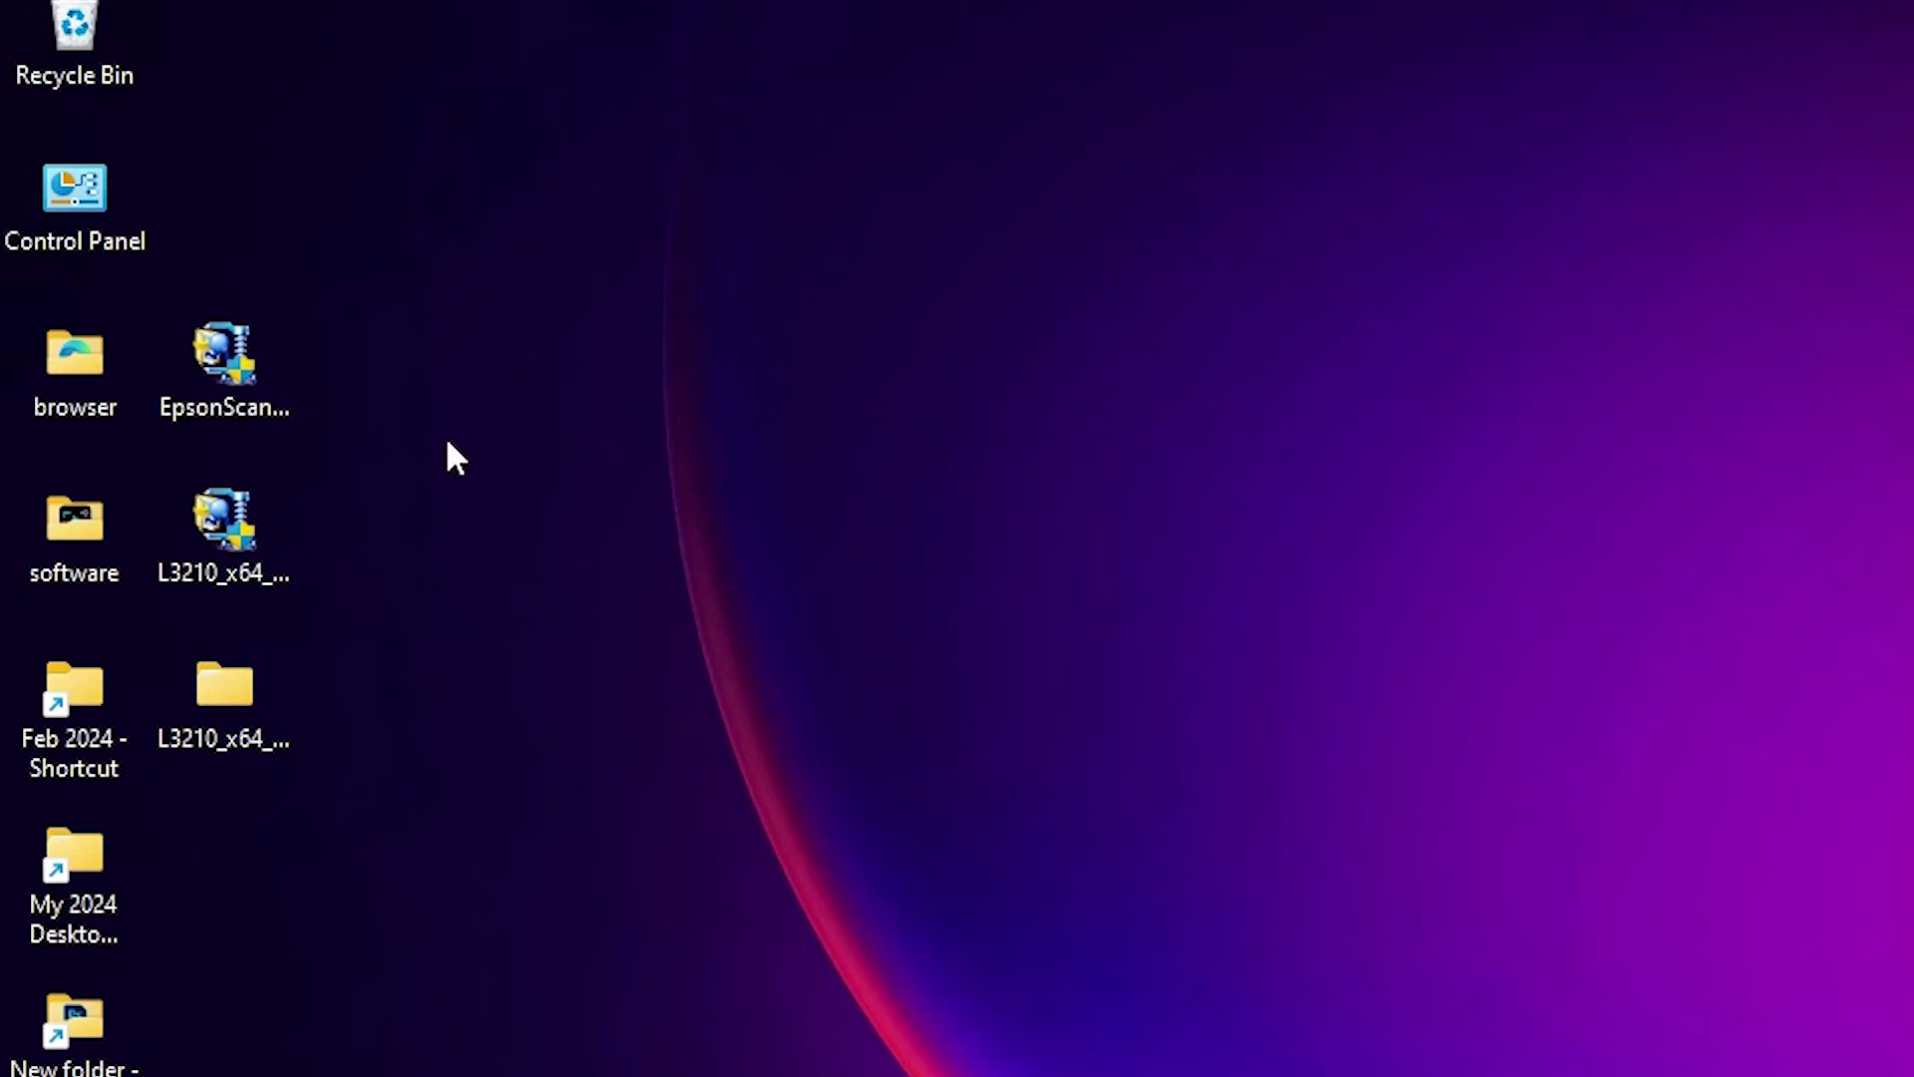
Run the EpsonScan installer as administrator, accept the licence and complete the Epson Scan 2 install
right_click(217, 384)
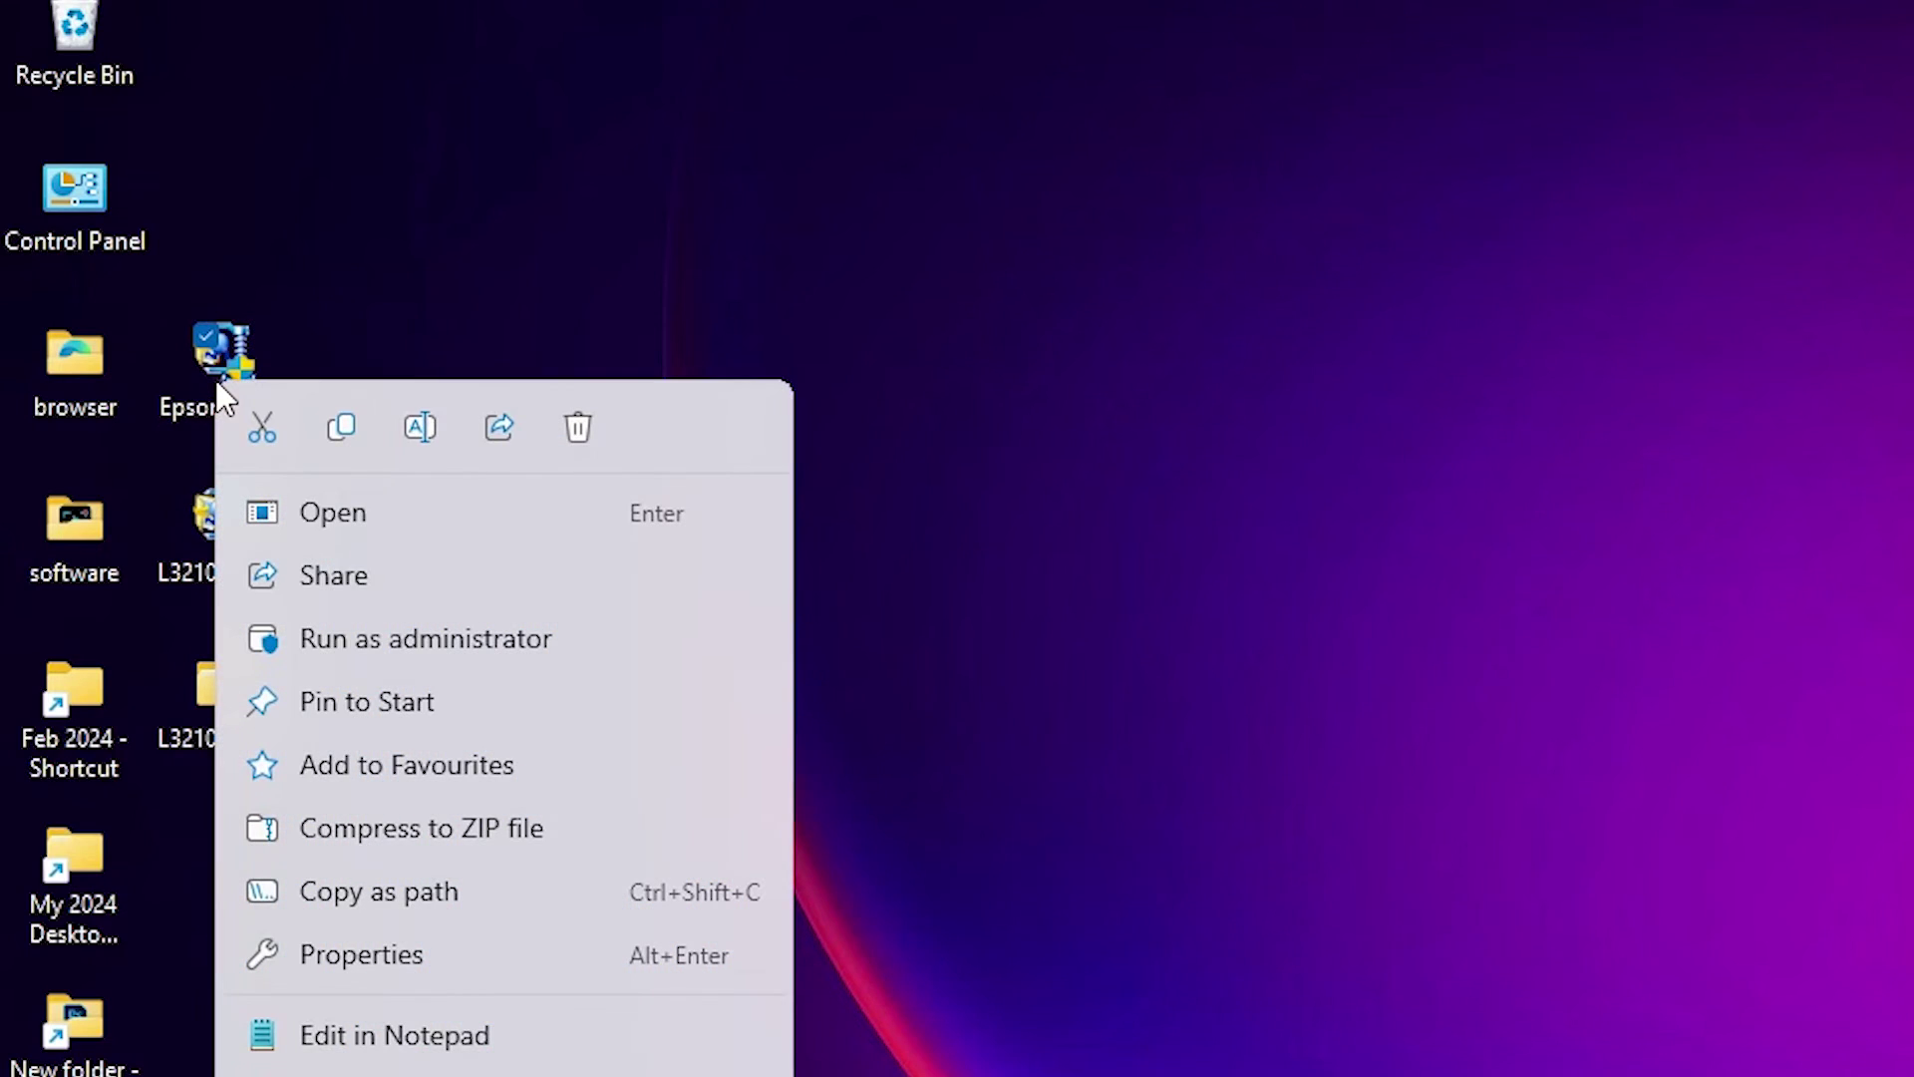
click(367, 620)
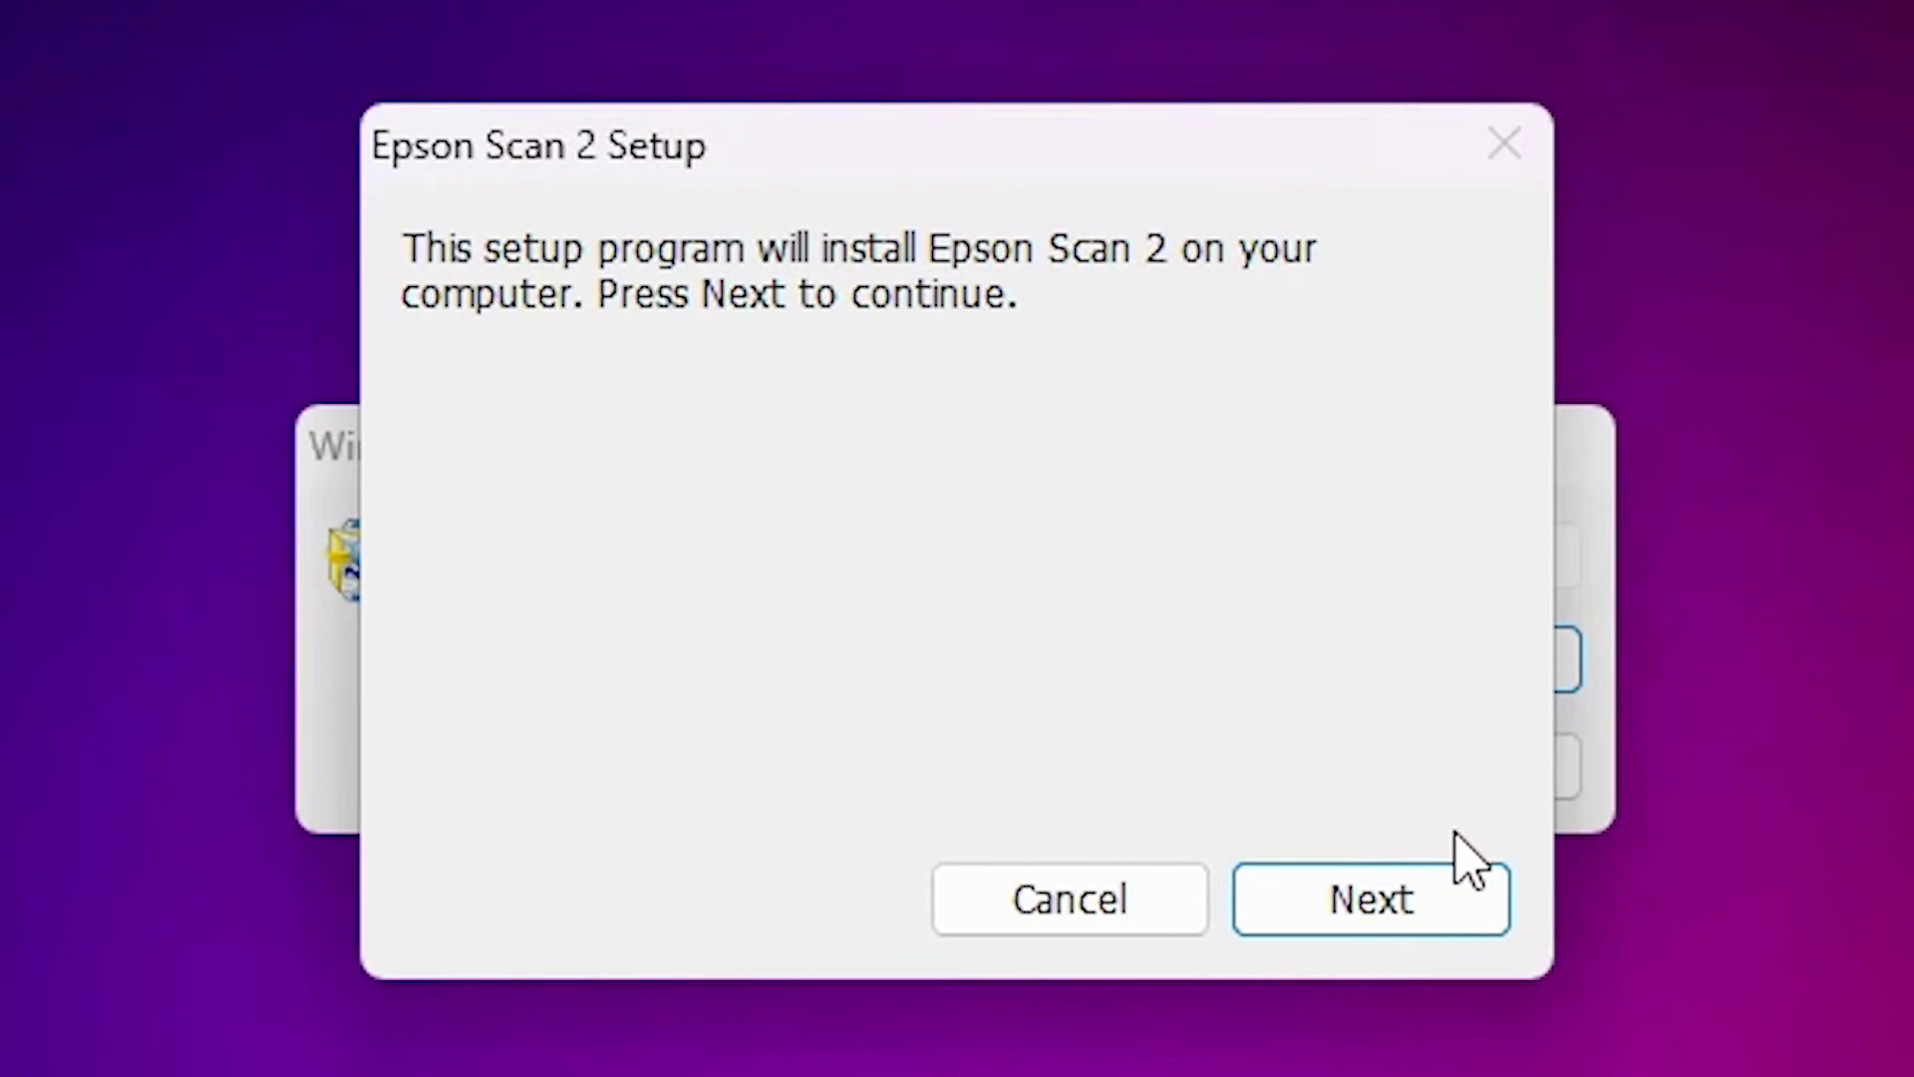
click(1303, 746)
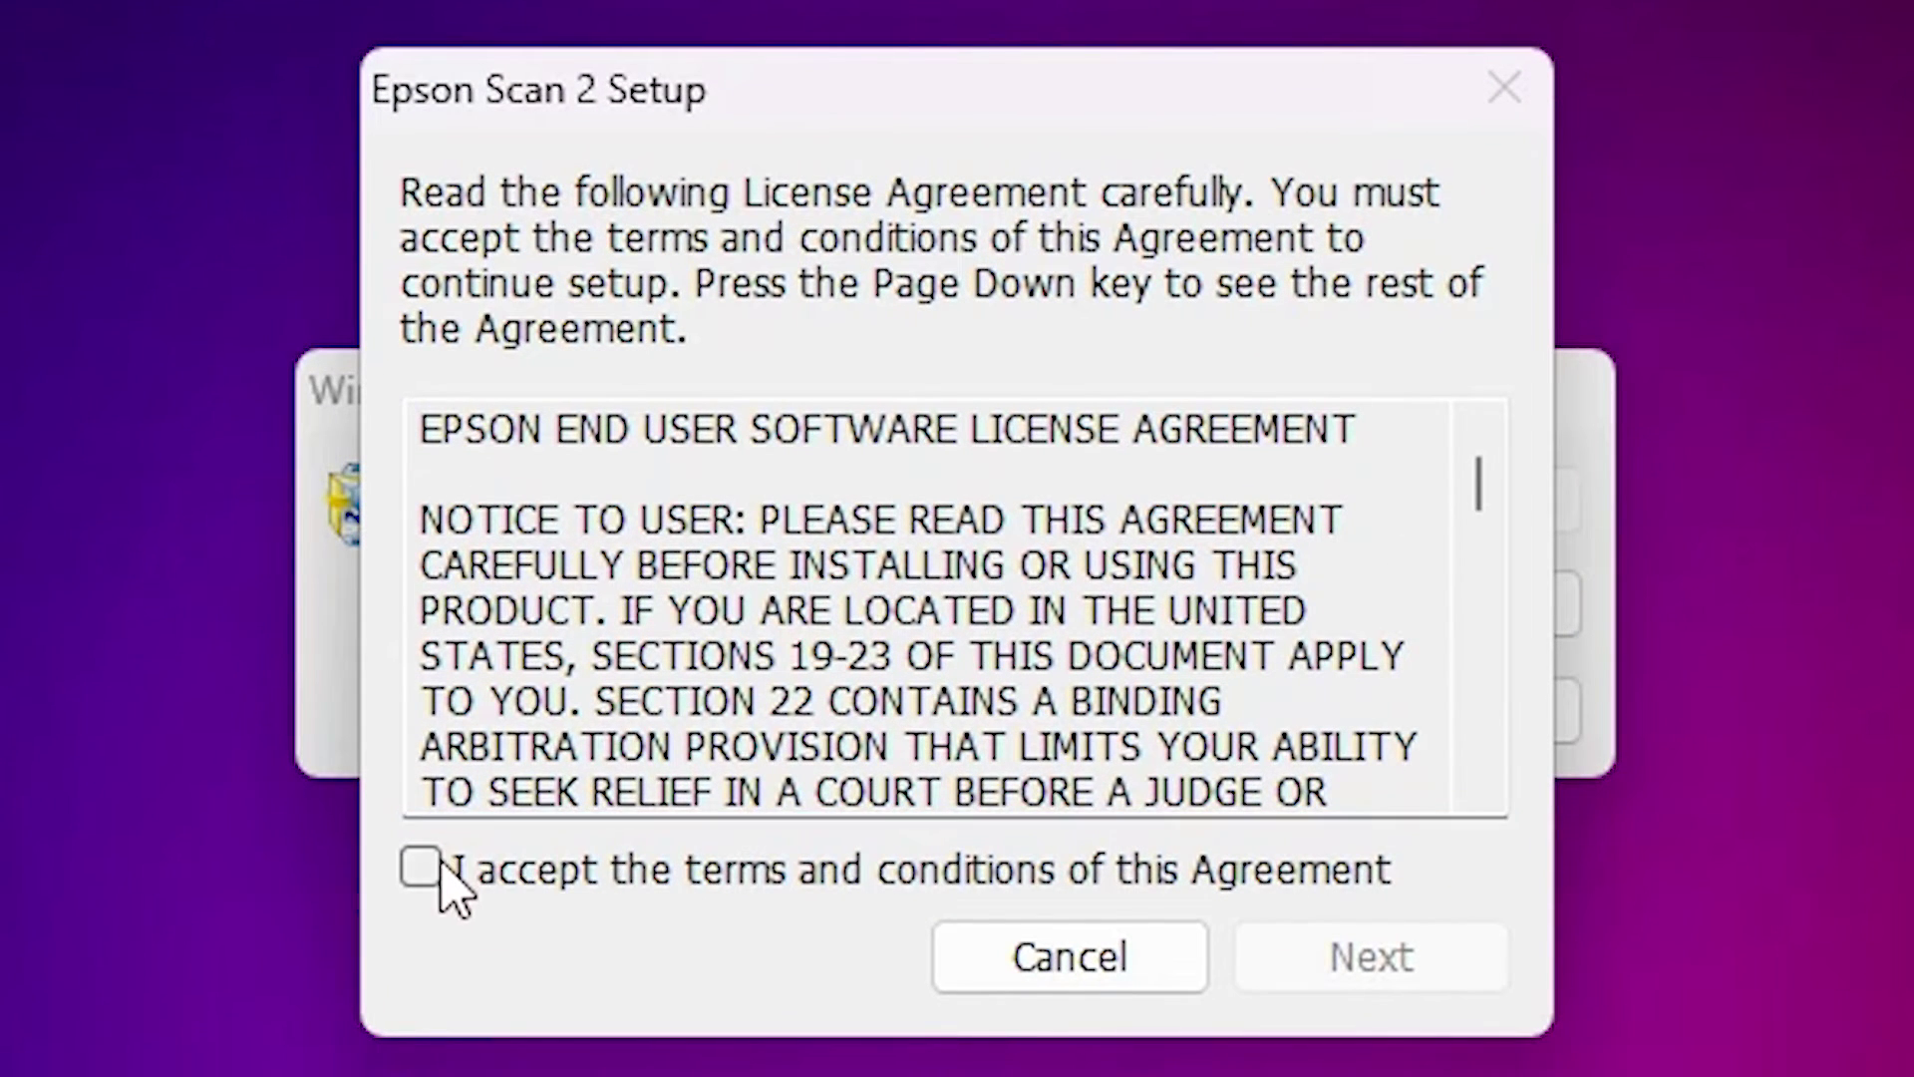
click(438, 921)
click(1350, 961)
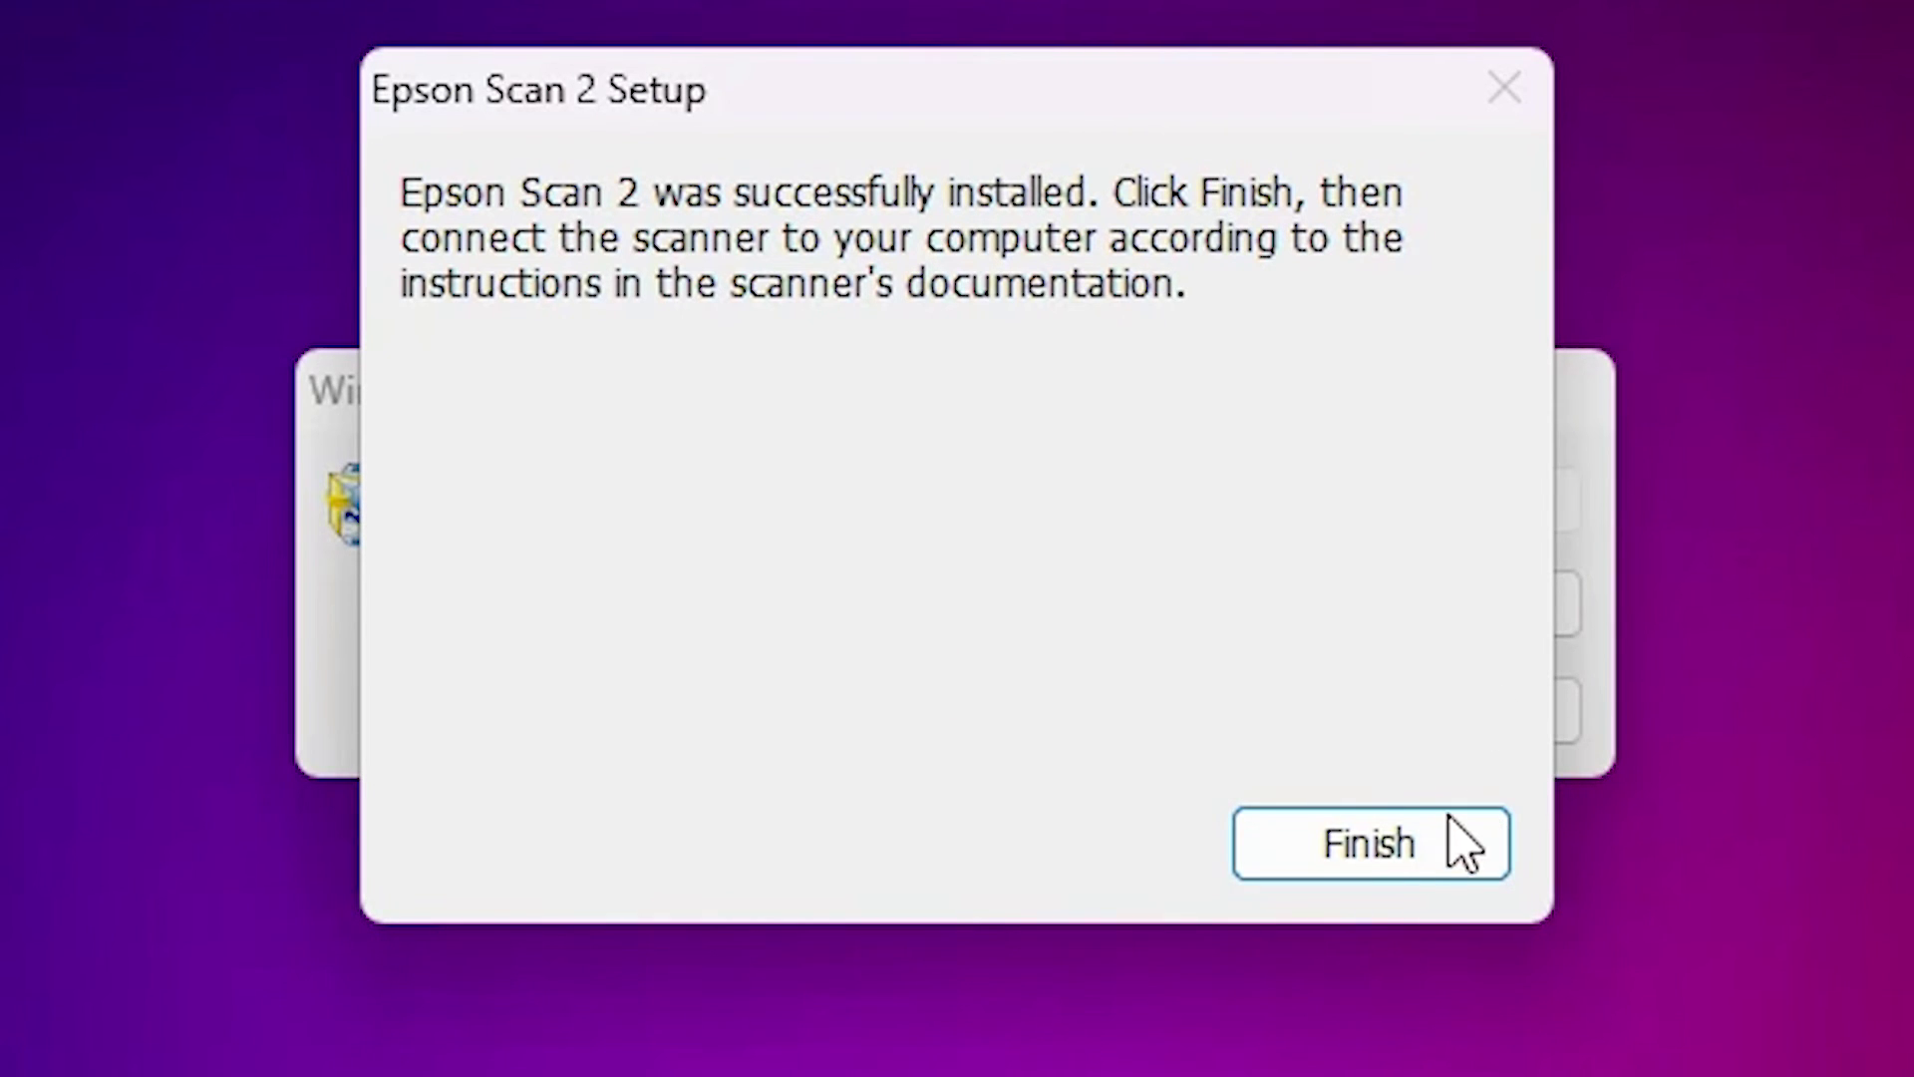
click(1408, 859)
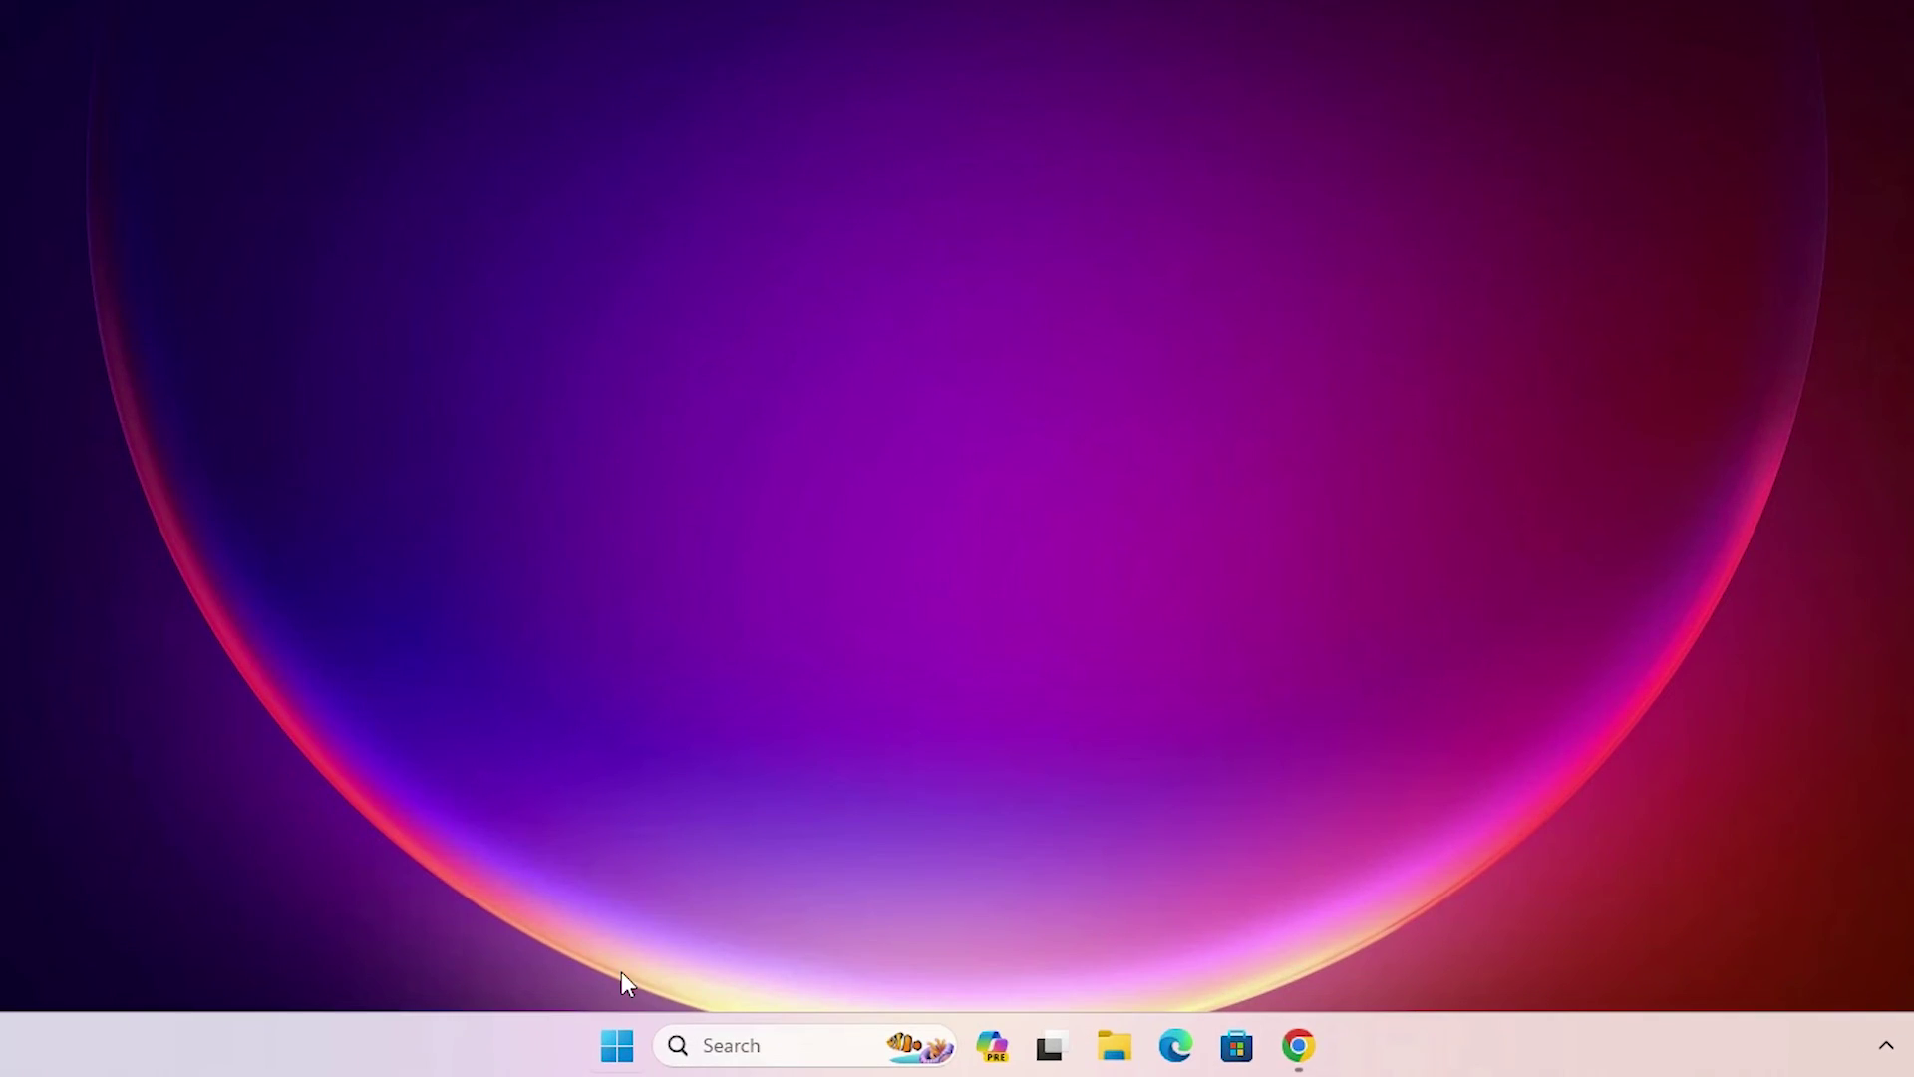
Search Start for 'pr' and launch the Printers & scanners settings page
click(710, 1054)
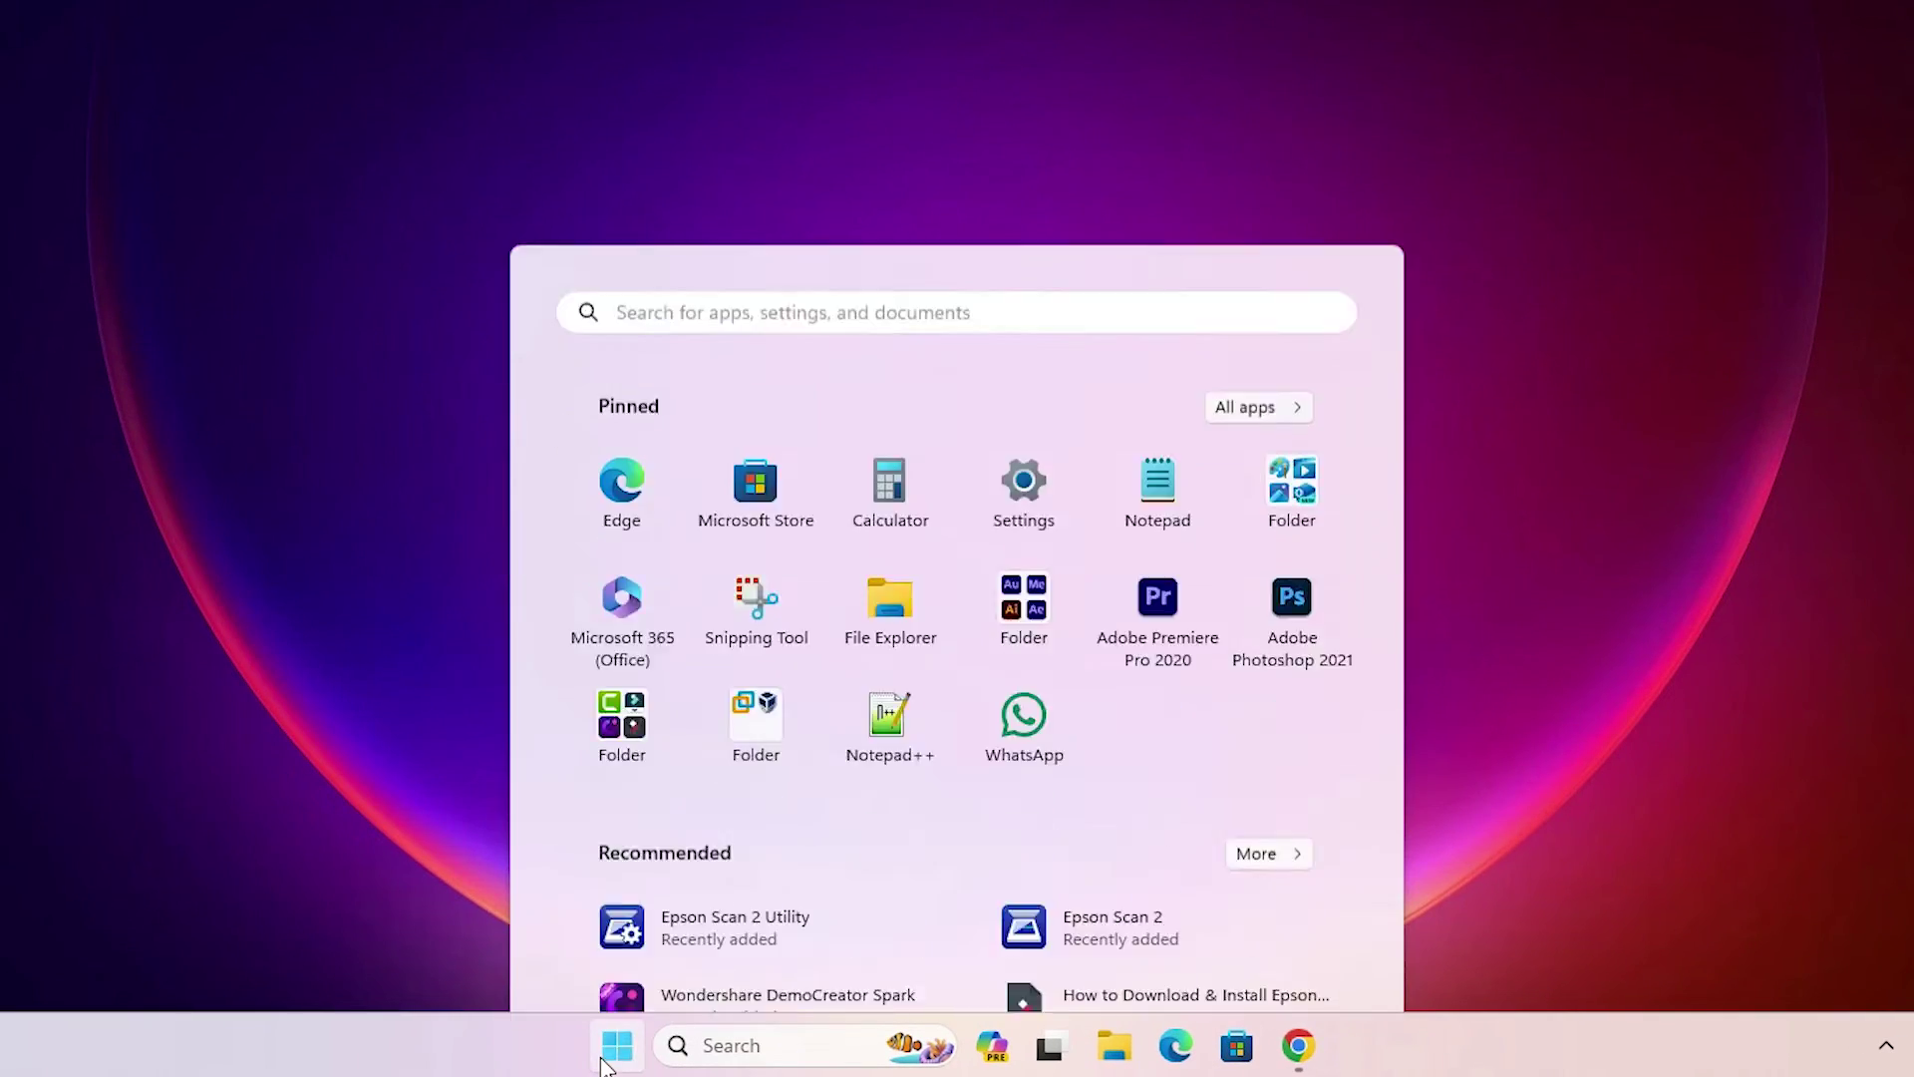
text(pr)
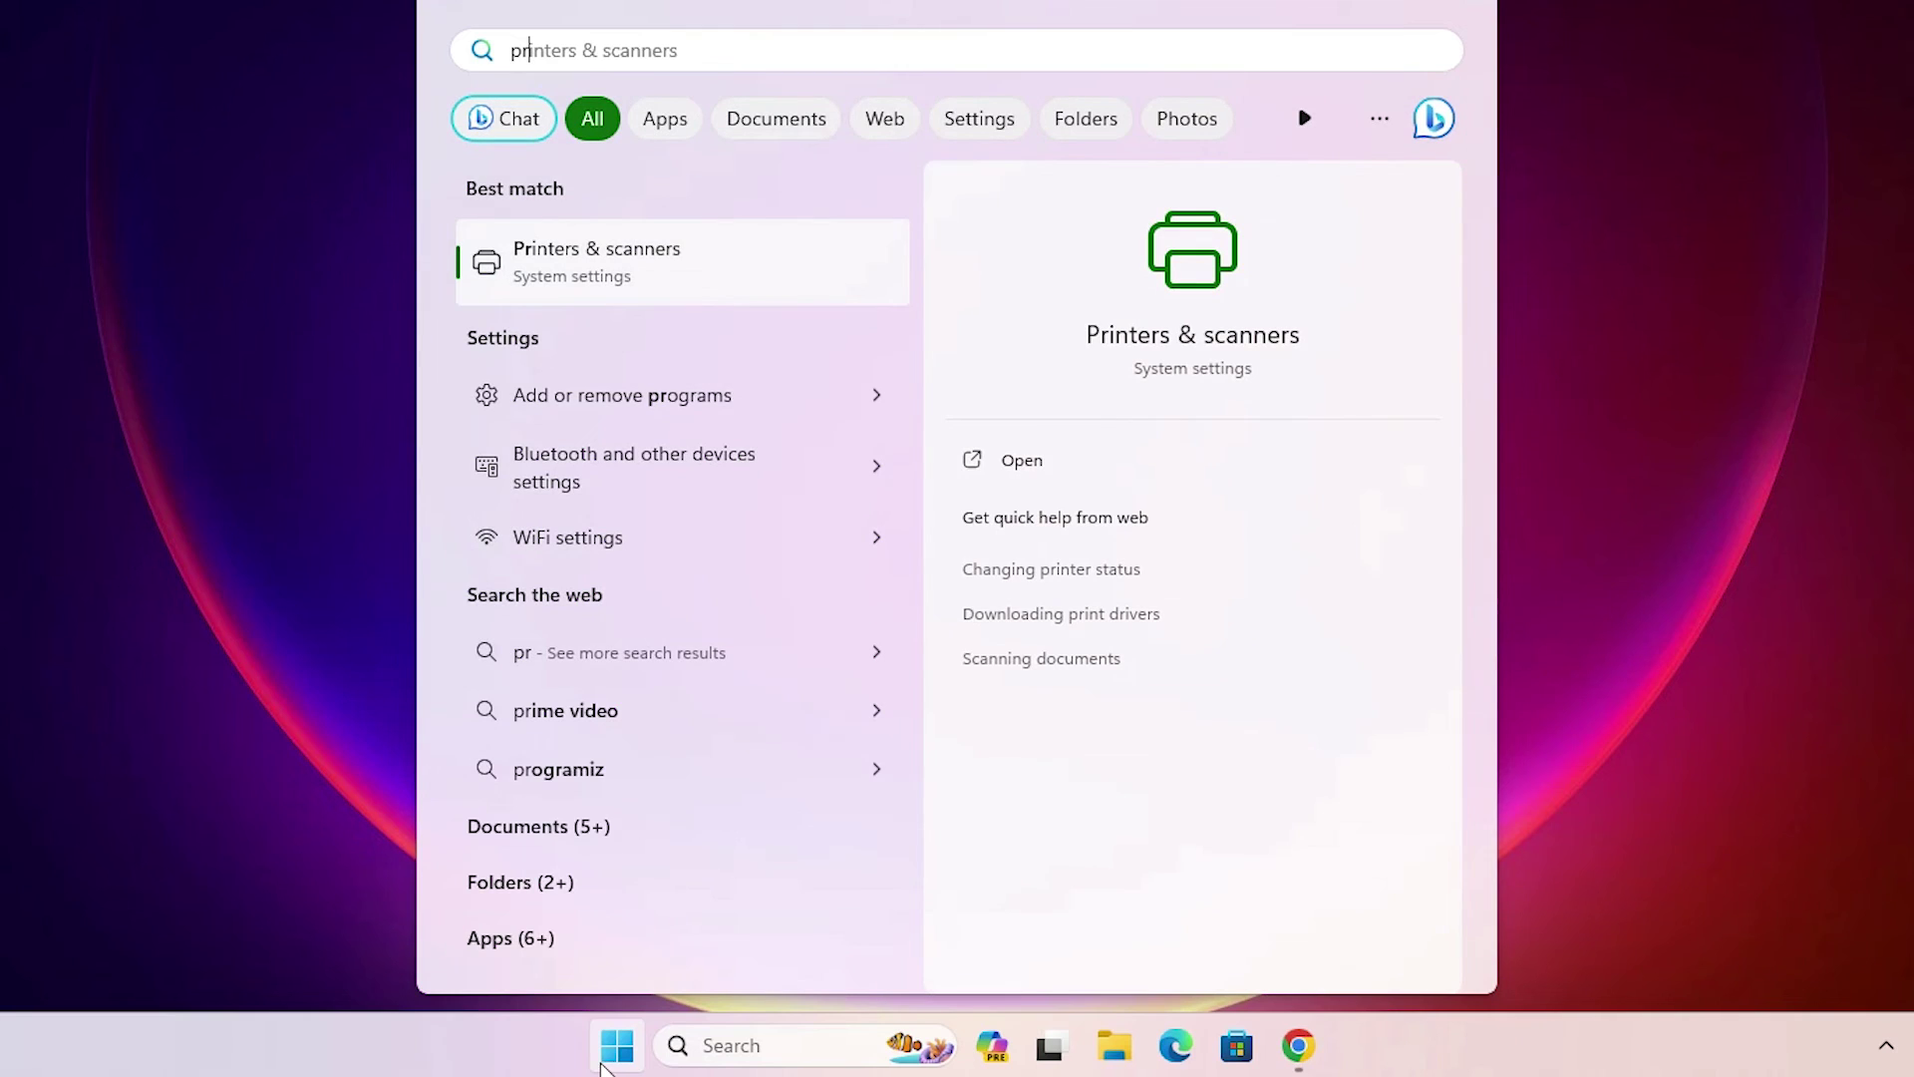
click(613, 264)
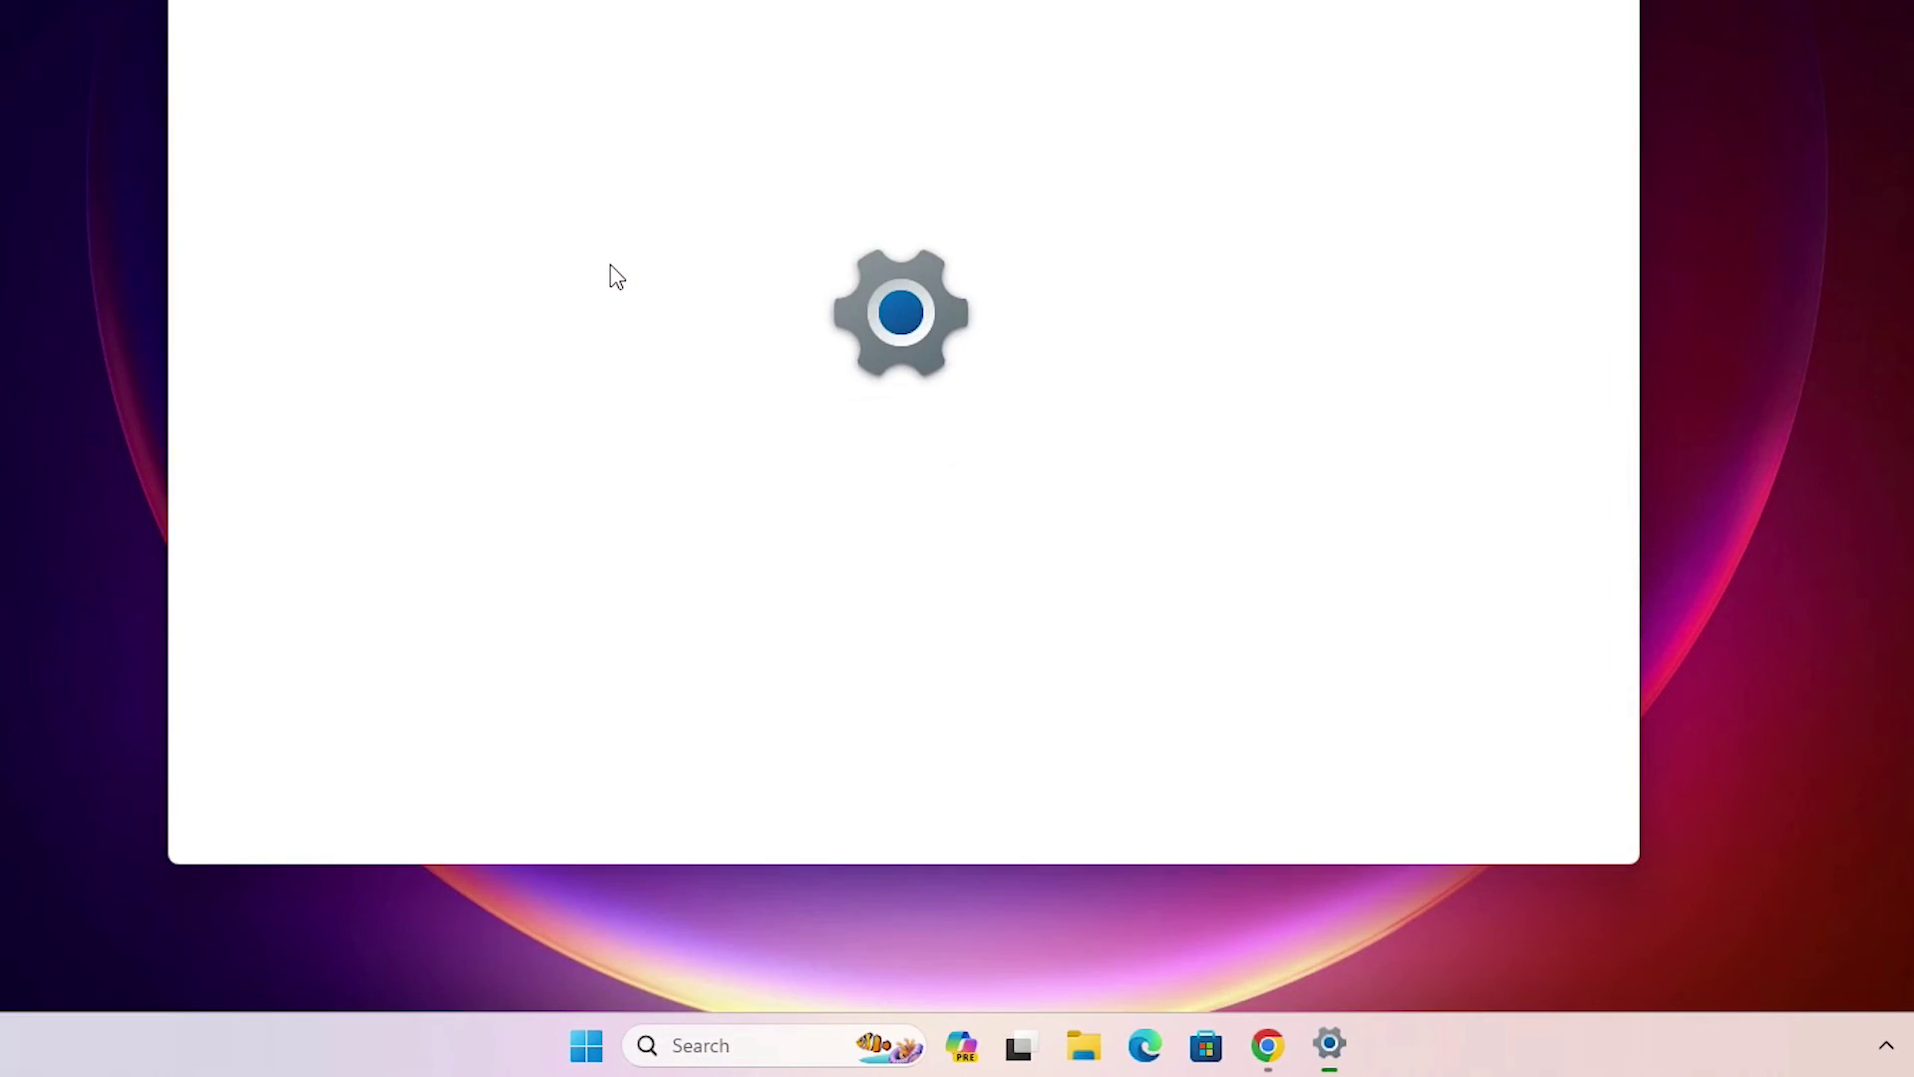